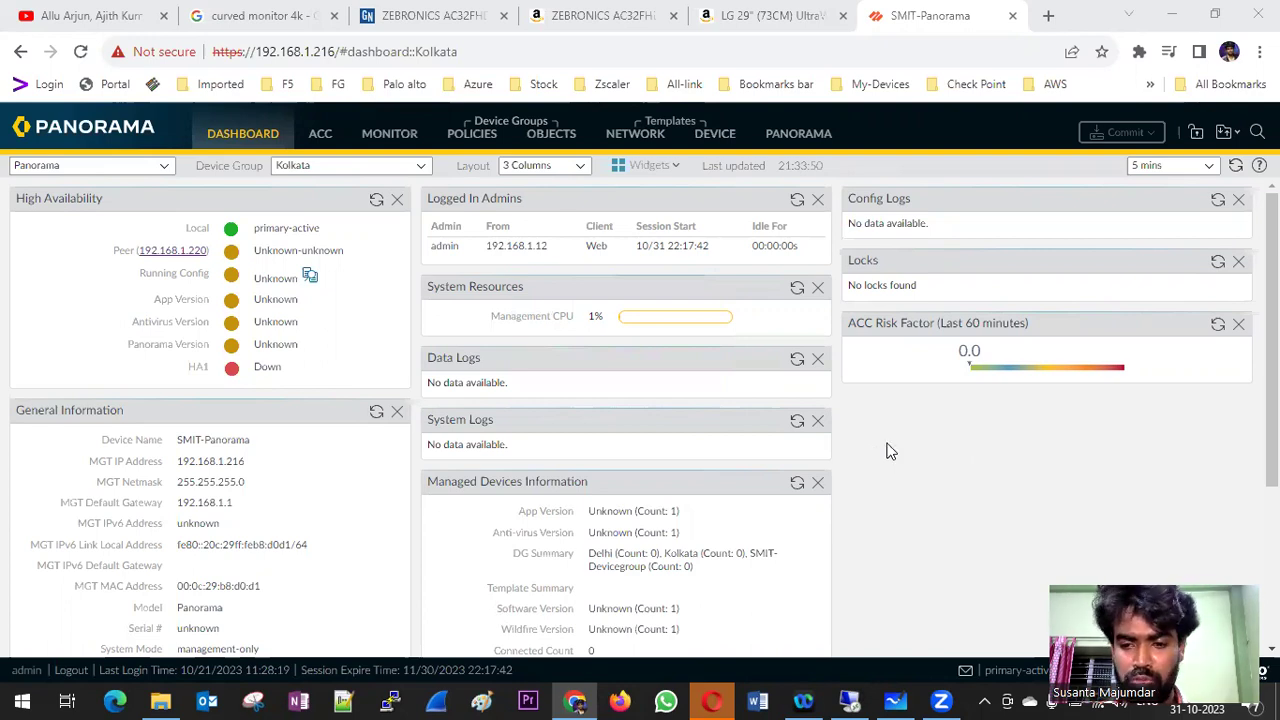
# - After checking the High Availability widget (HA1 Down, peer versions Unknown), switch to the whiteboard
pyautogui.click(895, 700)
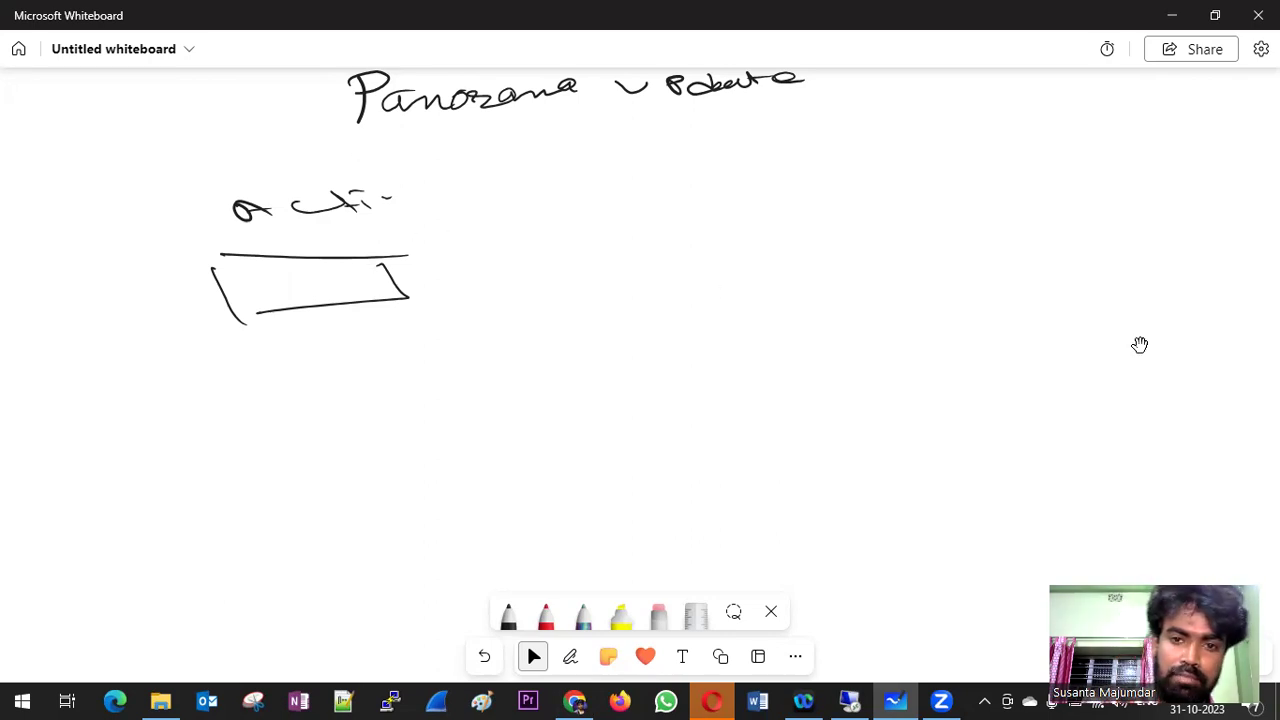
# - With the pen, draw a link line and a labelled second box right of the active box
pyautogui.hotkey('ctrl', 'alt', 'p')
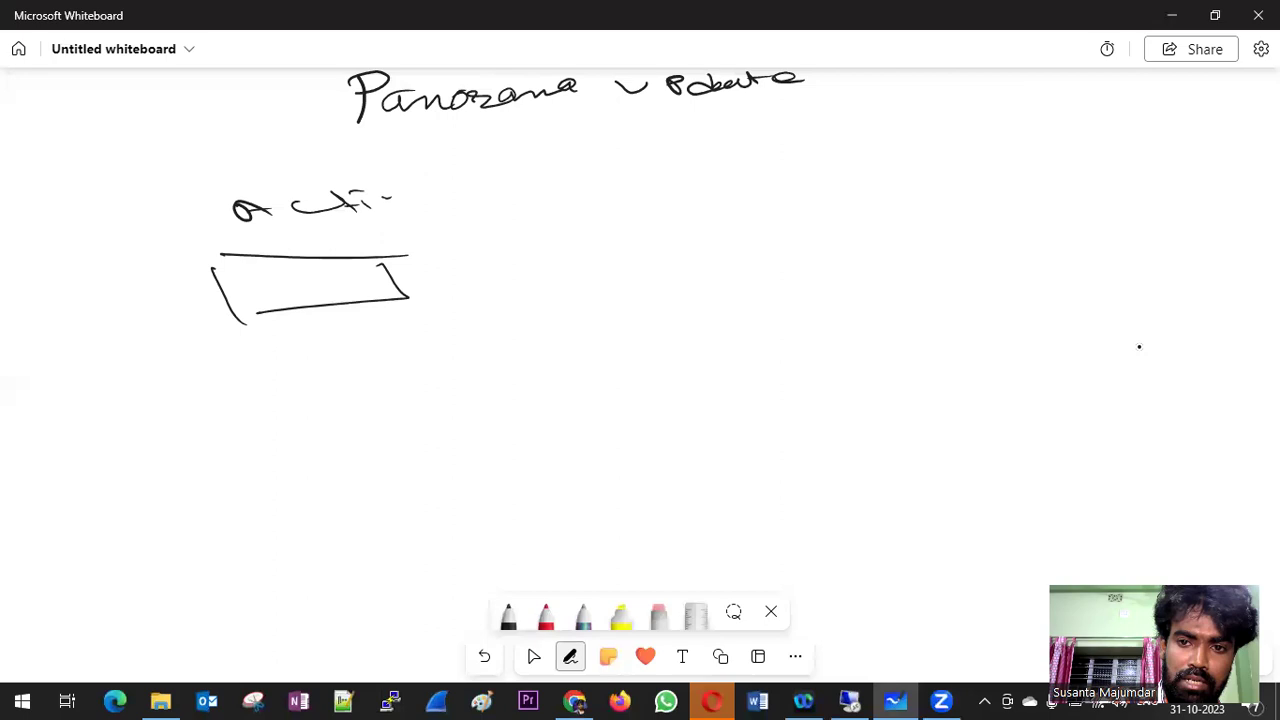
pyautogui.moveTo(491, 261); pyautogui.dragTo(557, 261)
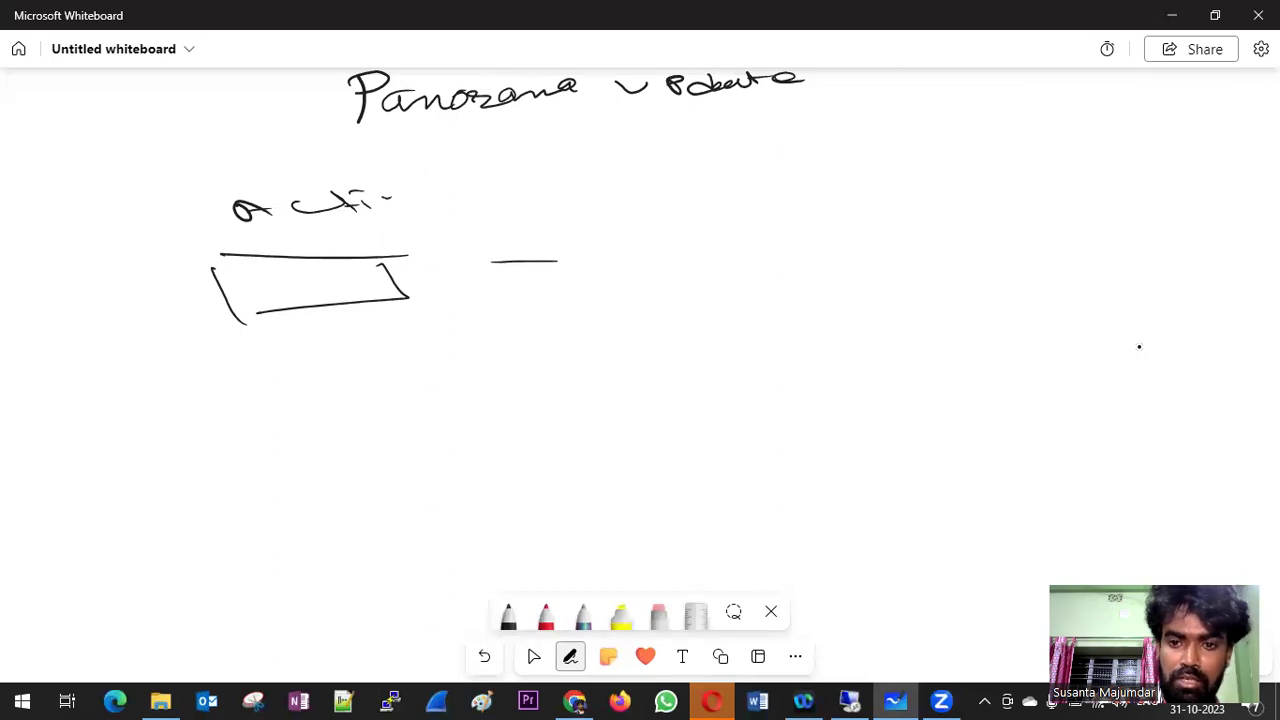
pyautogui.moveTo(745, 165)
pyautogui.mouseDown()
pyautogui.moveTo(712, 195)
pyautogui.moveTo(750, 200)
pyautogui.moveTo(866, 172)
pyautogui.moveTo(858, 204)
pyautogui.mouseUp()
pyautogui.moveTo(632, 241); pyautogui.dragTo(963, 216)
pyautogui.moveTo(656, 243); pyautogui.dragTo(665, 290)
pyautogui.moveTo(690, 283)
pyautogui.mouseDown()
pyautogui.moveTo(780, 270)
pyautogui.moveTo(937, 210)
pyautogui.mouseUp()
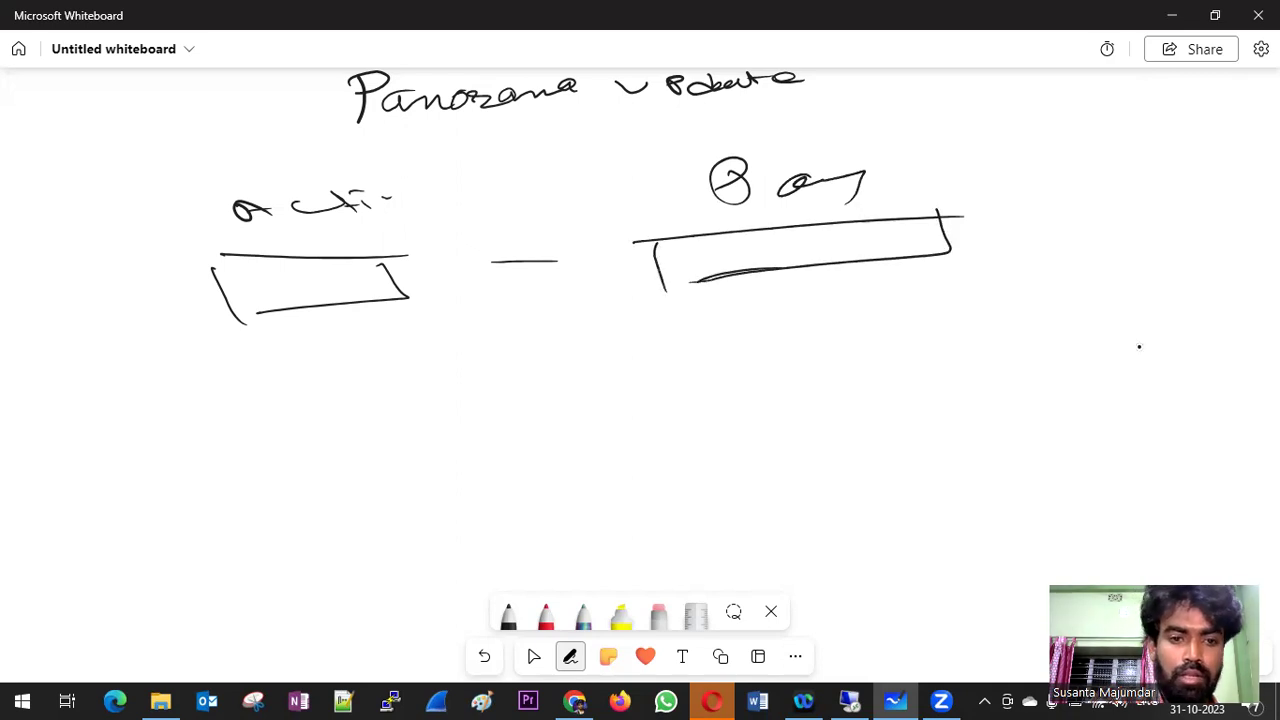
# - Write and underline a note below the left box, adding squiggle marks near both boxes
pyautogui.moveTo(214, 381); pyautogui.dragTo(218, 402)
pyautogui.moveTo(226, 368); pyautogui.dragTo(248, 411)
pyautogui.moveTo(316, 378)
pyautogui.mouseDown()
pyautogui.moveTo(340, 400)
pyautogui.moveTo(432, 372)
pyautogui.moveTo(482, 373)
pyautogui.mouseUp()
pyautogui.moveTo(224, 430); pyautogui.dragTo(515, 412)
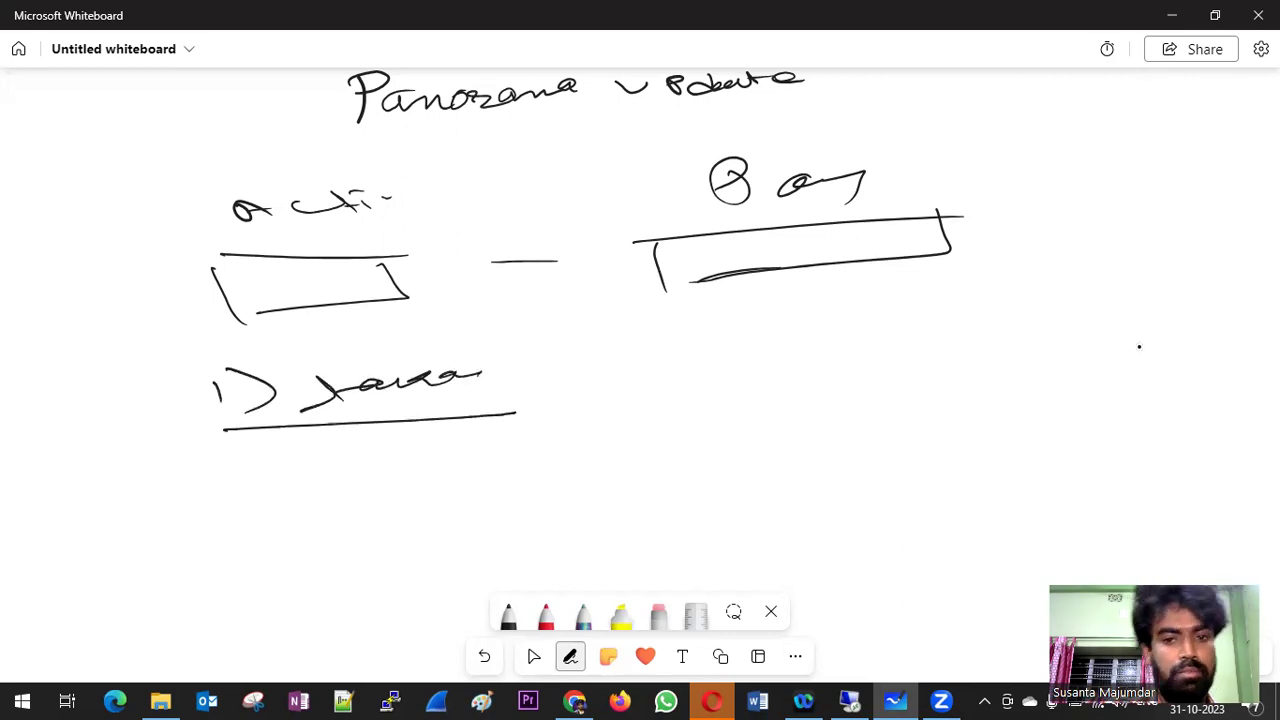
pyautogui.moveTo(142, 228); pyautogui.dragTo(228, 240)
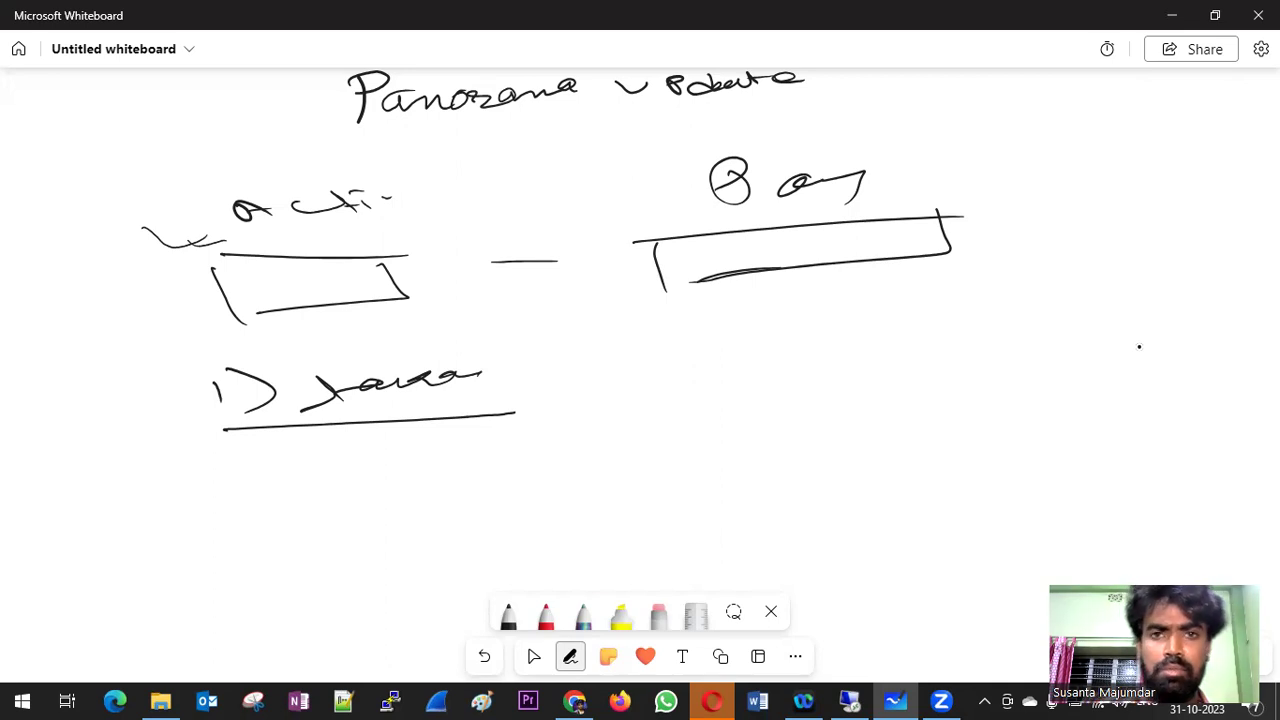
pyautogui.moveTo(912, 288); pyautogui.dragTo(1004, 292)
pyautogui.click(533, 656)
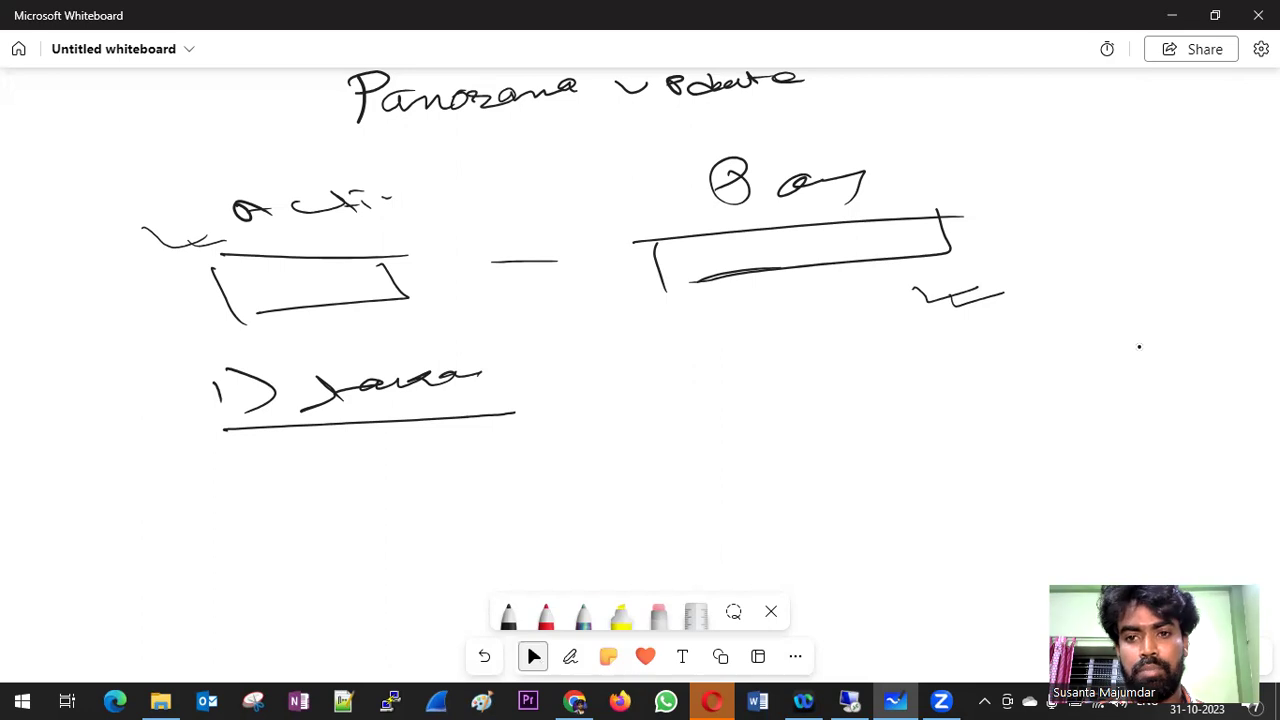
pyautogui.click(570, 656)
# - Draw an oval and write the version upgrade 10.0.1 → 10.0.0.2 with an arrow
pyautogui.moveTo(1005, 330)
pyautogui.mouseDown()
pyautogui.moveTo(925, 358)
pyautogui.moveTo(990, 340)
pyautogui.mouseUp()
pyautogui.moveTo(886, 323); pyautogui.dragTo(960, 330)
pyautogui.moveTo(846, 423); pyautogui.dragTo(880, 421)
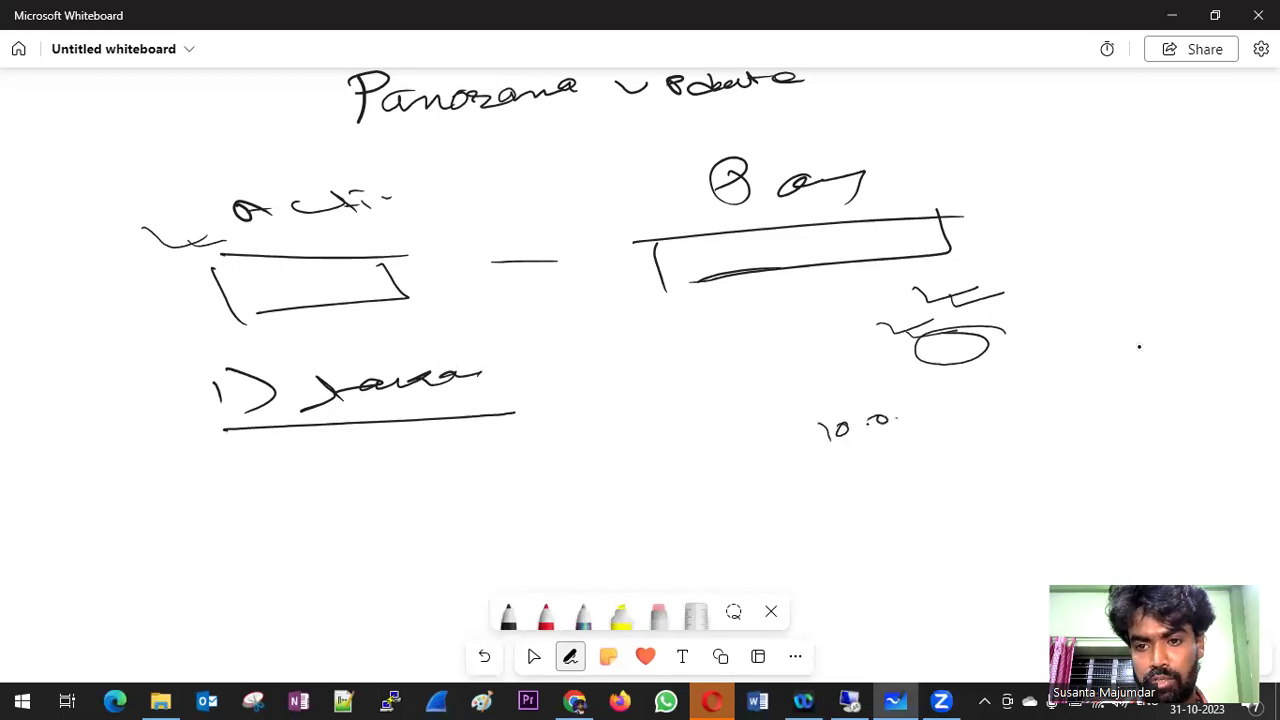
pyautogui.moveTo(832, 458); pyautogui.dragTo(1010, 446)
pyautogui.moveTo(1030, 424)
pyautogui.mouseDown()
pyautogui.moveTo(1018, 432)
pyautogui.moveTo(1052, 426)
pyautogui.mouseUp()
pyautogui.moveTo(1076, 418)
pyautogui.mouseDown()
pyautogui.moveTo(1130, 408)
pyautogui.moveTo(1144, 422)
pyautogui.moveTo(948, 474)
pyautogui.moveTo(1122, 413)
pyautogui.mouseUp()
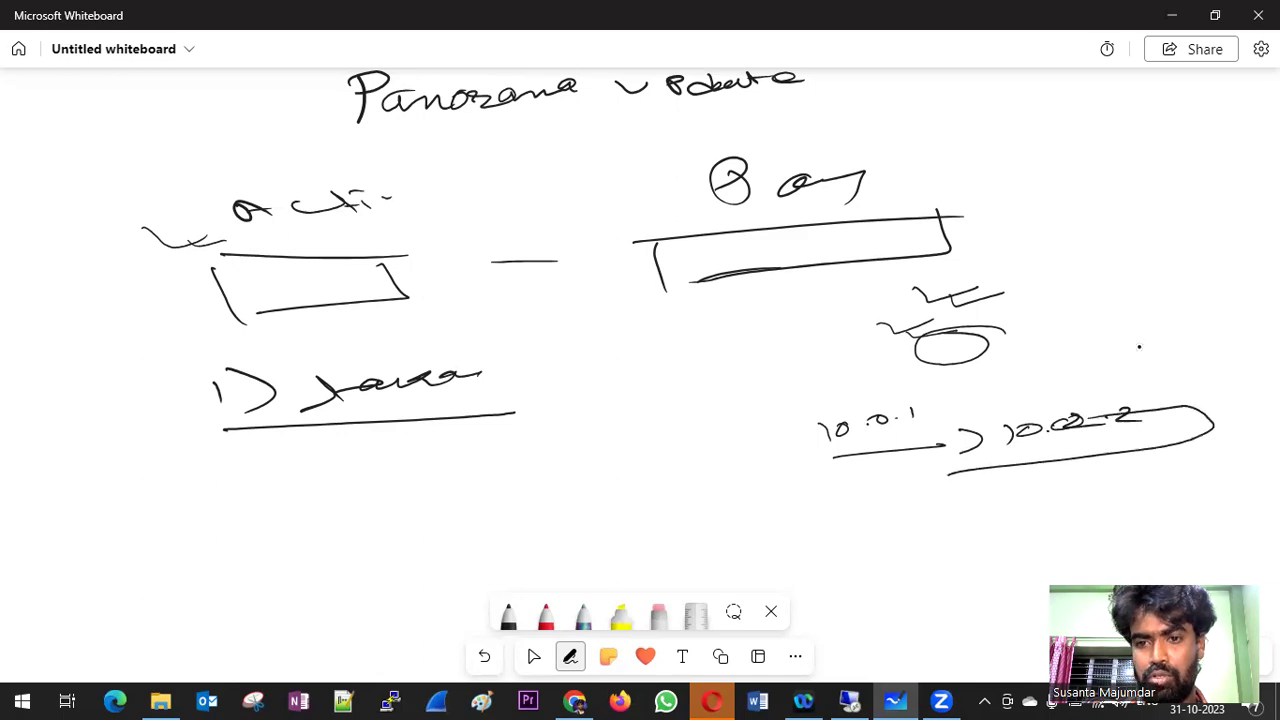
# - Draw a forward arrow between the boxes and circle the notes beside the right box
pyautogui.moveTo(824, 318)
pyautogui.mouseDown()
pyautogui.moveTo(870, 334)
pyautogui.moveTo(912, 326)
pyautogui.mouseUp()
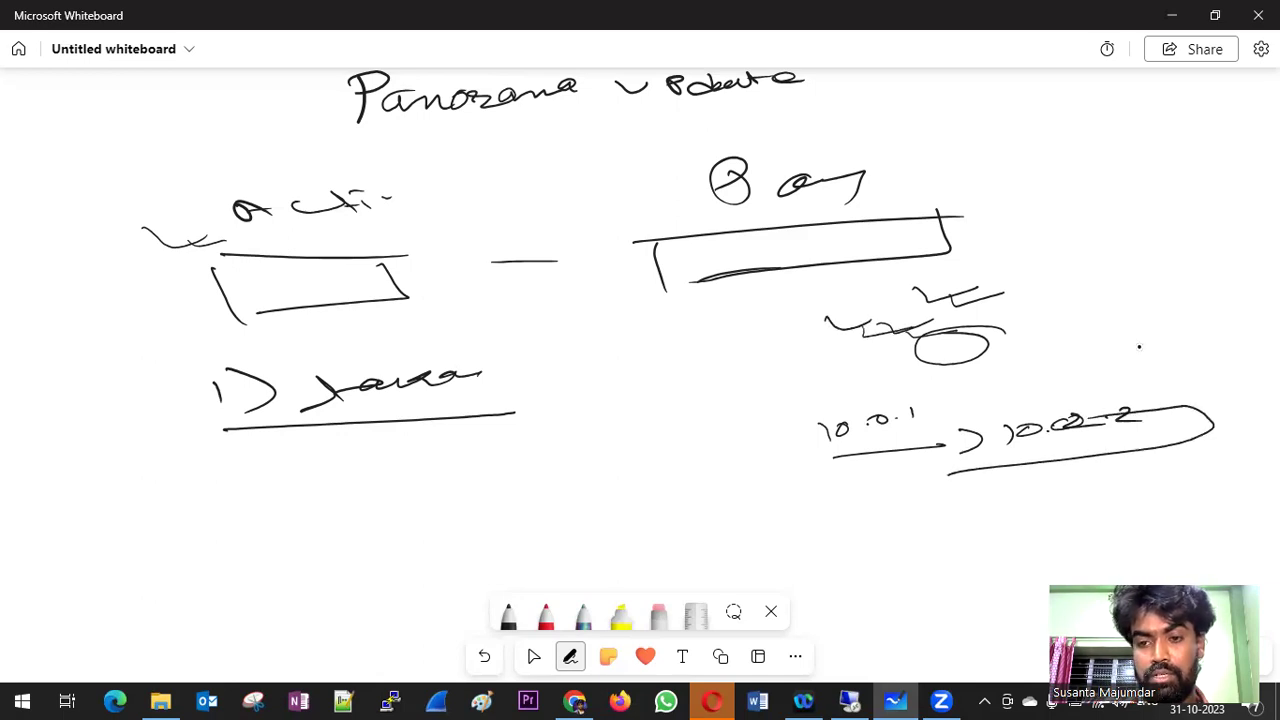
pyautogui.moveTo(763, 349)
pyautogui.mouseDown()
pyautogui.moveTo(856, 359)
pyautogui.moveTo(812, 367)
pyautogui.mouseUp()
pyautogui.moveTo(425, 312)
pyautogui.mouseDown()
pyautogui.moveTo(486, 310)
pyautogui.moveTo(470, 326)
pyautogui.moveTo(625, 307)
pyautogui.moveTo(605, 318)
pyautogui.moveTo(678, 276)
pyautogui.moveTo(668, 292)
pyautogui.mouseUp()
pyautogui.moveTo(955, 212)
pyautogui.mouseDown()
pyautogui.moveTo(1028, 204)
pyautogui.moveTo(1020, 222)
pyautogui.moveTo(1088, 264)
pyautogui.moveTo(1142, 266)
pyautogui.mouseUp()
pyautogui.moveTo(1124, 246)
pyautogui.mouseDown()
pyautogui.moveTo(1014, 256)
pyautogui.moveTo(1100, 262)
pyautogui.moveTo(1064, 298)
pyautogui.moveTo(1098, 290)
pyautogui.mouseUp()
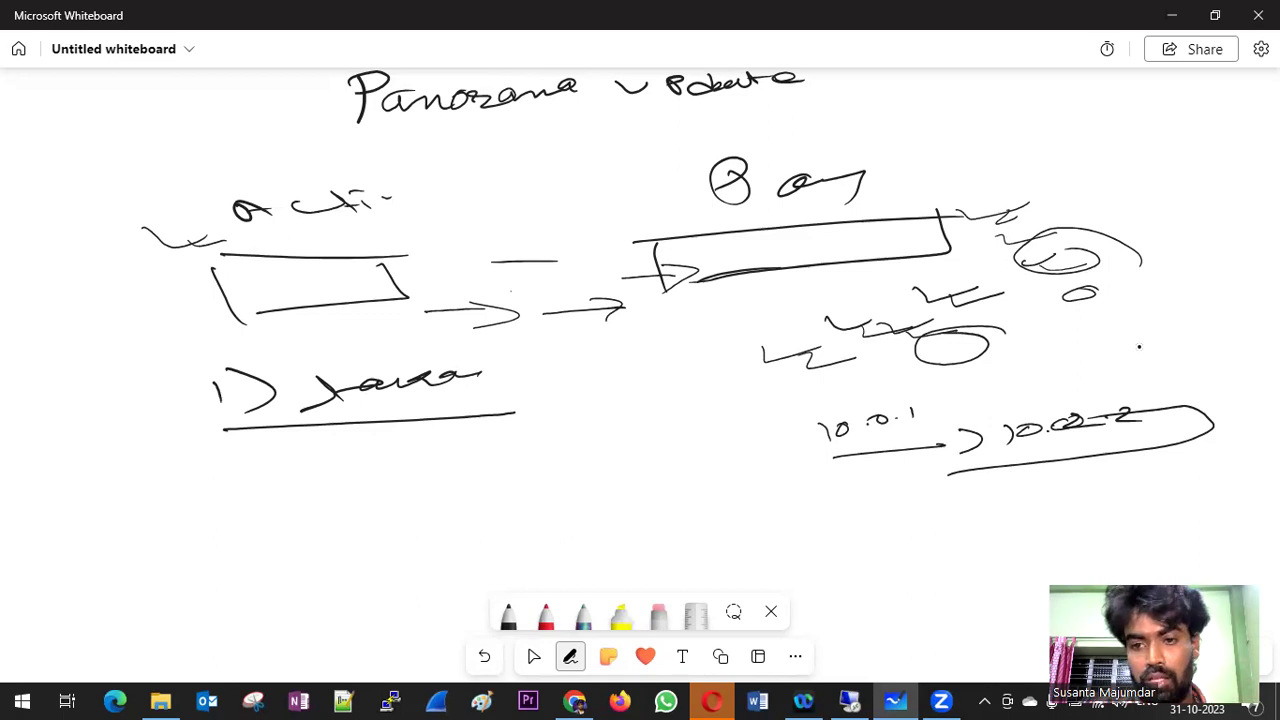
# - Add a return arrow back toward the left box, then minimise the whiteboard
pyautogui.moveTo(424, 226); pyautogui.dragTo(478, 223)
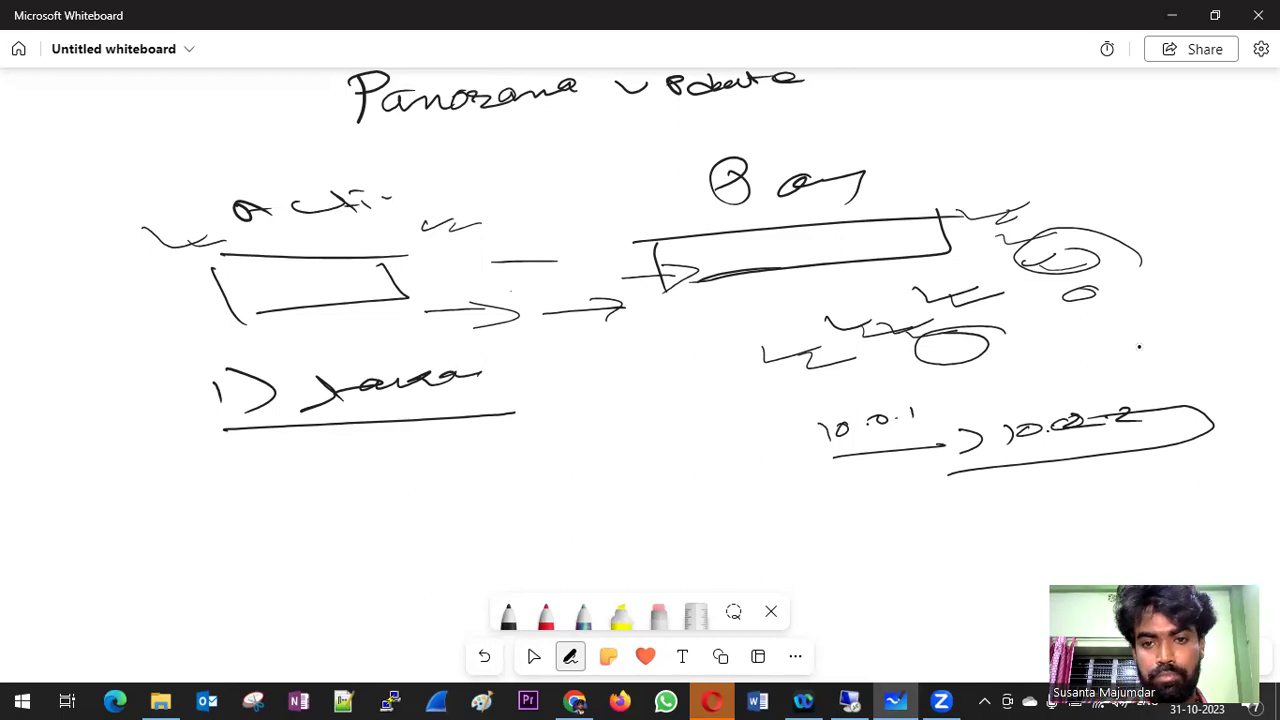
pyautogui.moveTo(866, 328)
pyautogui.mouseDown()
pyautogui.moveTo(608, 366)
pyautogui.moveTo(668, 382)
pyautogui.mouseUp()
pyautogui.moveTo(426, 288); pyautogui.dragTo(500, 279)
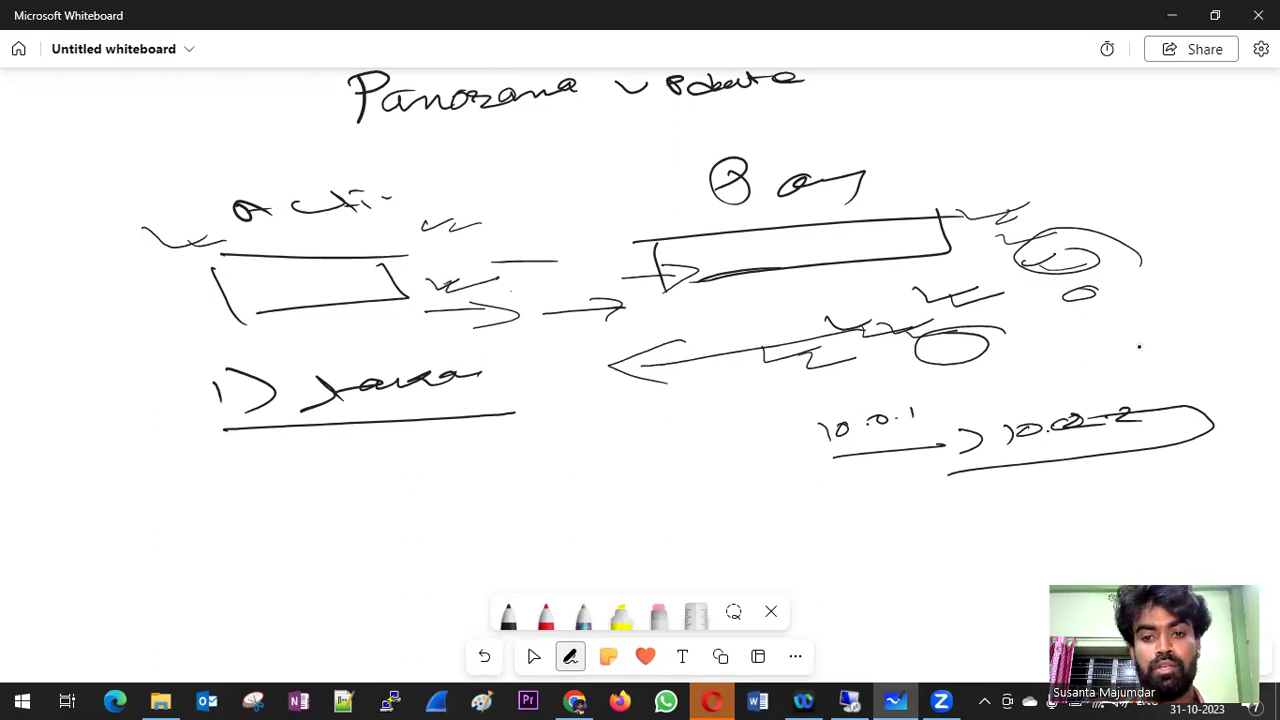
pyautogui.click(533, 656)
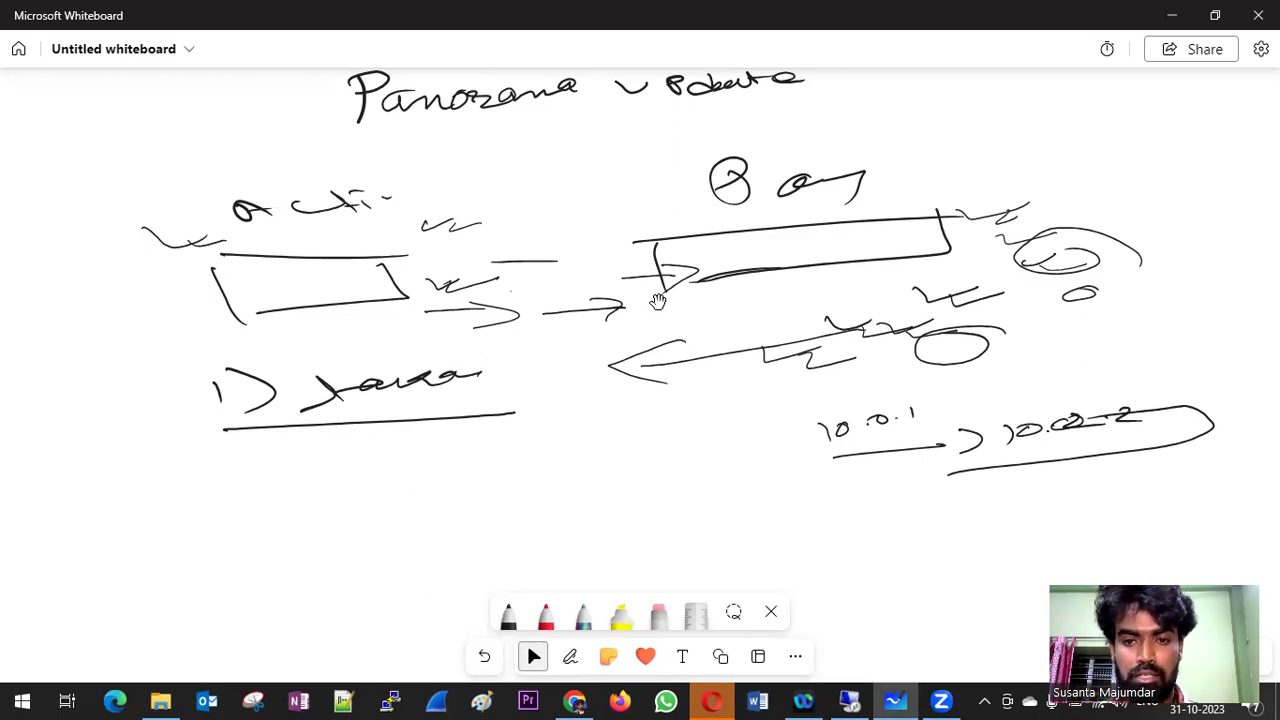
pyautogui.click(1170, 15)
# - Refresh the HA status and export the Panorama and devices config bundle as Panorama_20231031.tgz
pyautogui.click(376, 199)
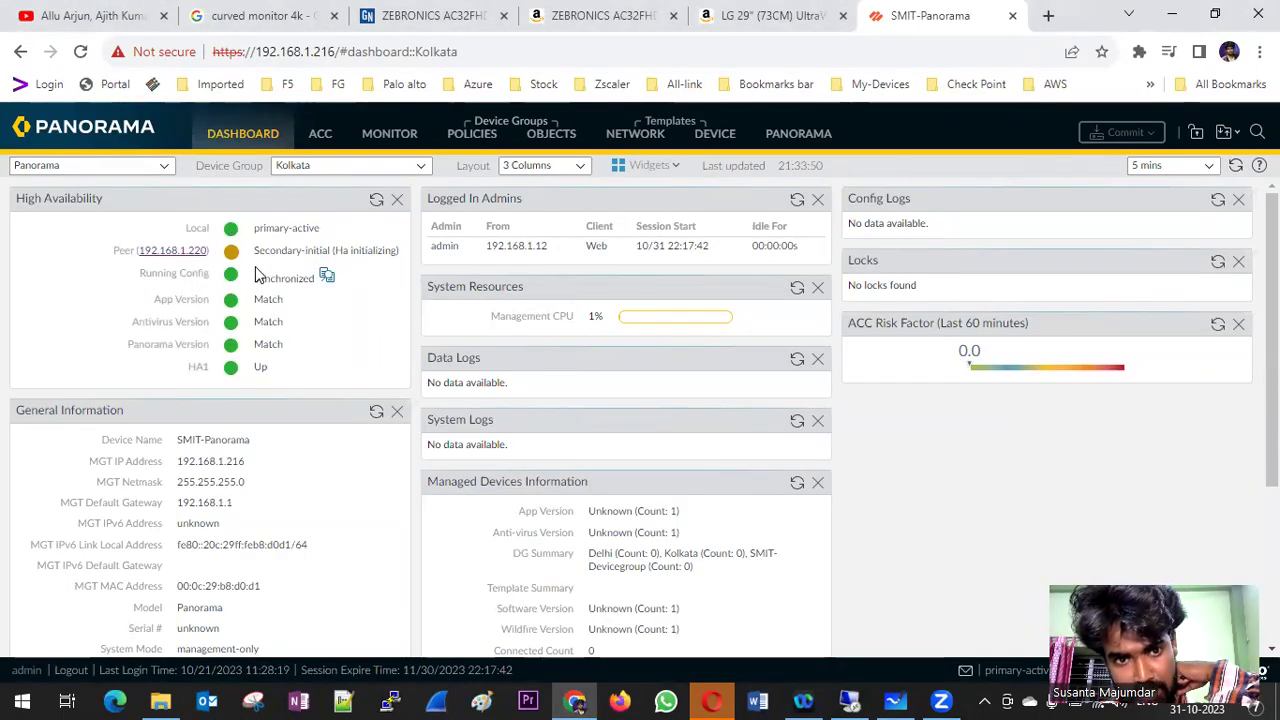
pyautogui.click(797, 145)
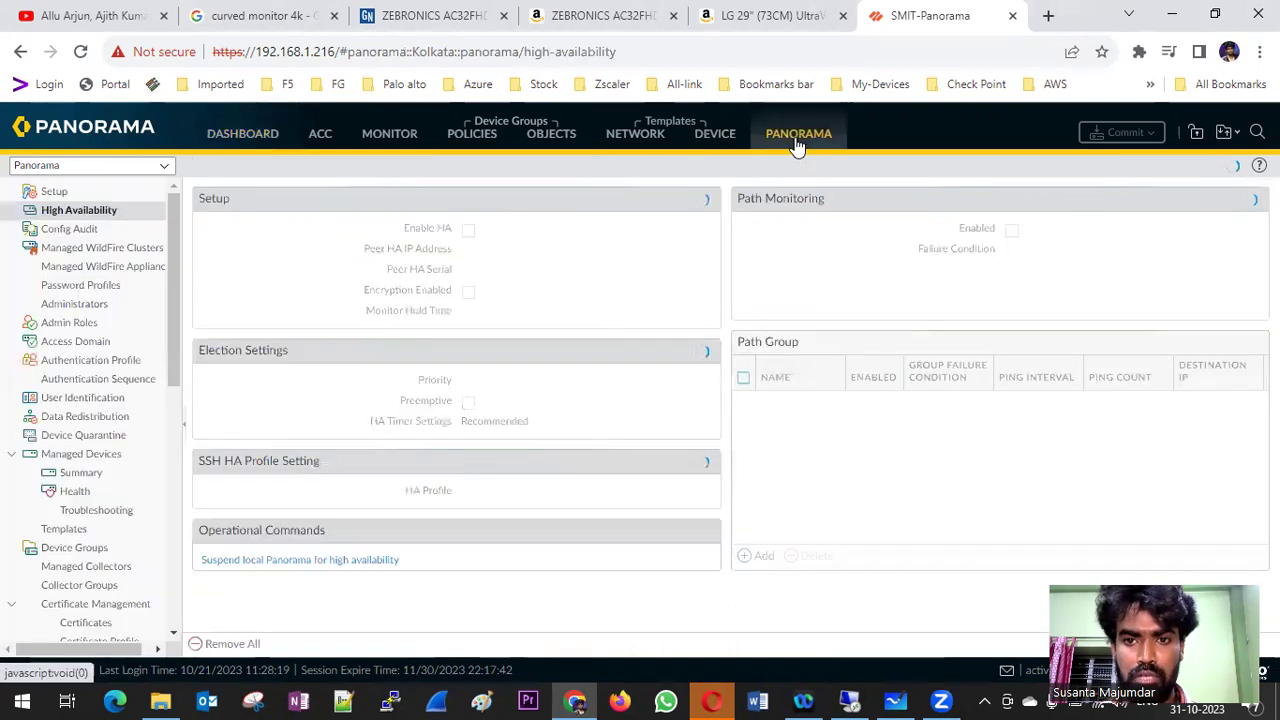
pyautogui.click(56, 193)
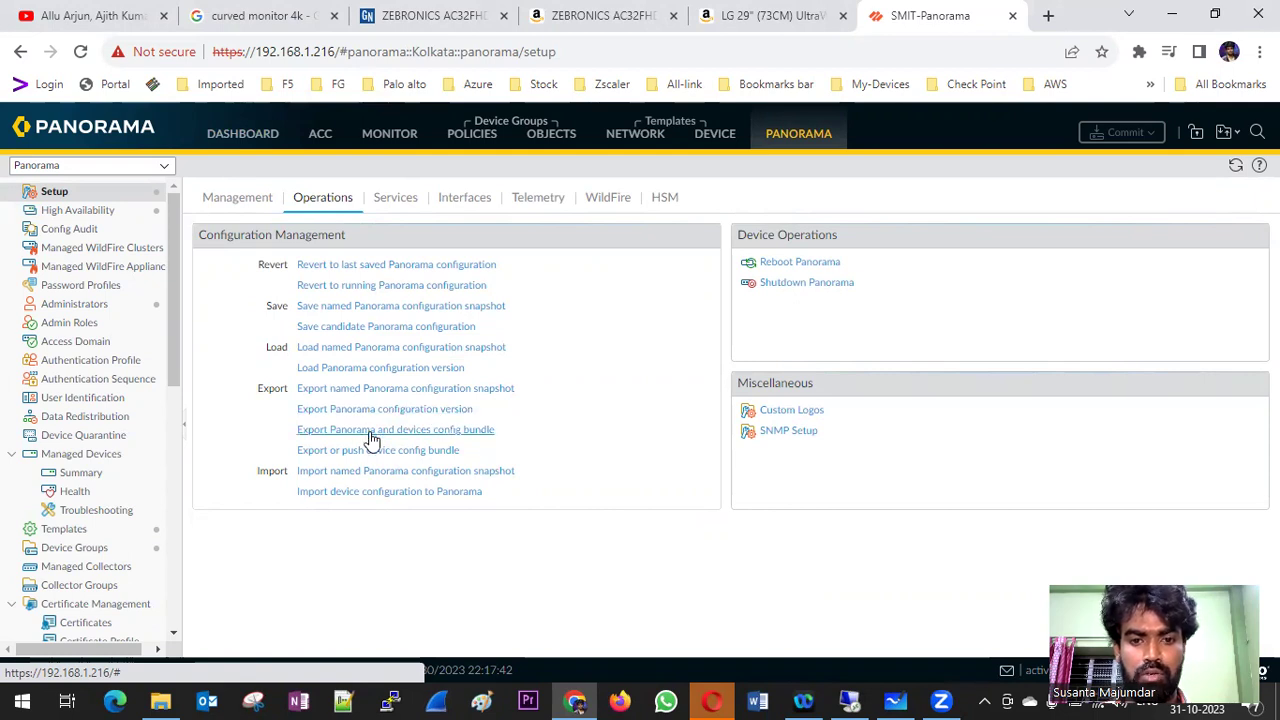
pyautogui.click(370, 433)
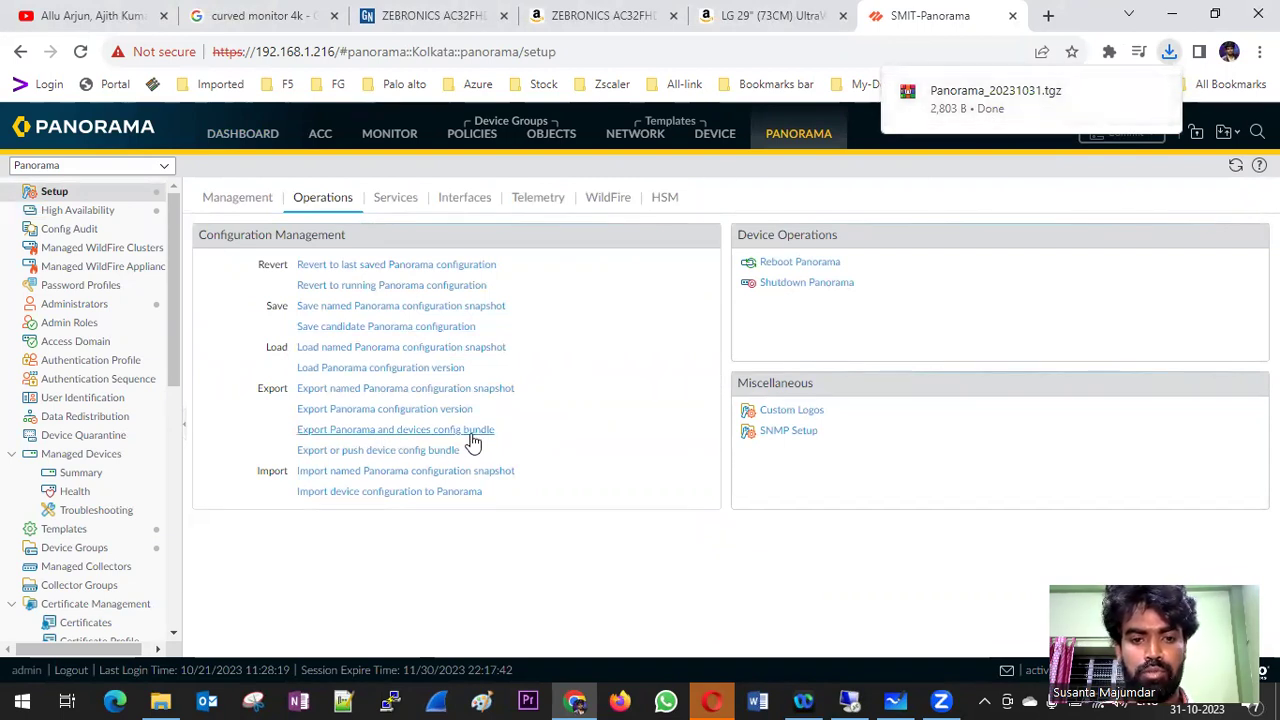
pyautogui.moveTo(1040, 121)
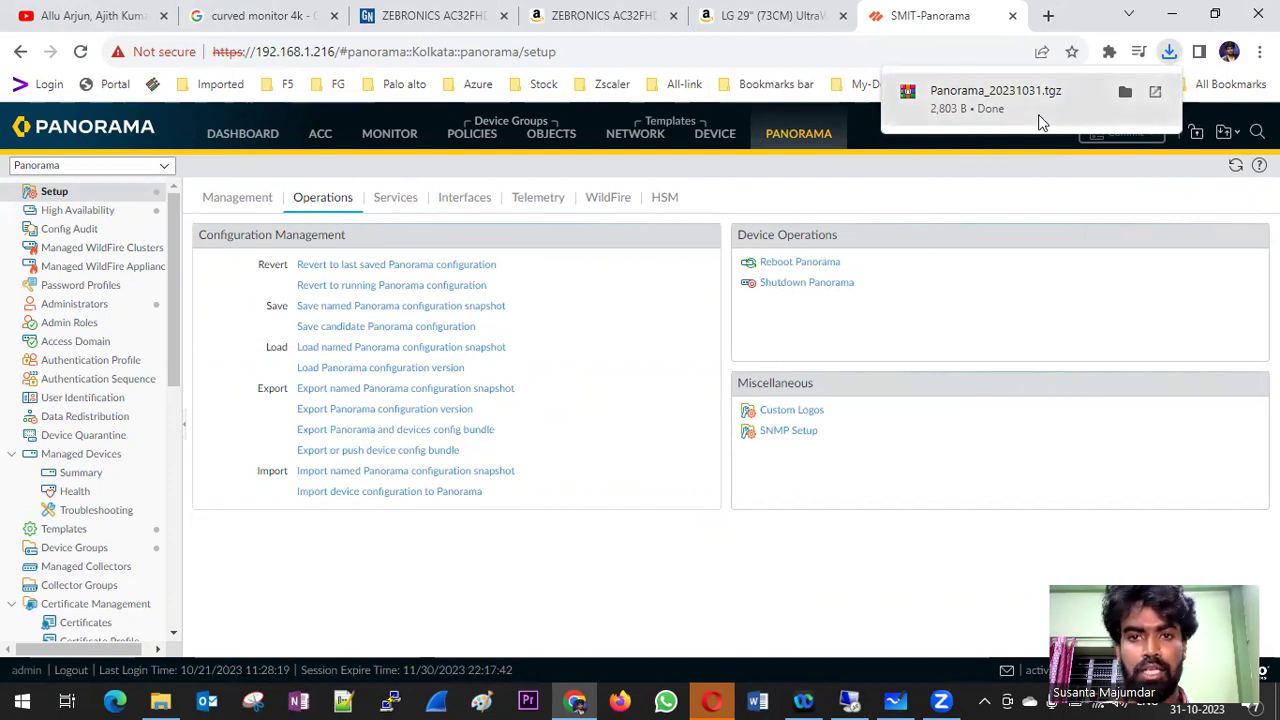
# - Look at the device config bundle export's device list, then cancel it
pyautogui.click(379, 455)
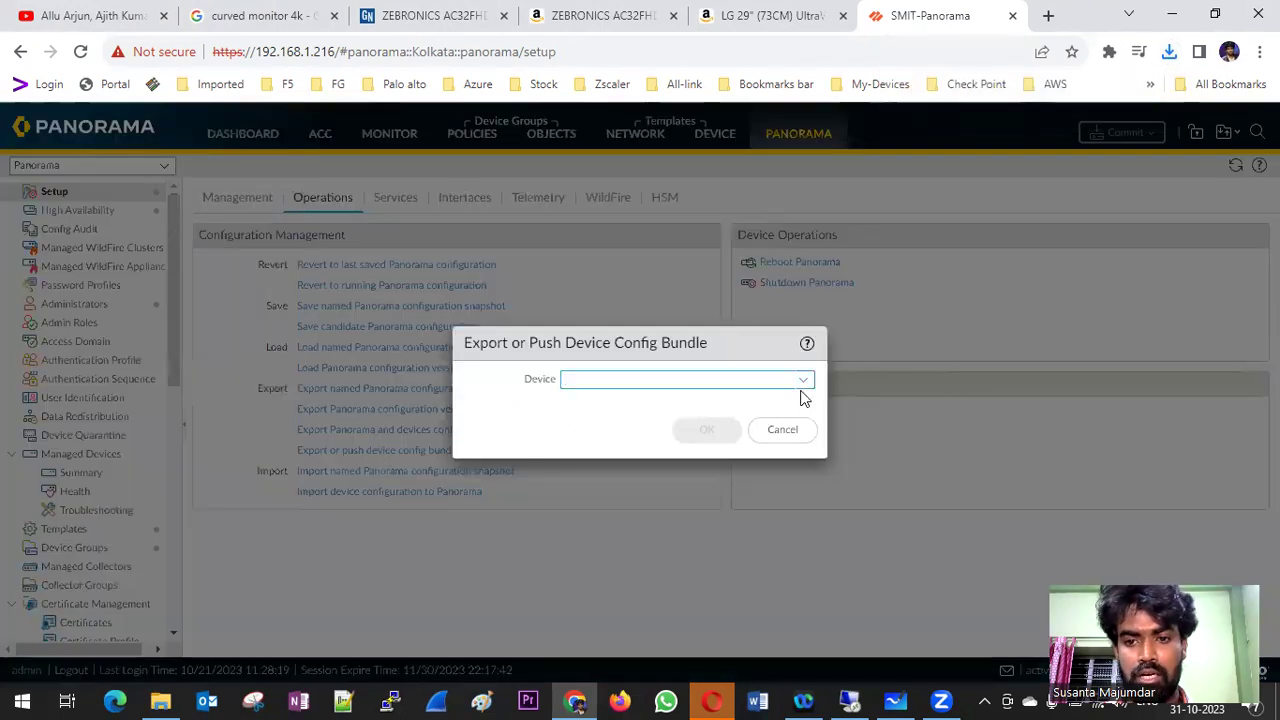
pyautogui.click(804, 389)
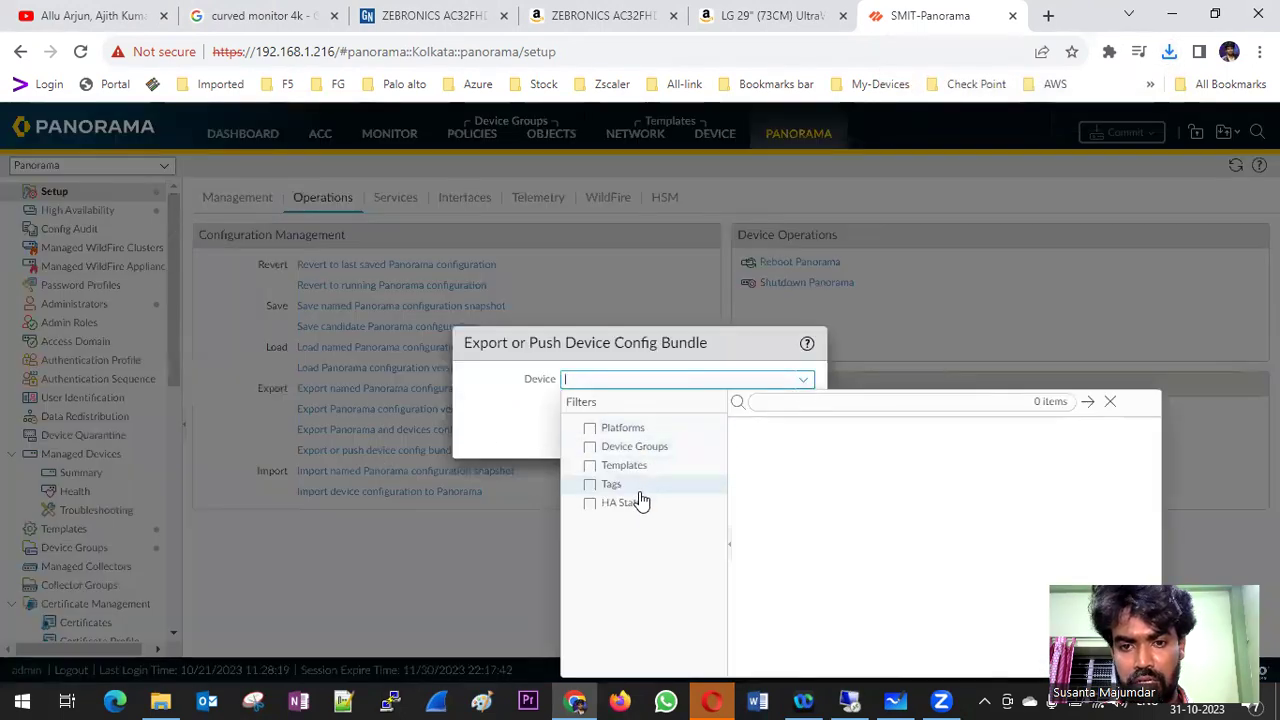
pyautogui.click(961, 296)
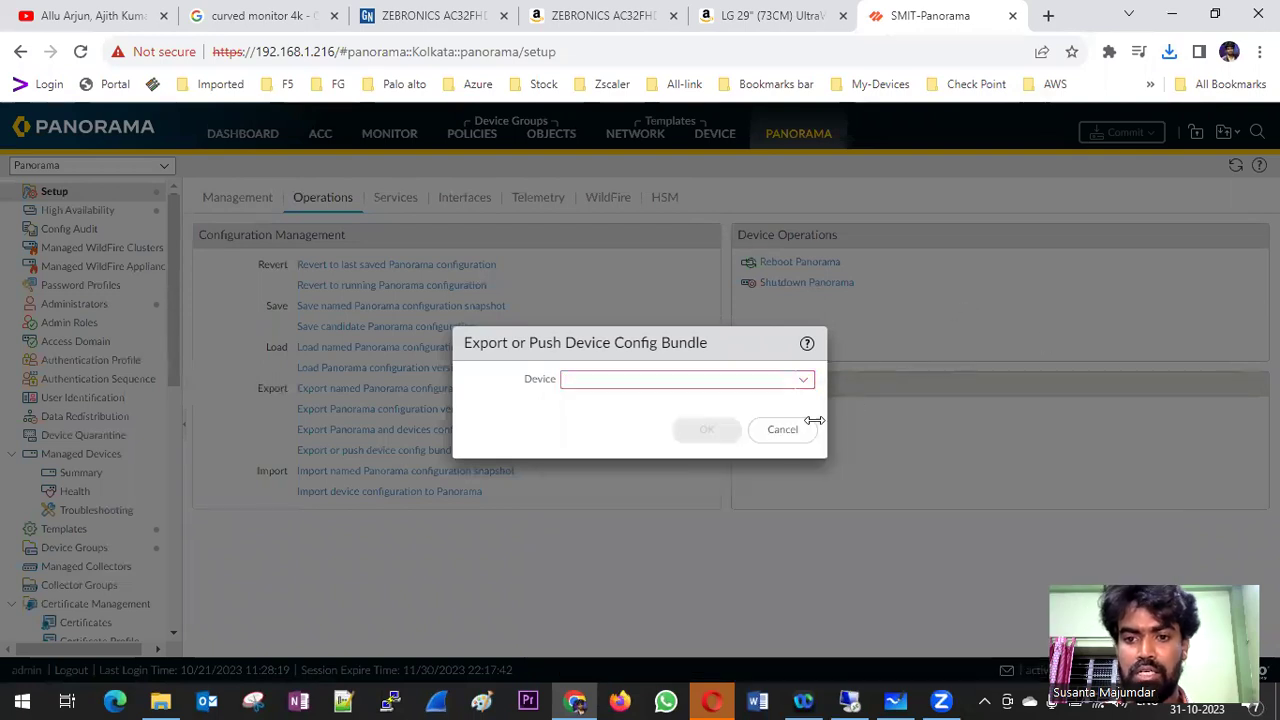
pyautogui.click(780, 429)
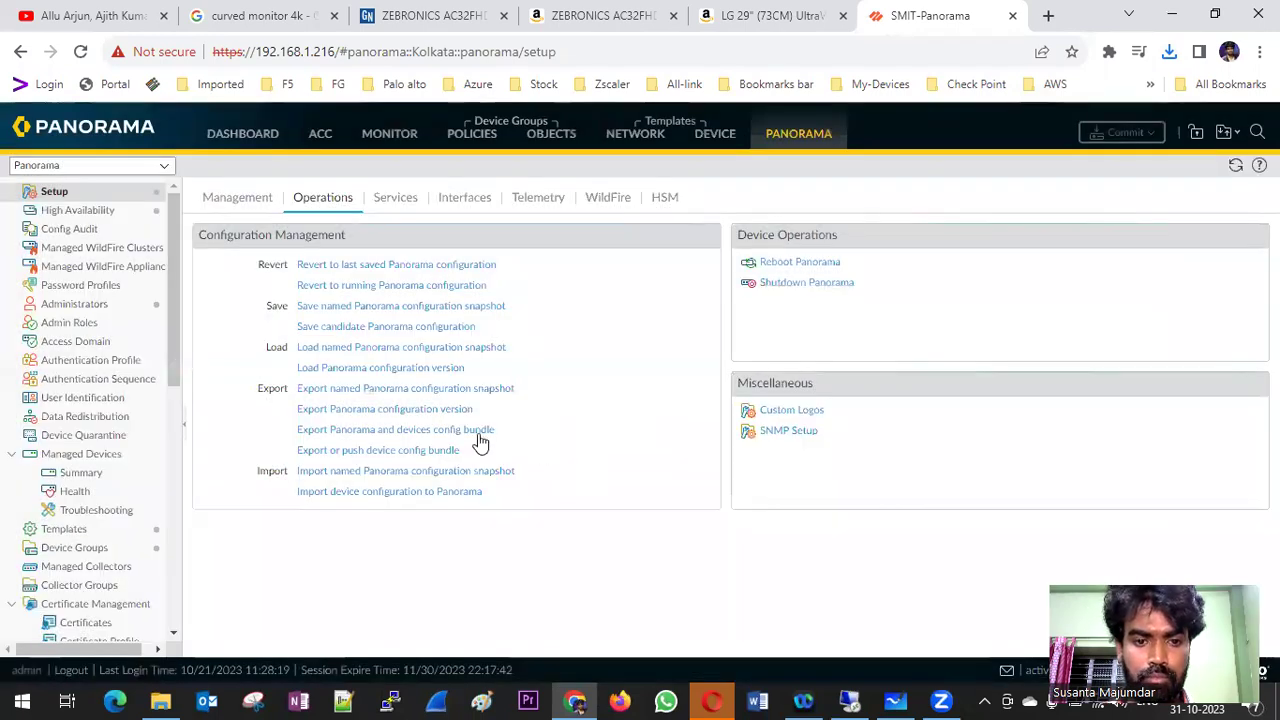
# - Export a named Panorama configuration snapshot PAN-31-10-23, which downloads as errors.txt
pyautogui.click(412, 389)
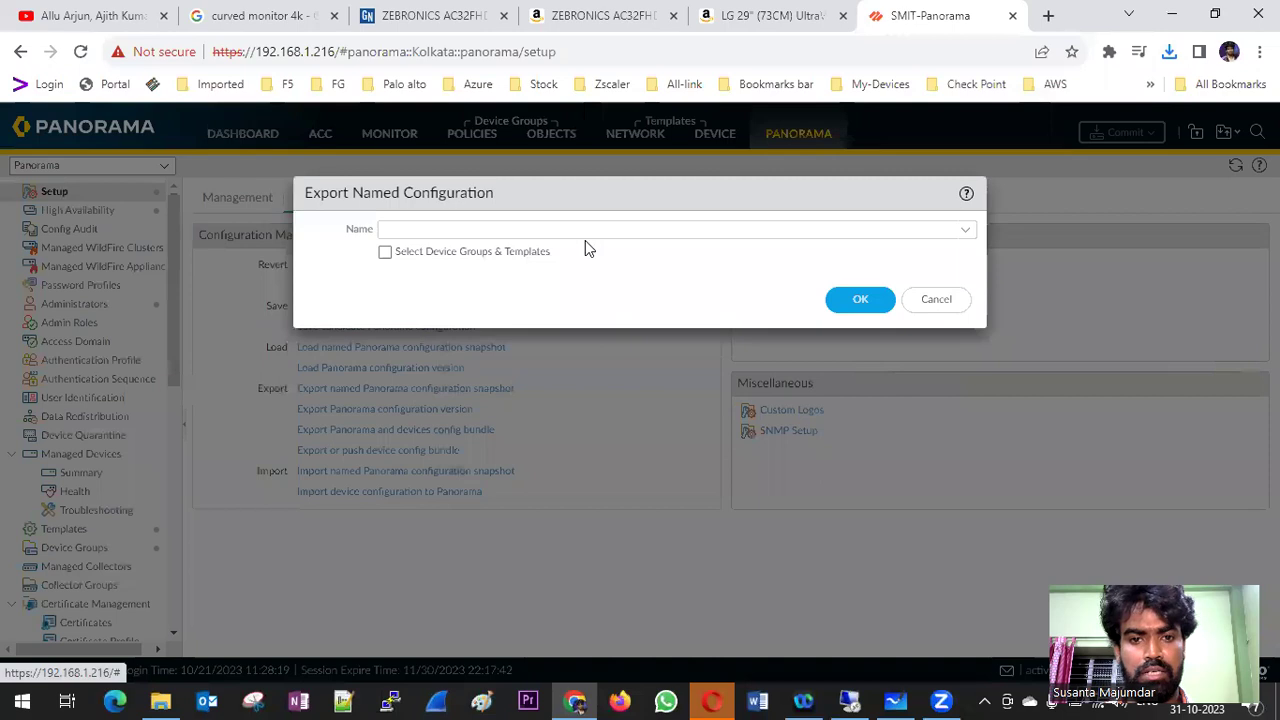
pyautogui.click(610, 231)
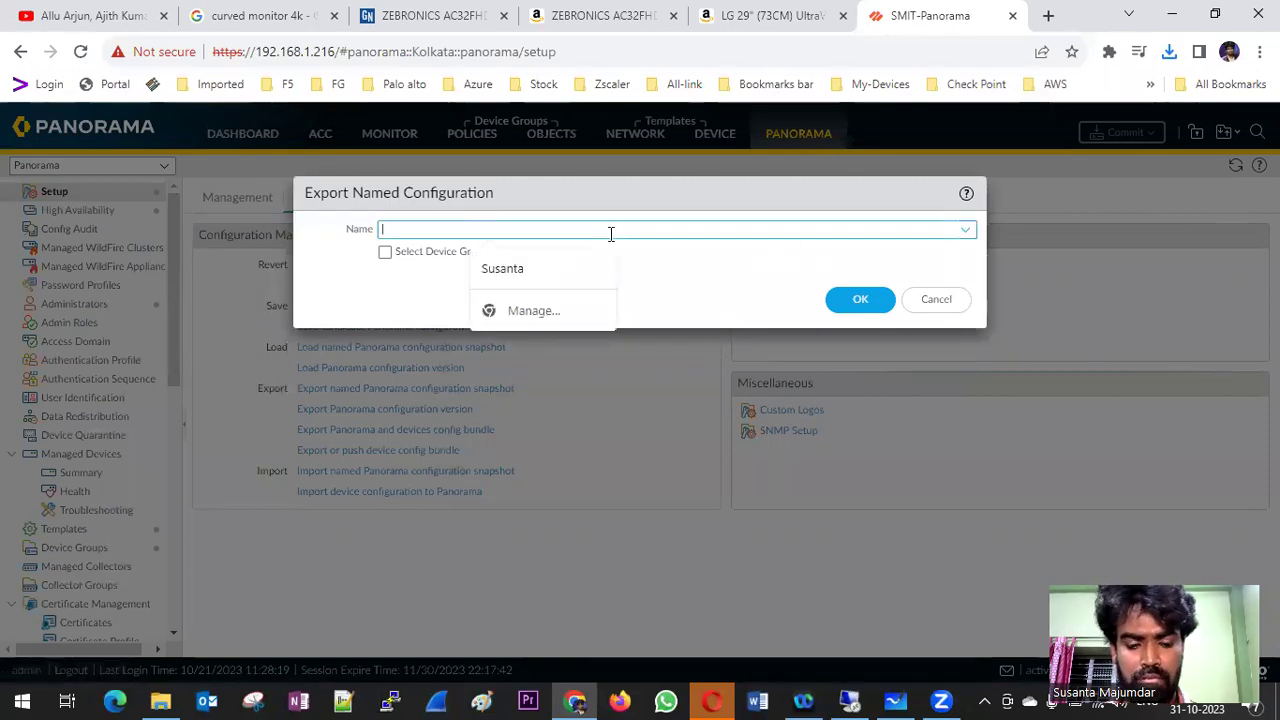
pyautogui.write('PAN-31-10-23')
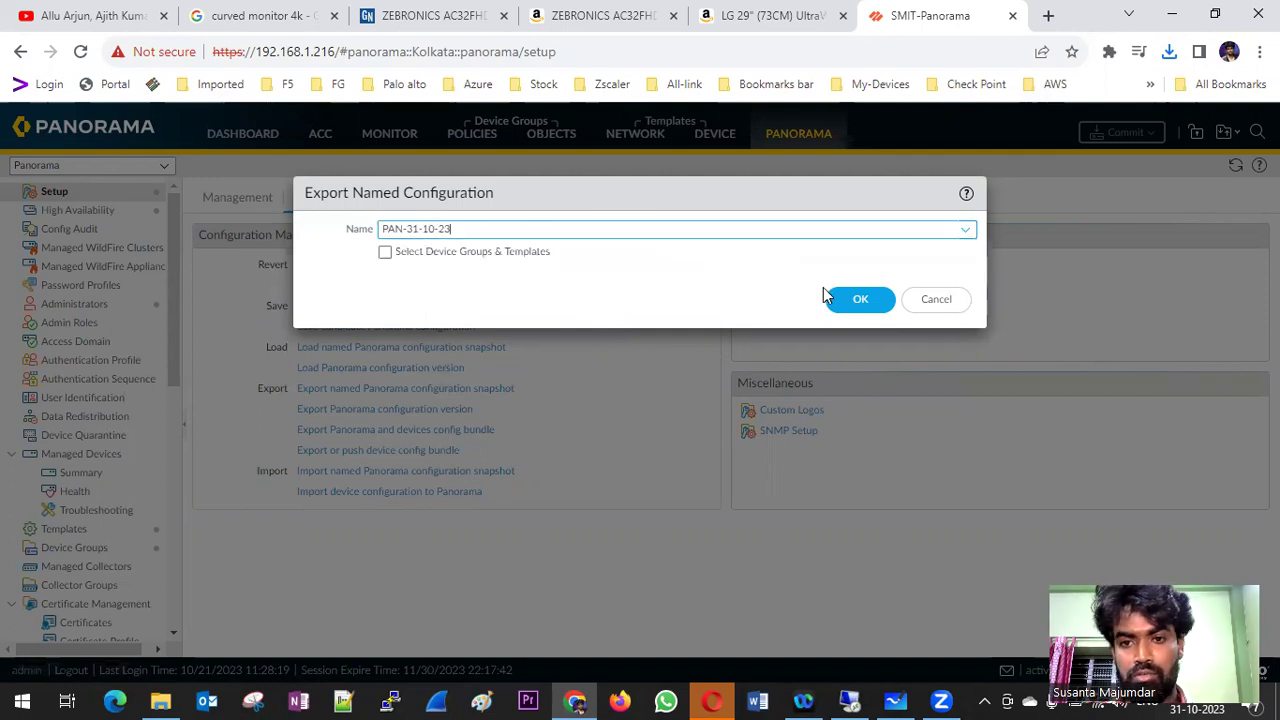
pyautogui.click(855, 299)
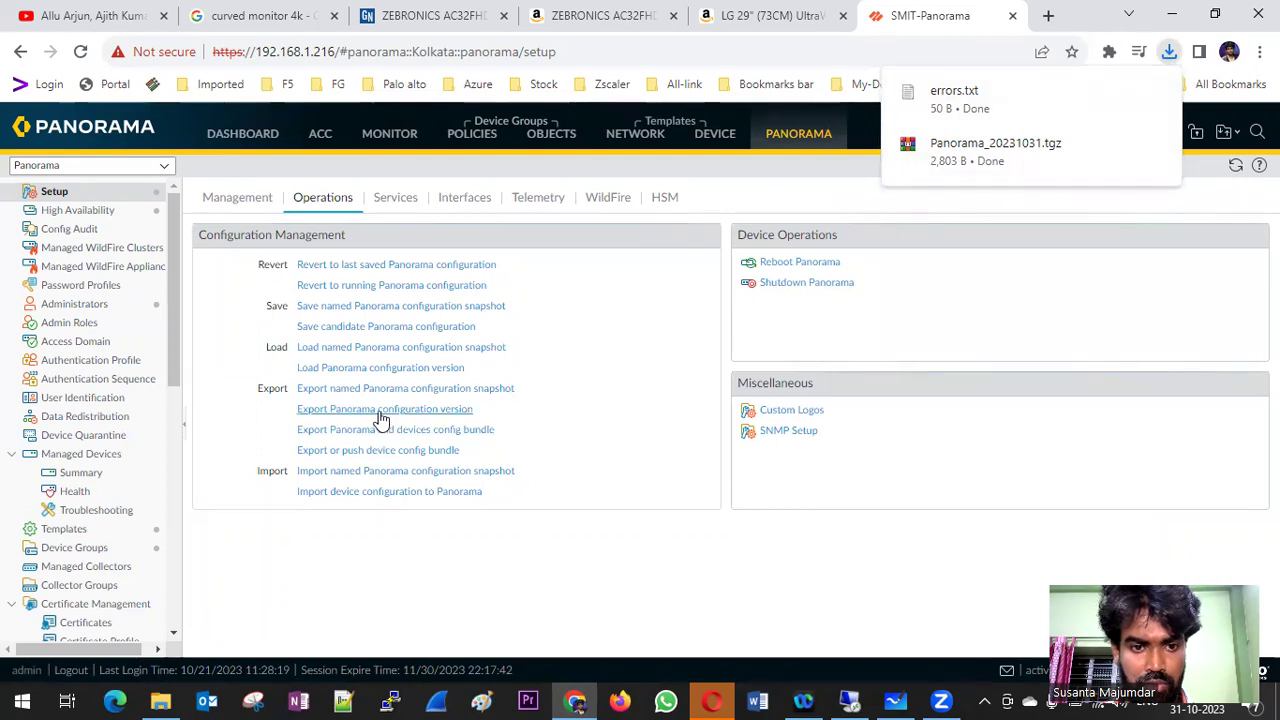
# - Save a named Panorama configuration snapshot called PAN-31-10-23 and dismiss the confirmation
pyautogui.click(382, 313)
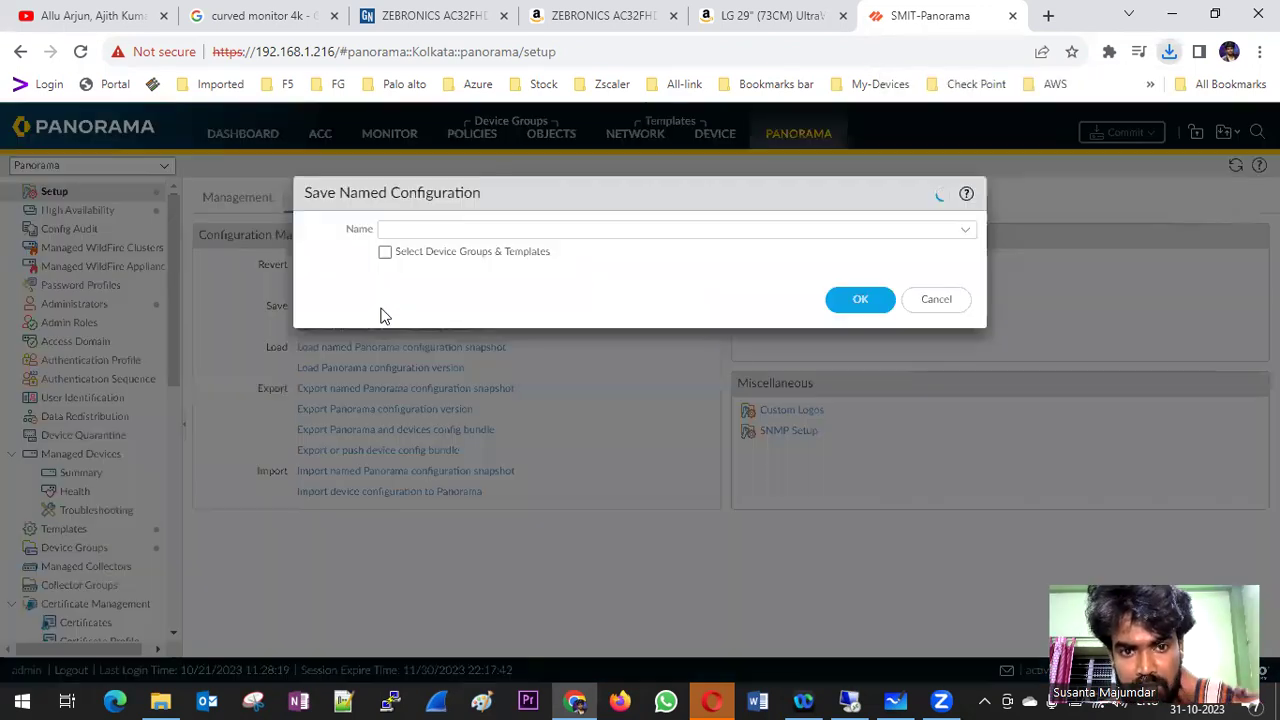
pyautogui.click(466, 234)
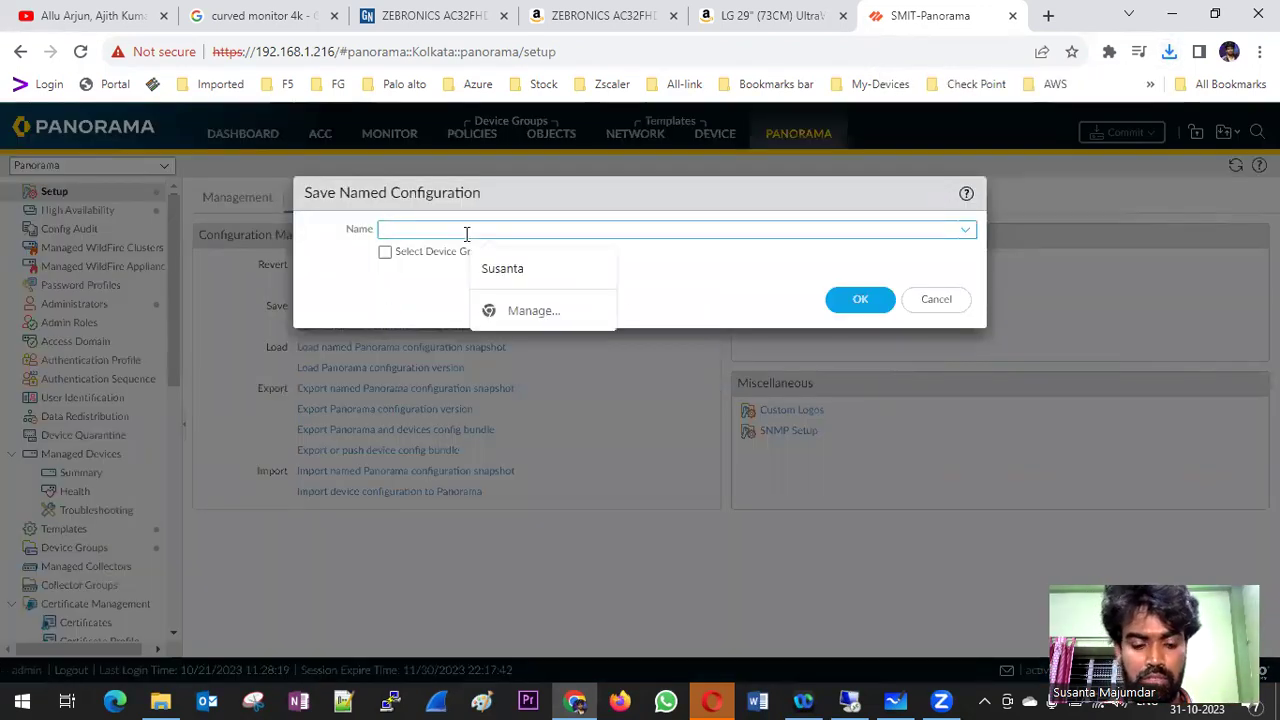
pyautogui.write('PAN-31')
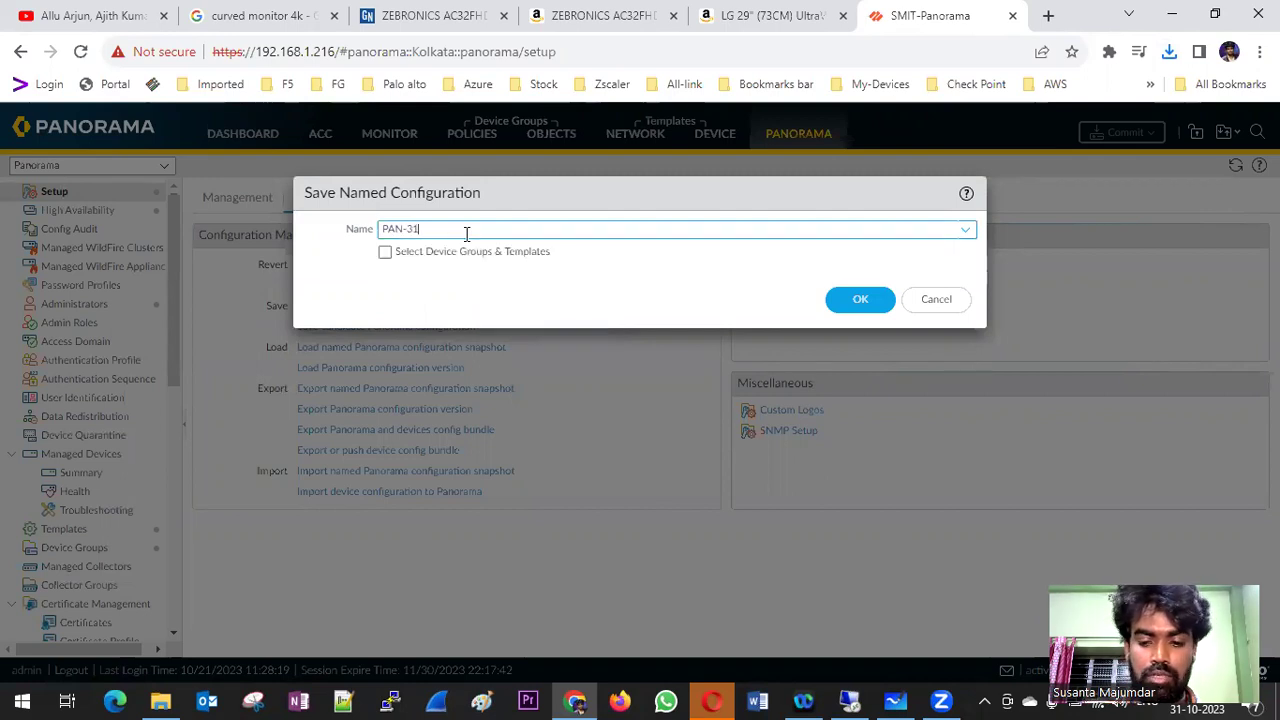
pyautogui.write('-10-')
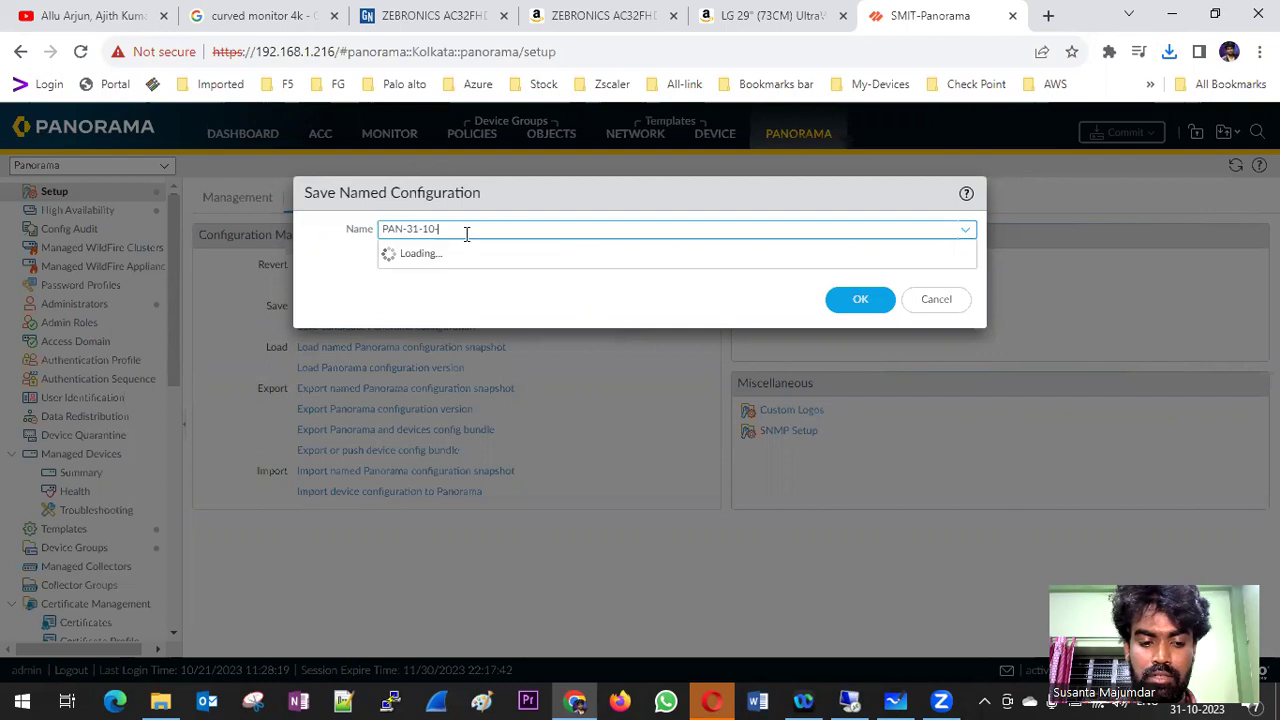
pyautogui.write('23')
pyautogui.click(862, 302)
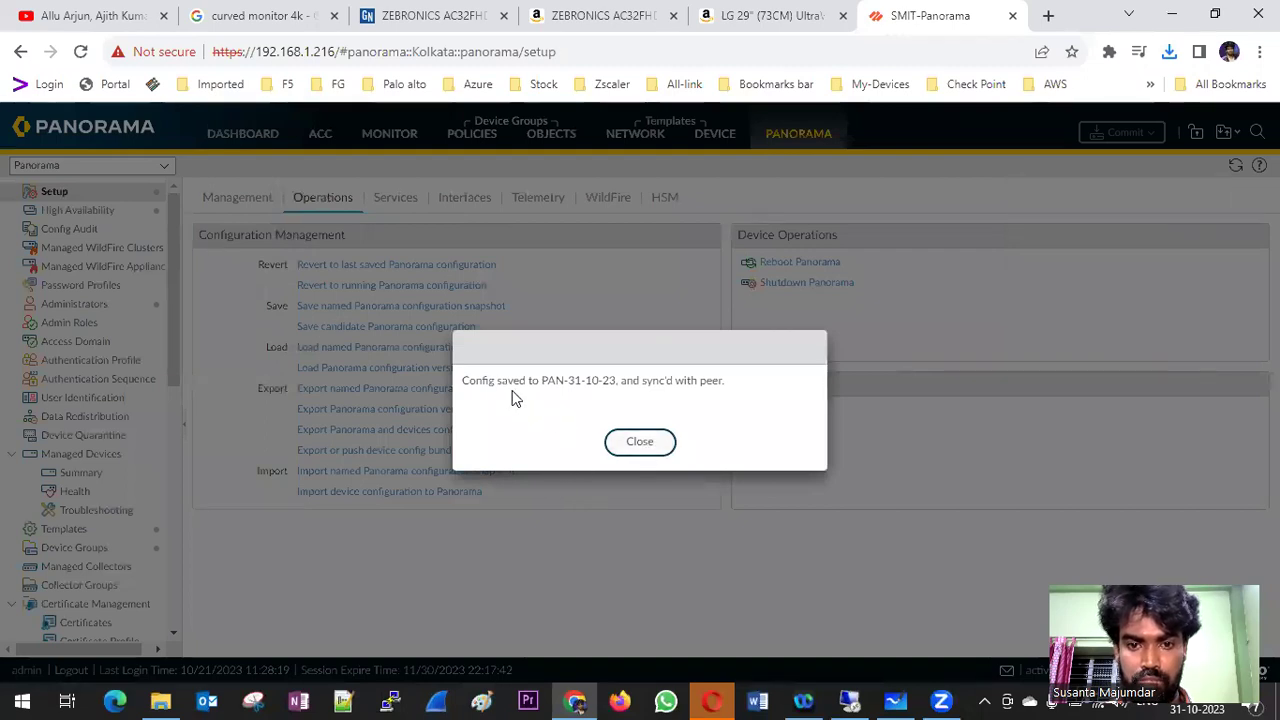
pyautogui.click(643, 445)
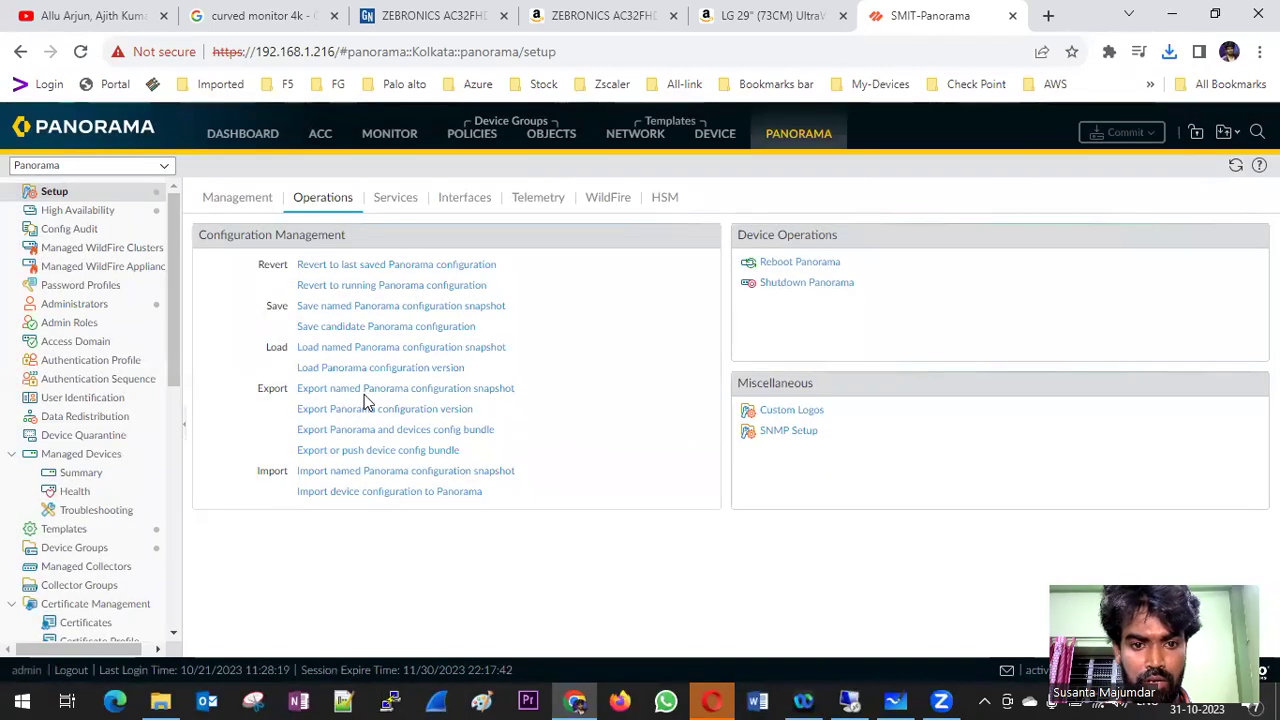
# - Export the named snapshot PAN-31-10-23, downloading it as a 14.1 KB file
pyautogui.click(366, 389)
pyautogui.click(464, 231)
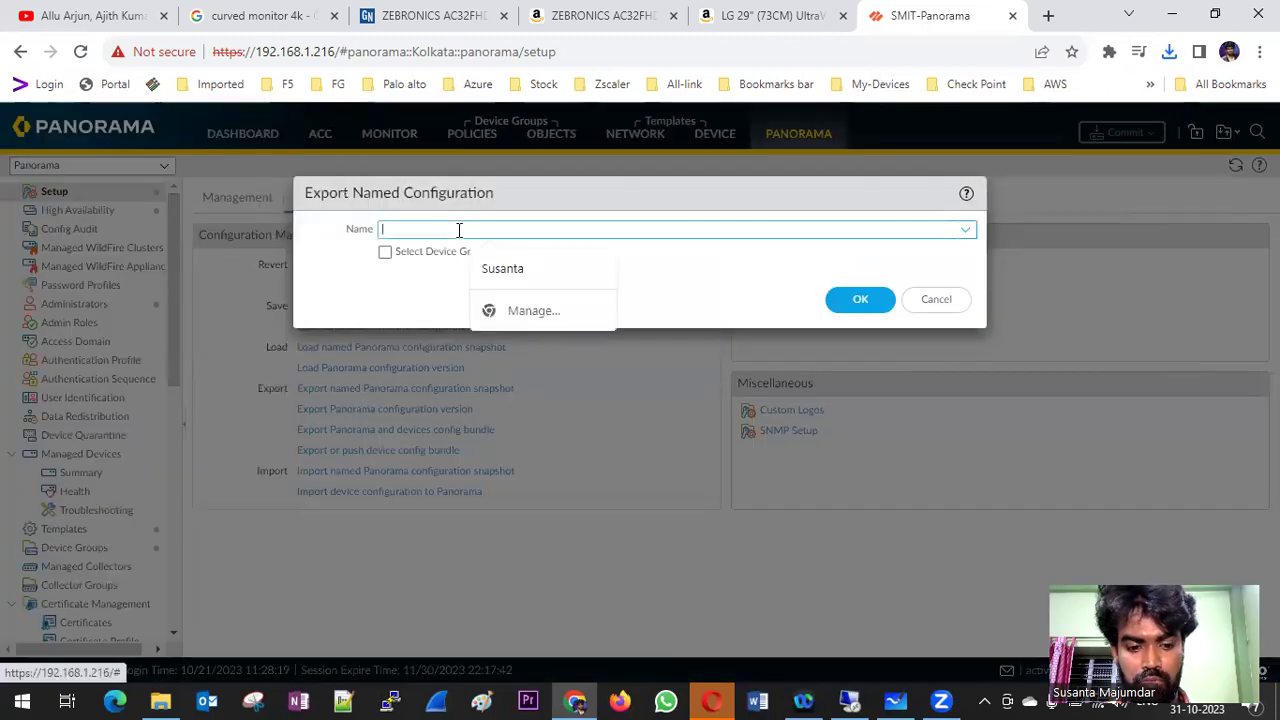
pyautogui.write('p')
pyautogui.click(965, 230)
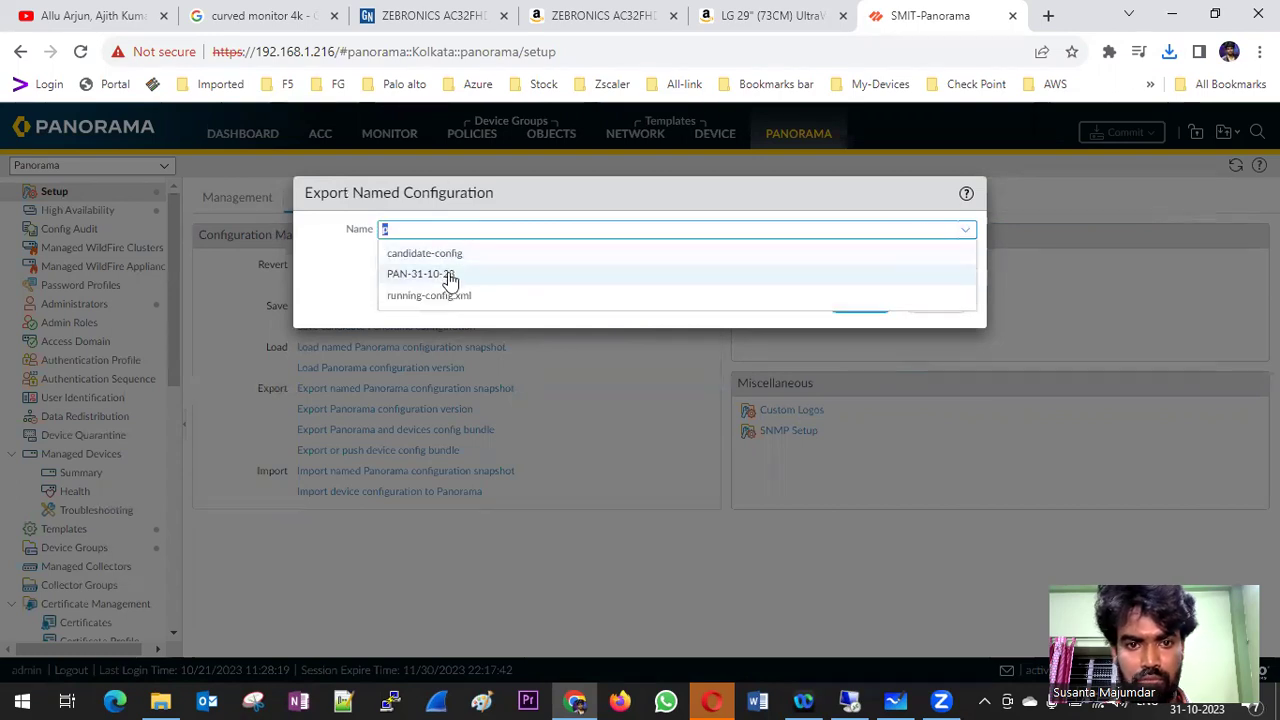
pyautogui.click(457, 274)
pyautogui.click(862, 301)
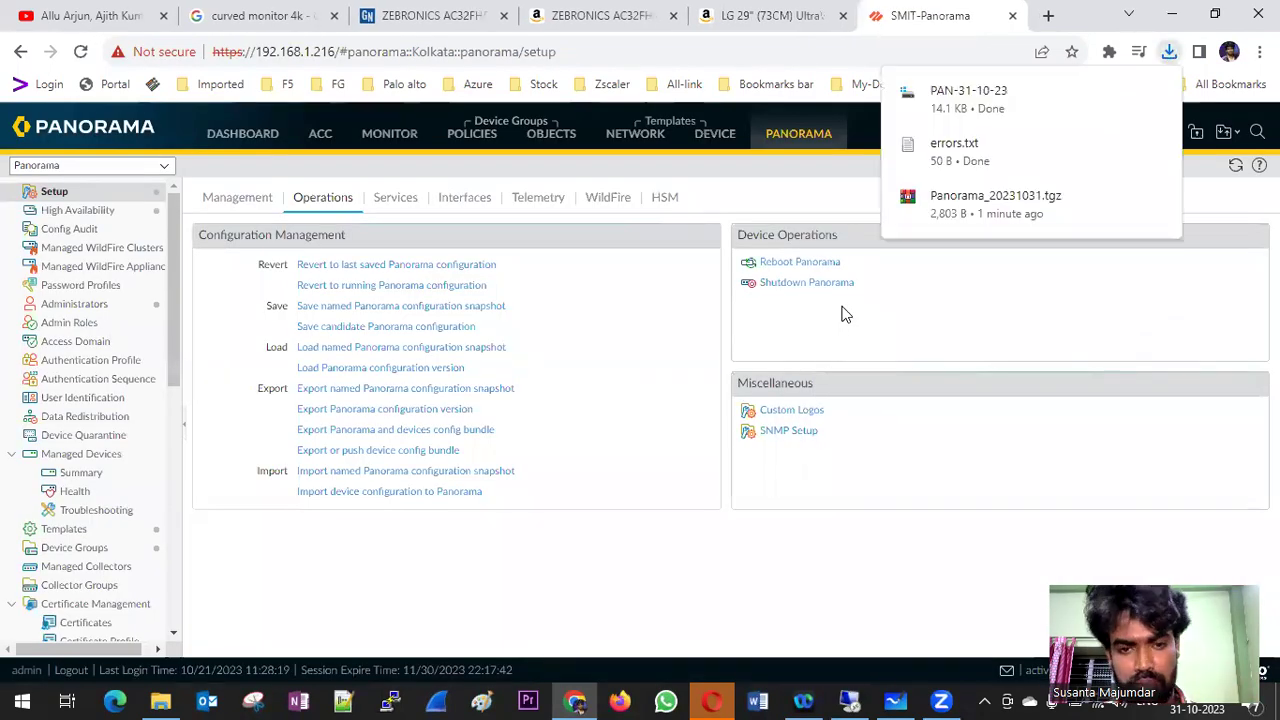
pyautogui.scroll(-6, 120, 394)
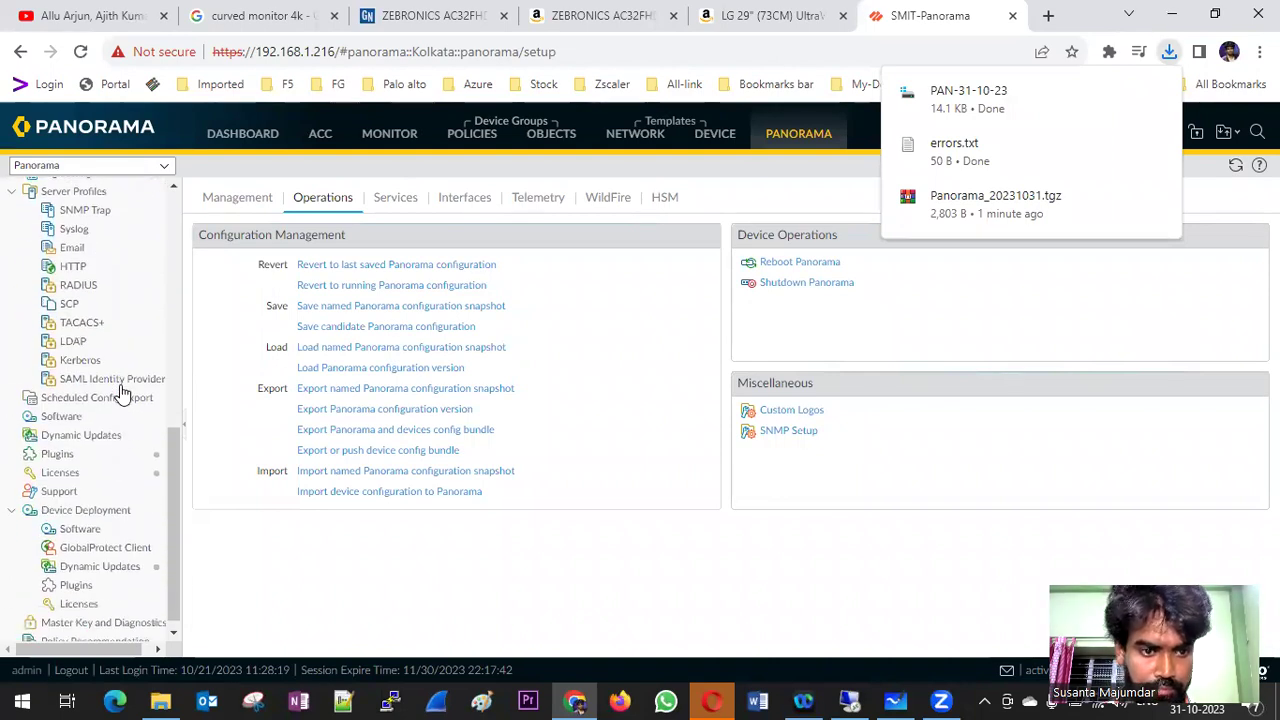
# - On Panorama > Software, run Check Now and dismiss the no-update-information errors
pyautogui.click(72, 420)
pyautogui.click(638, 447)
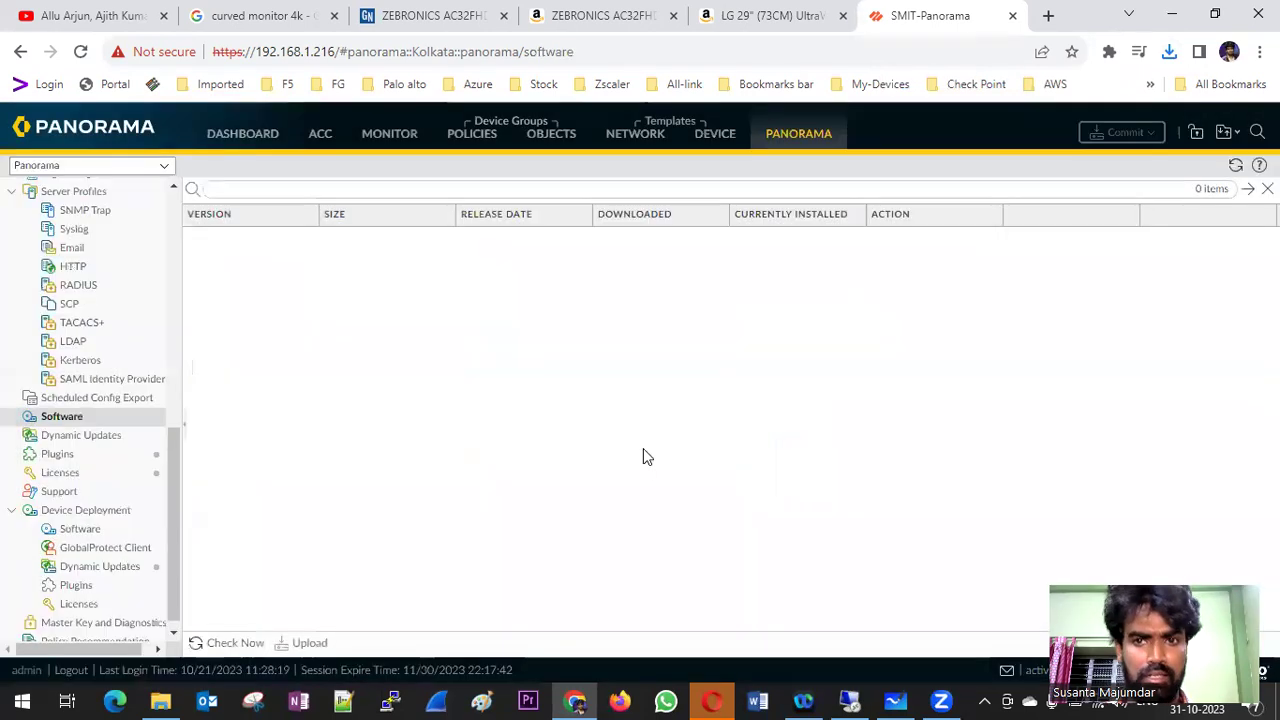
pyautogui.click(235, 643)
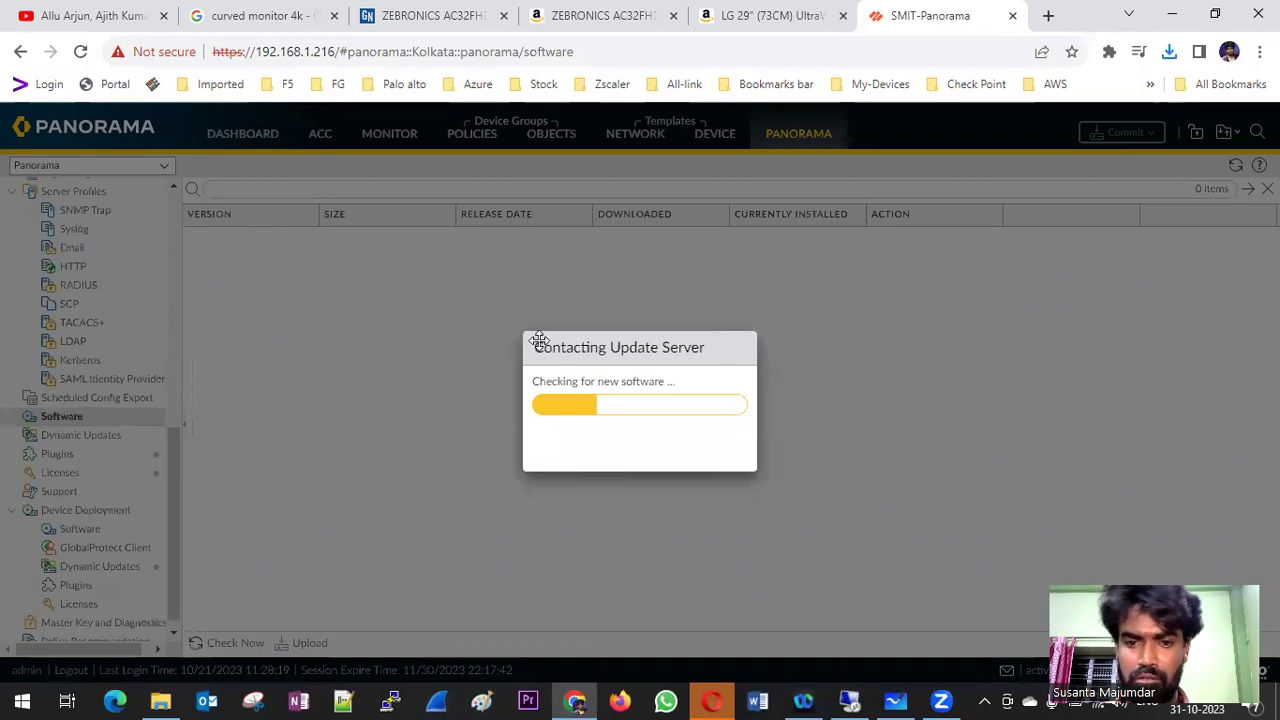
pyautogui.click(639, 436)
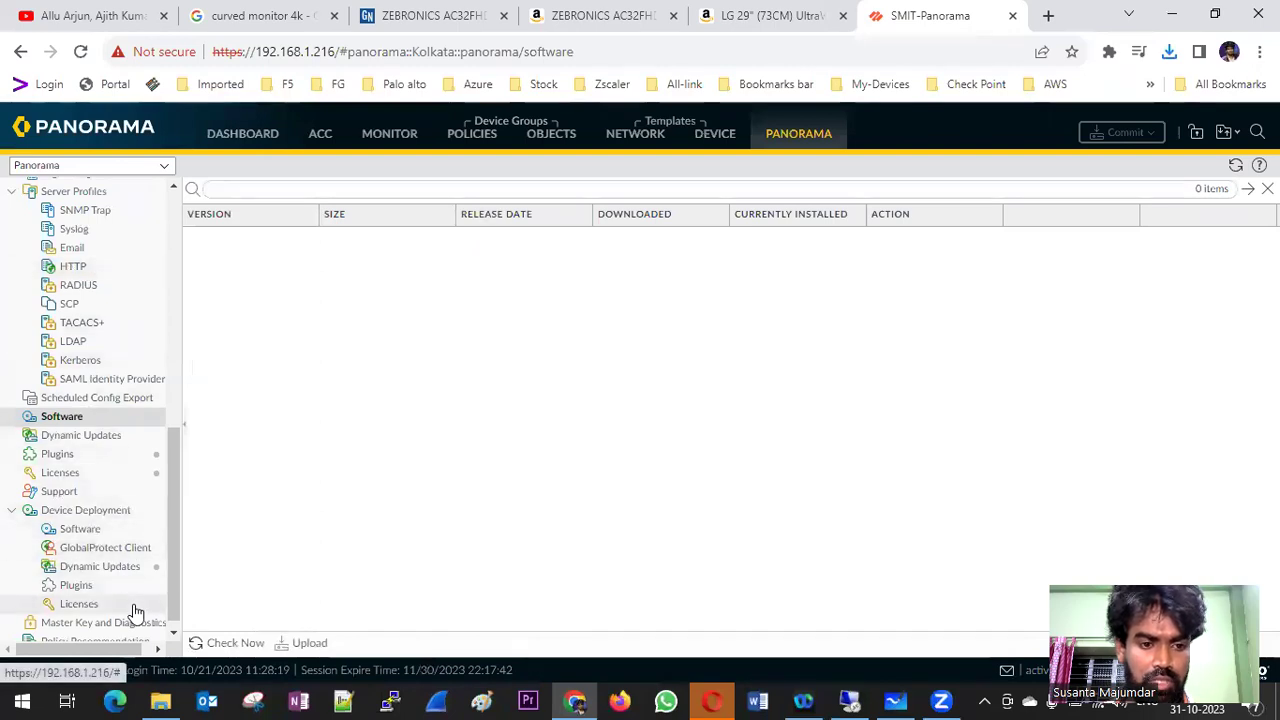
# - Compare against Device Deployment > Software, ending back on the empty Panorama Software page
pyautogui.click(88, 530)
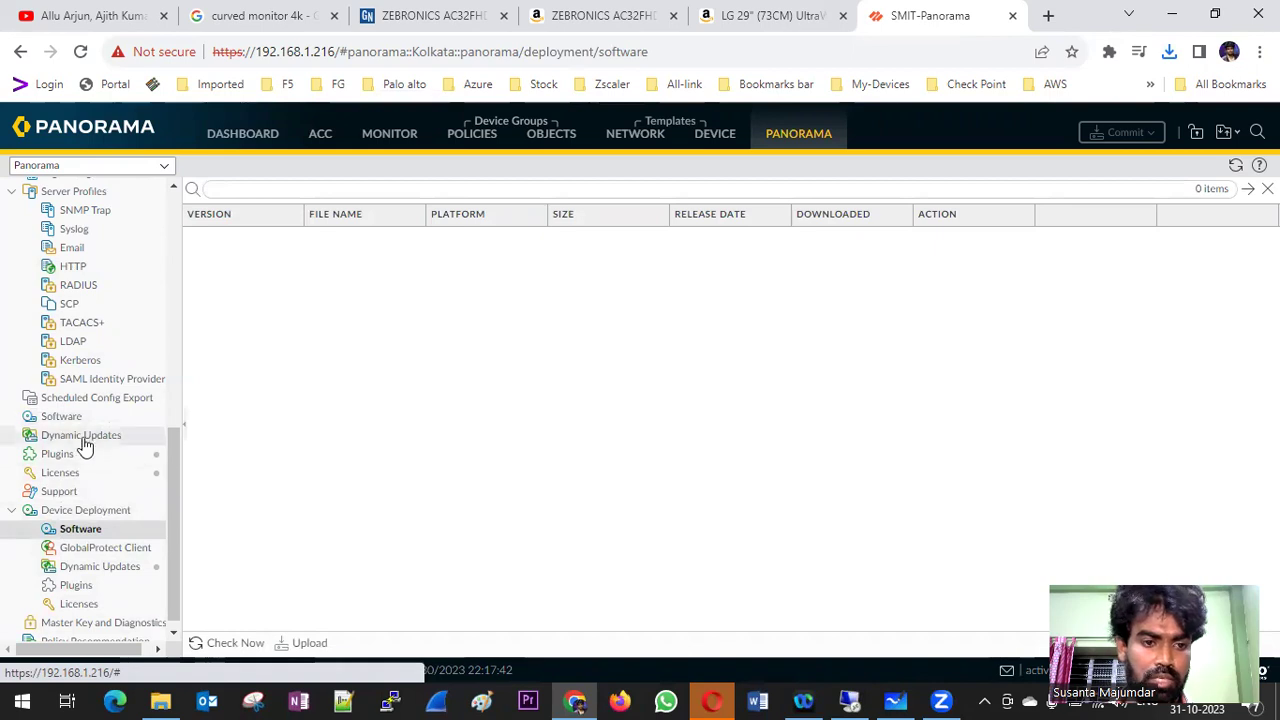
pyautogui.click(62, 416)
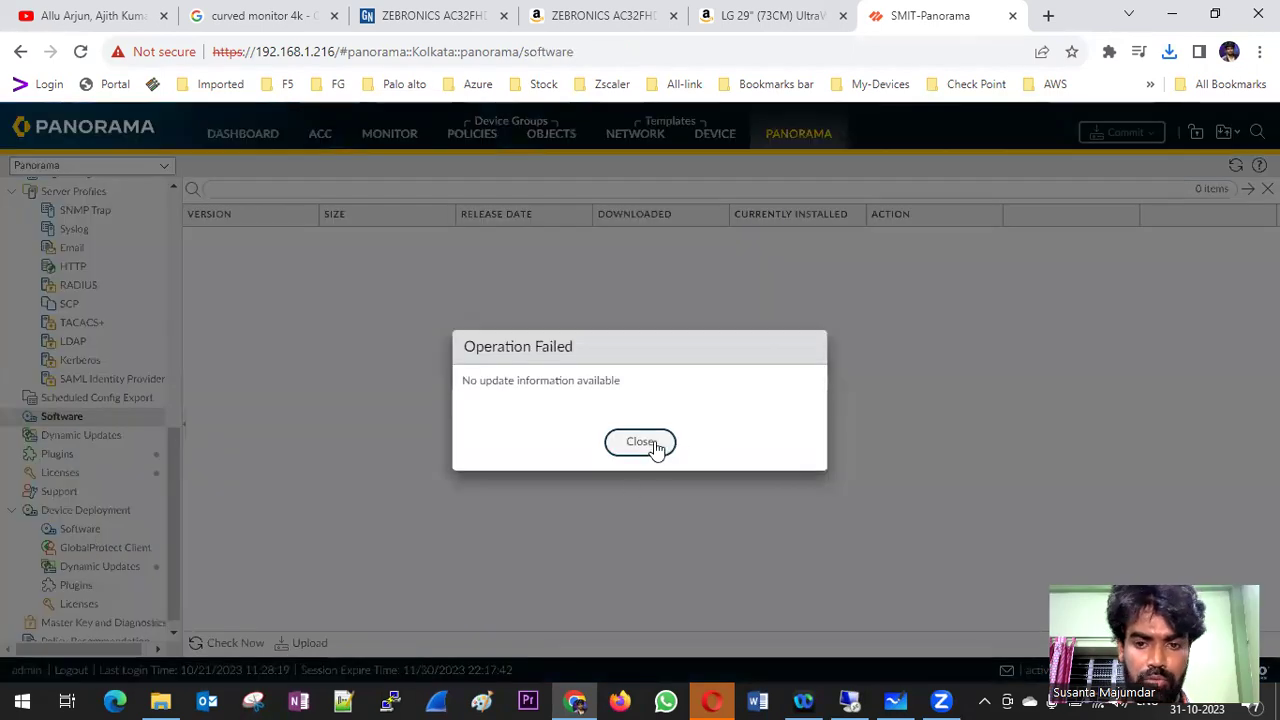
pyautogui.click(654, 442)
pyautogui.click(88, 530)
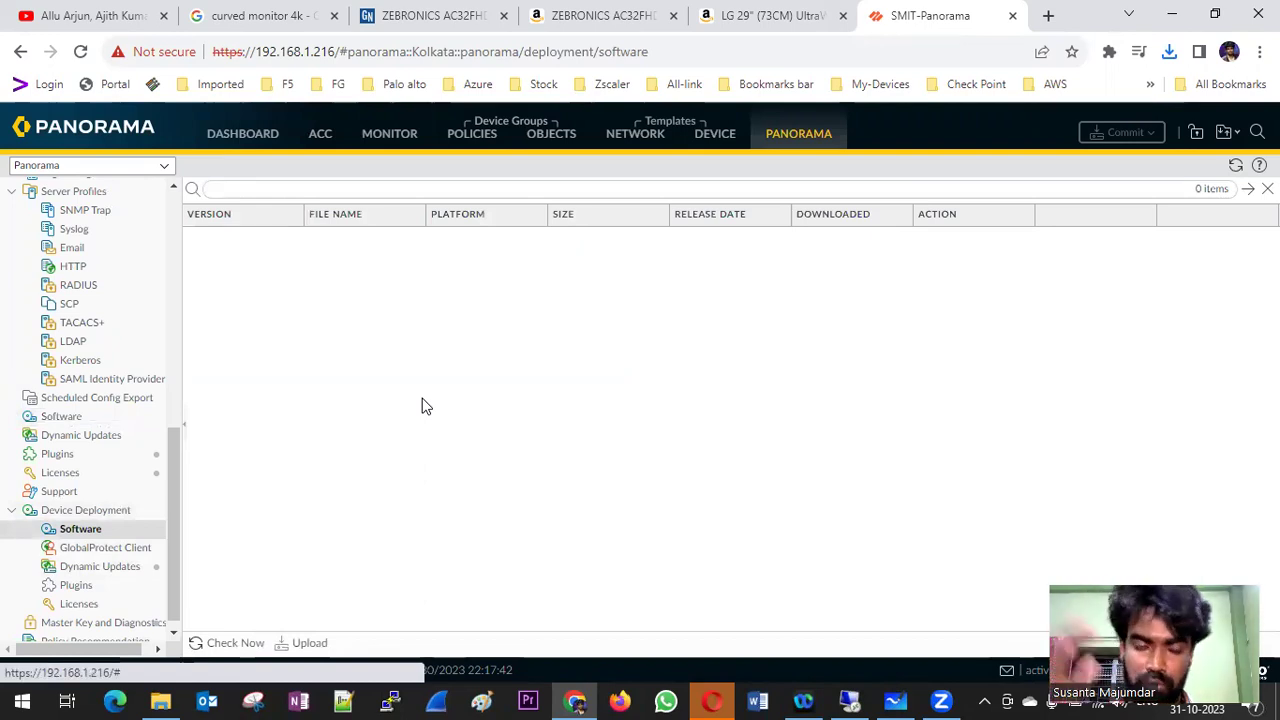
pyautogui.click(43, 416)
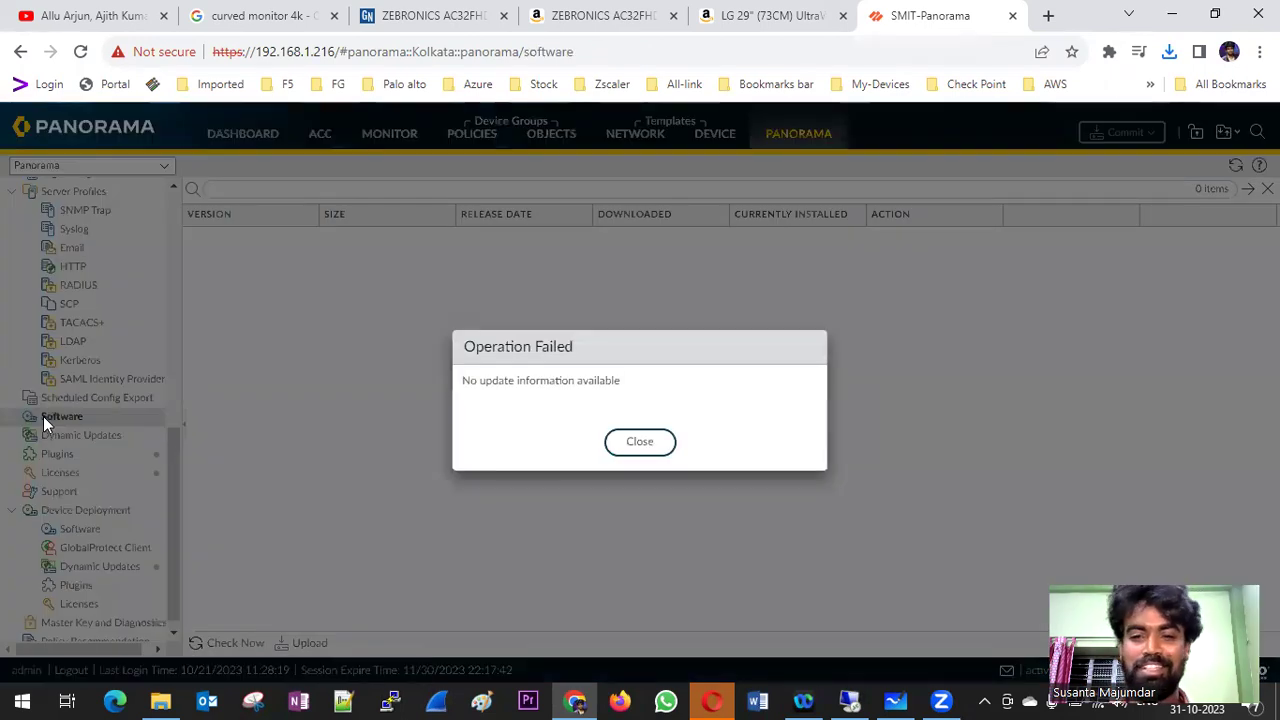
pyautogui.click(636, 443)
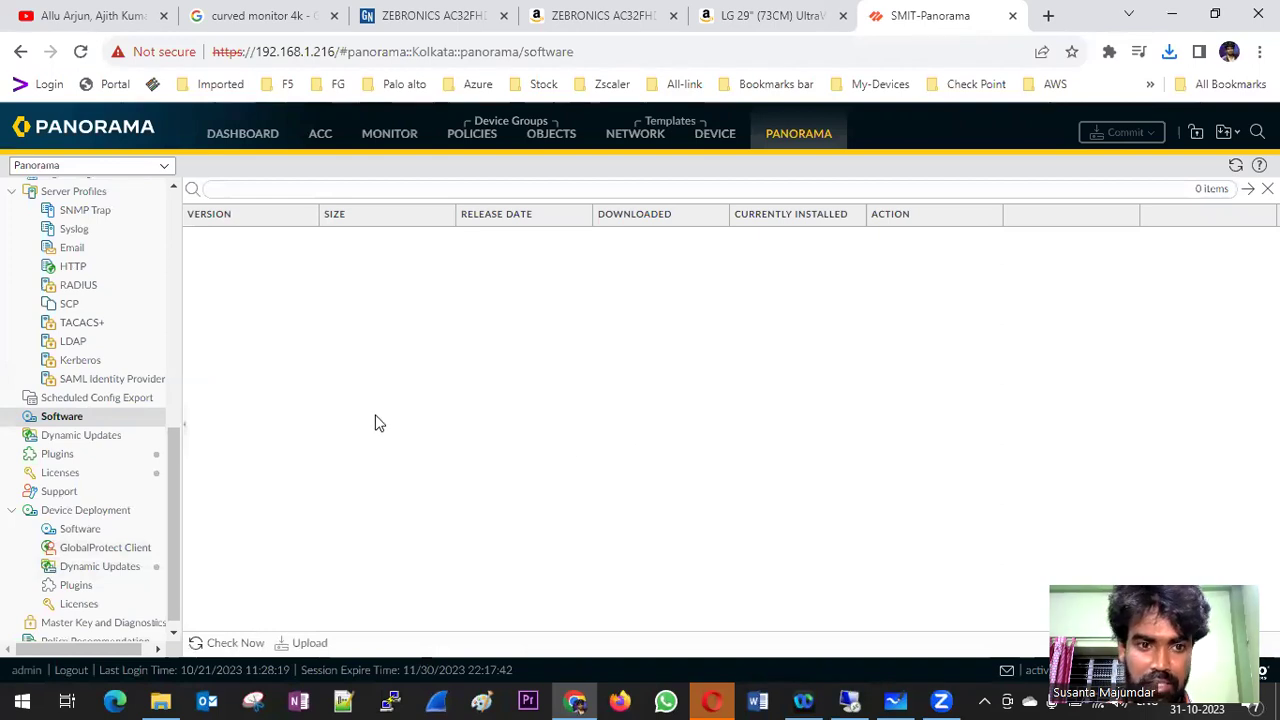
pyautogui.scroll(5, 140, 351)
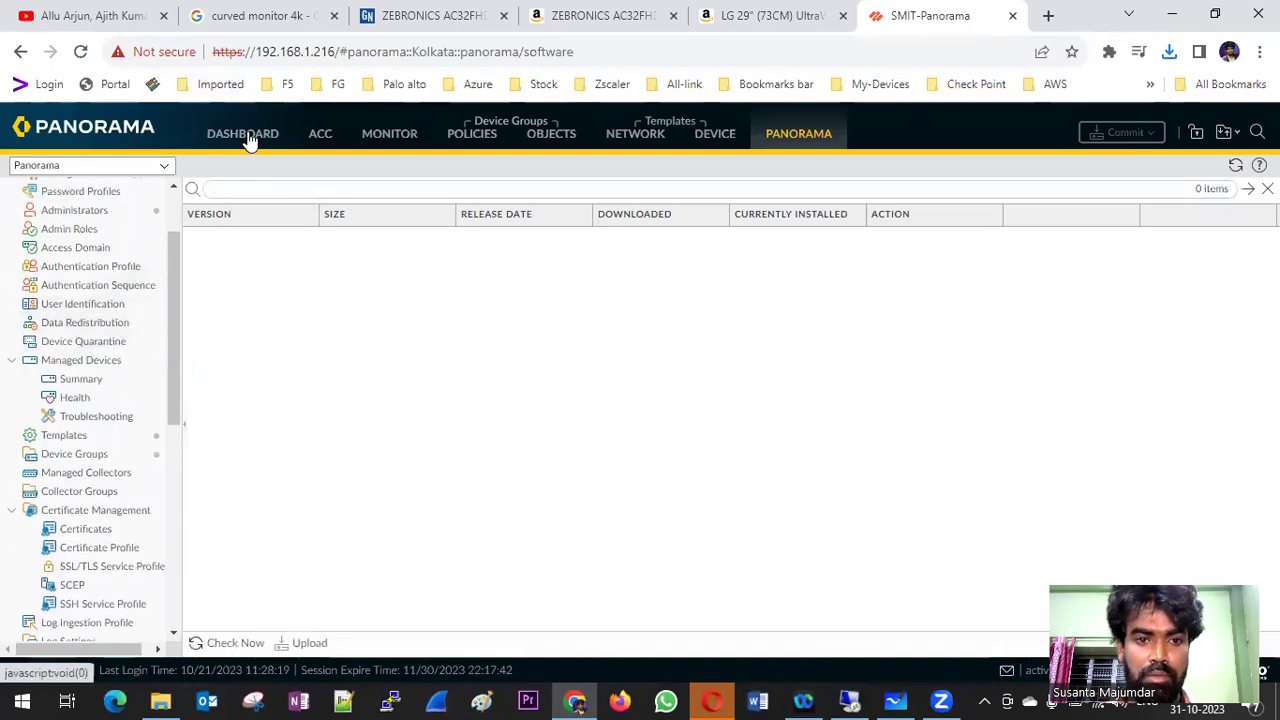
# - Confirm the Dashboard's General Information shows software version 10.0.0, then go to the remote desktop
pyautogui.click(248, 138)
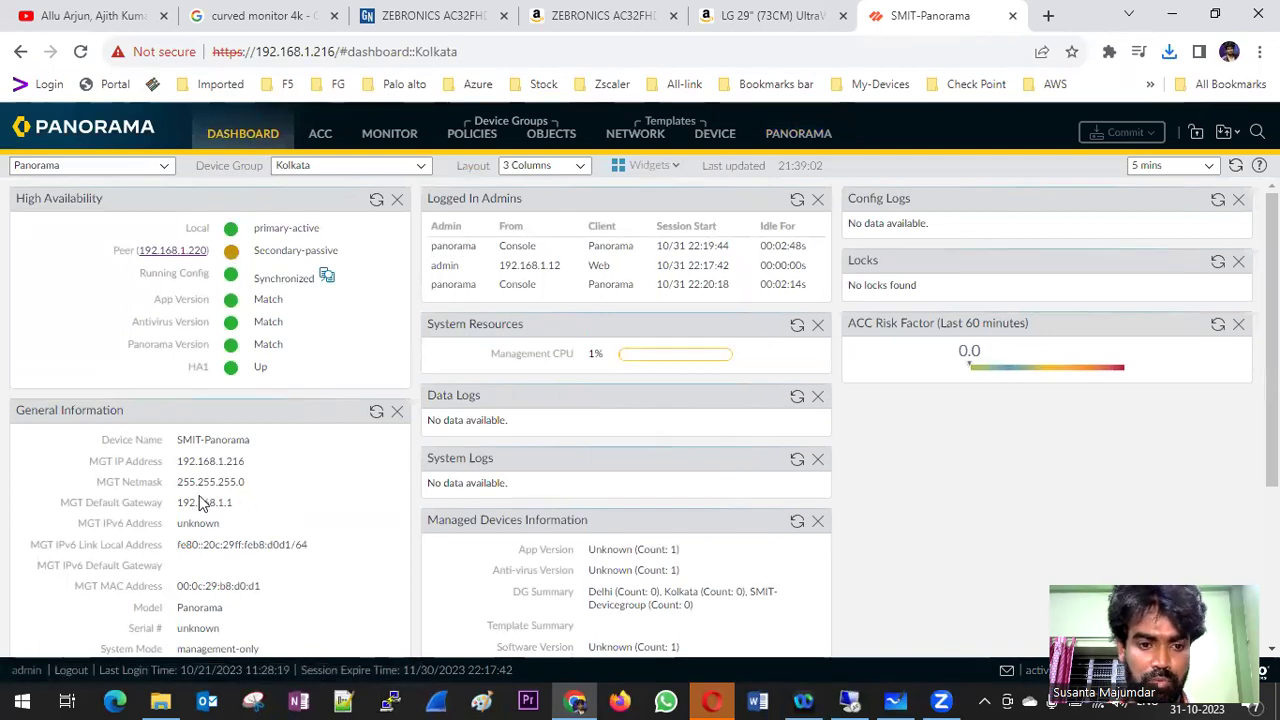
pyautogui.scroll(-2, 245, 490)
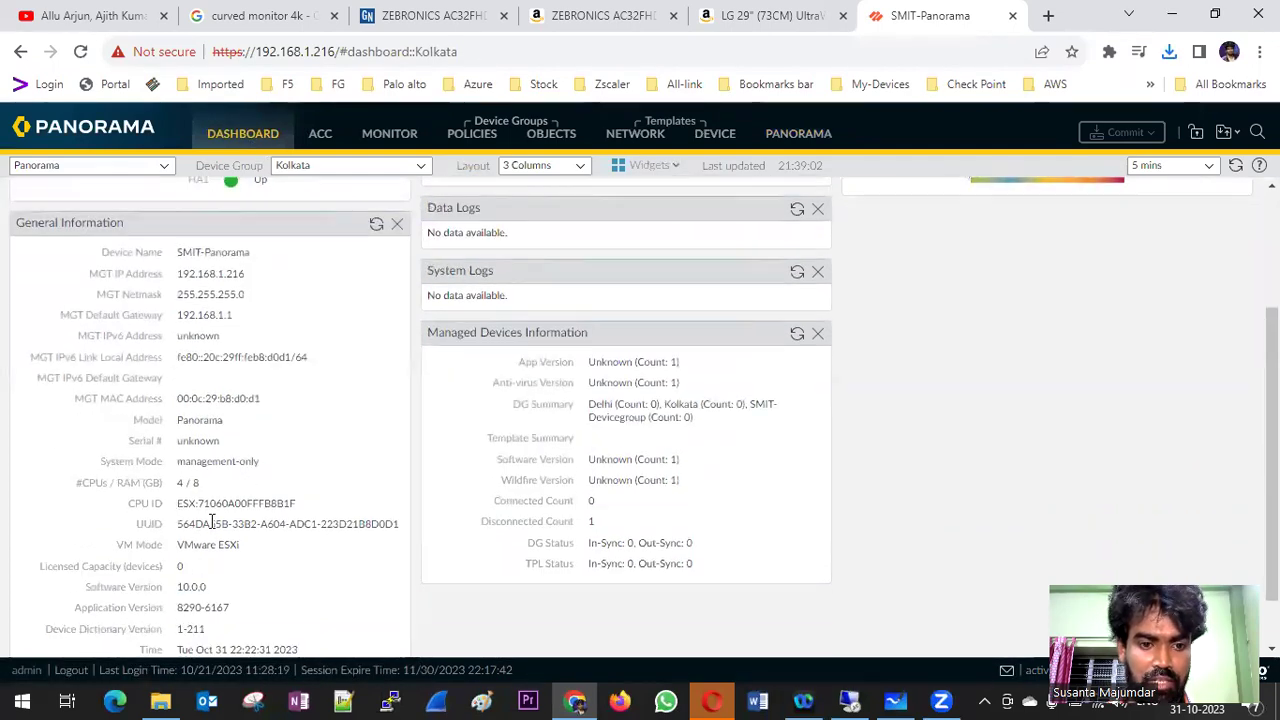
pyautogui.scroll(-1, 213, 500)
pyautogui.doubleClick(198, 522)
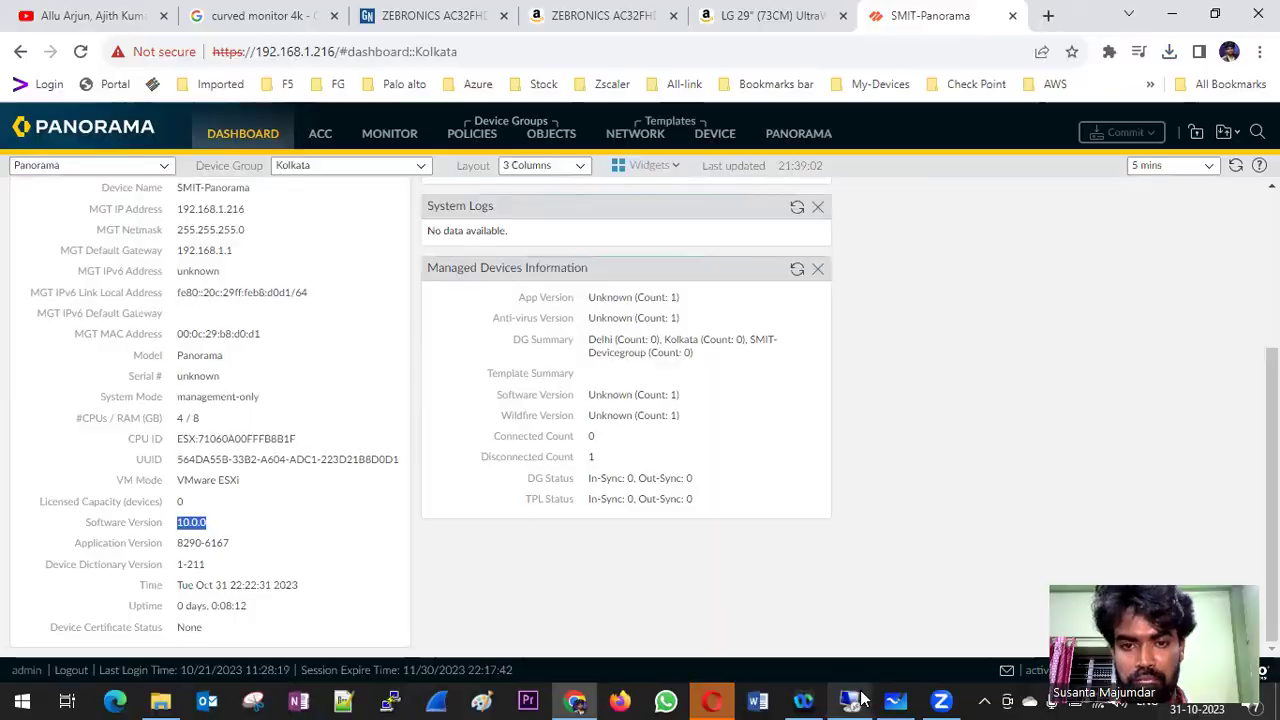
pyautogui.click(856, 700)
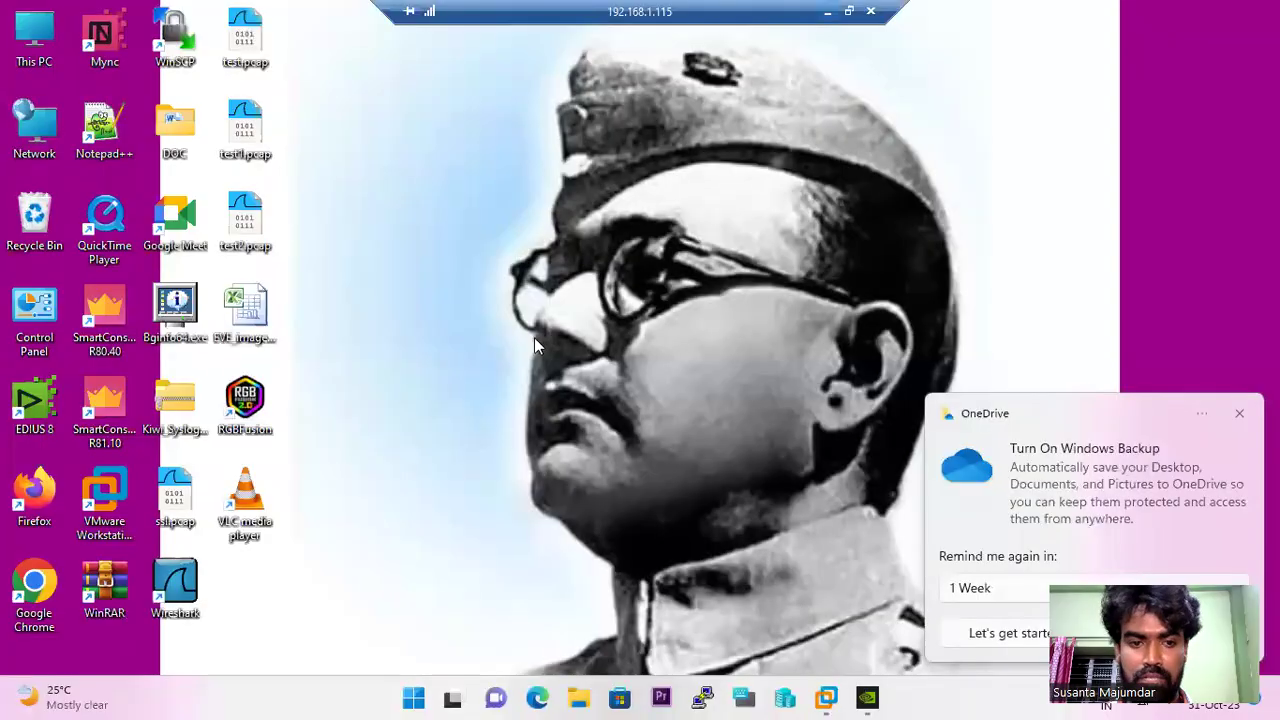
# - Close the OneDrive backup prompt and play Panorama.mpg from File Explorer's Recent files in VLC
pyautogui.click(1240, 414)
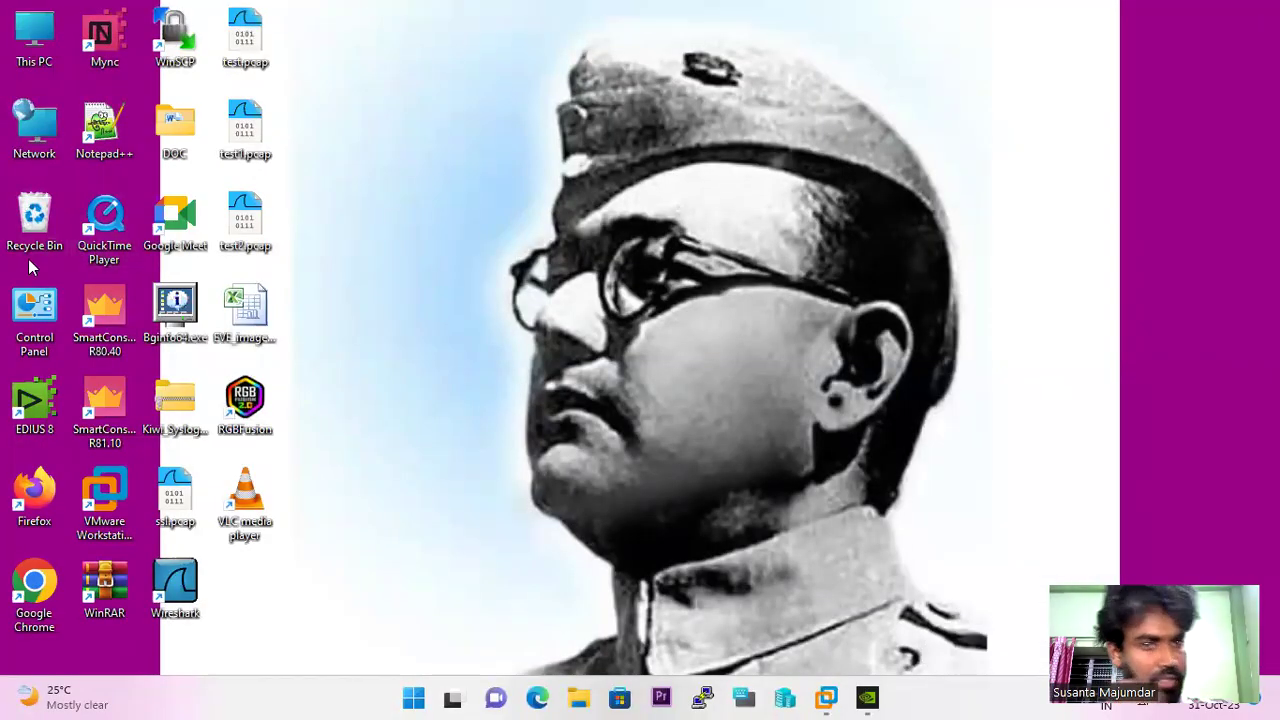
pyautogui.click(580, 697)
pyautogui.click(255, 528)
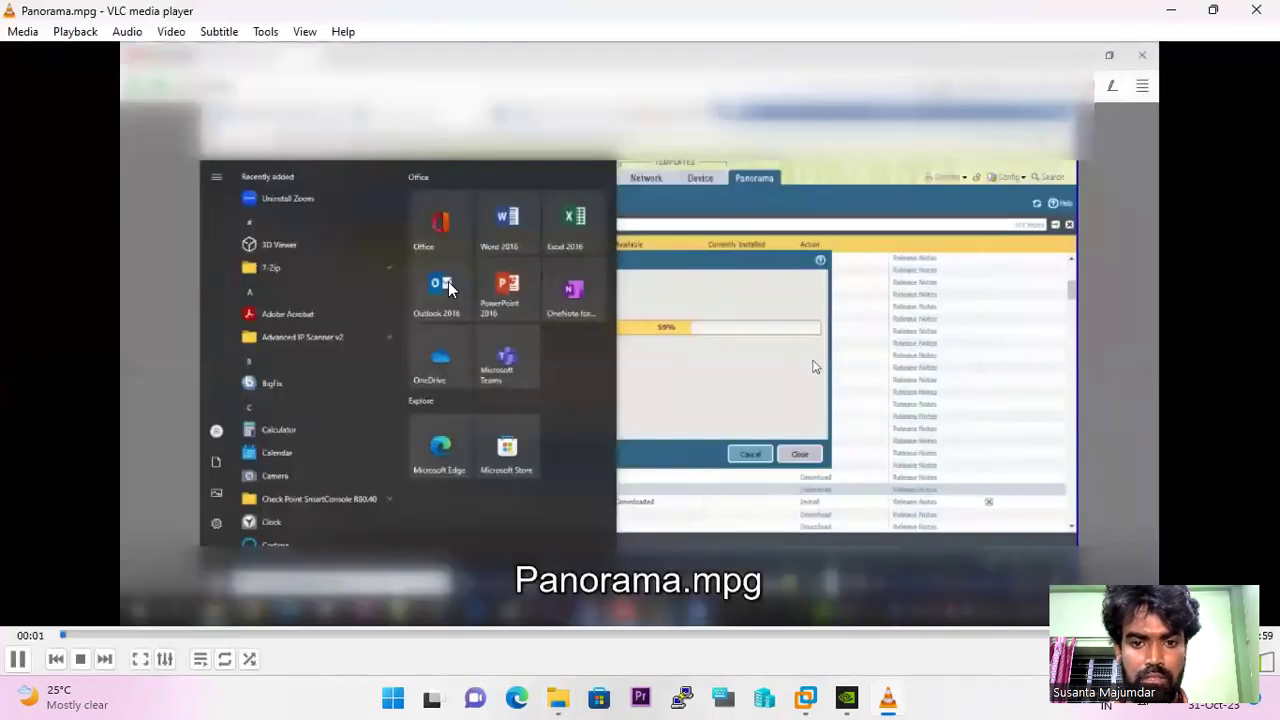
# - Play the recording full screen and seek forward until the 10.0.0 download shows as Downloaded
pyautogui.press('f')
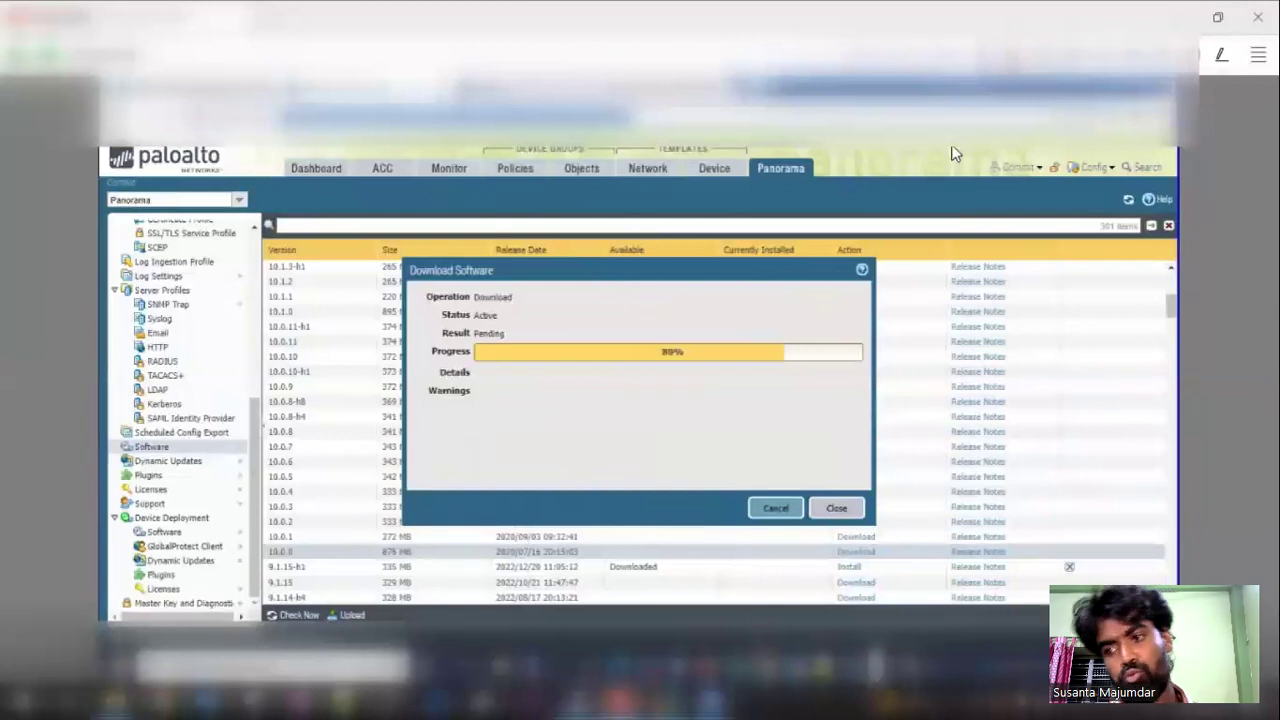
pyautogui.moveTo(418, 292)
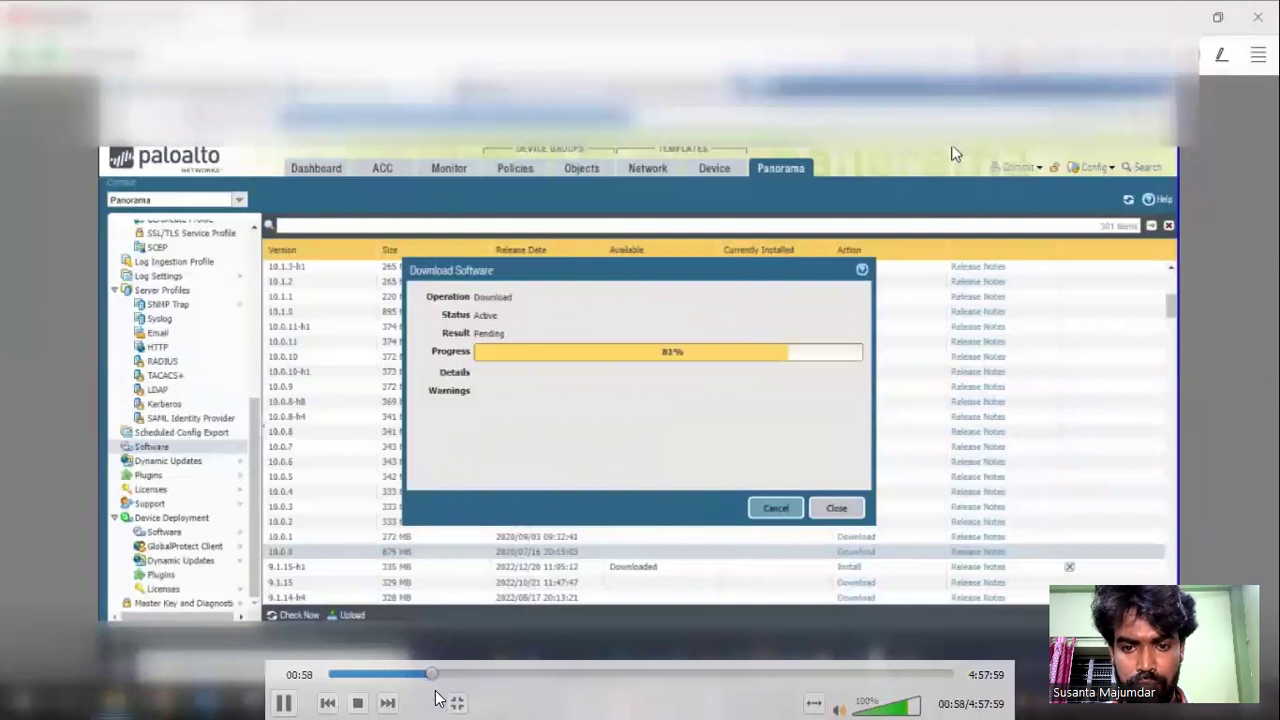
pyautogui.click(461, 674)
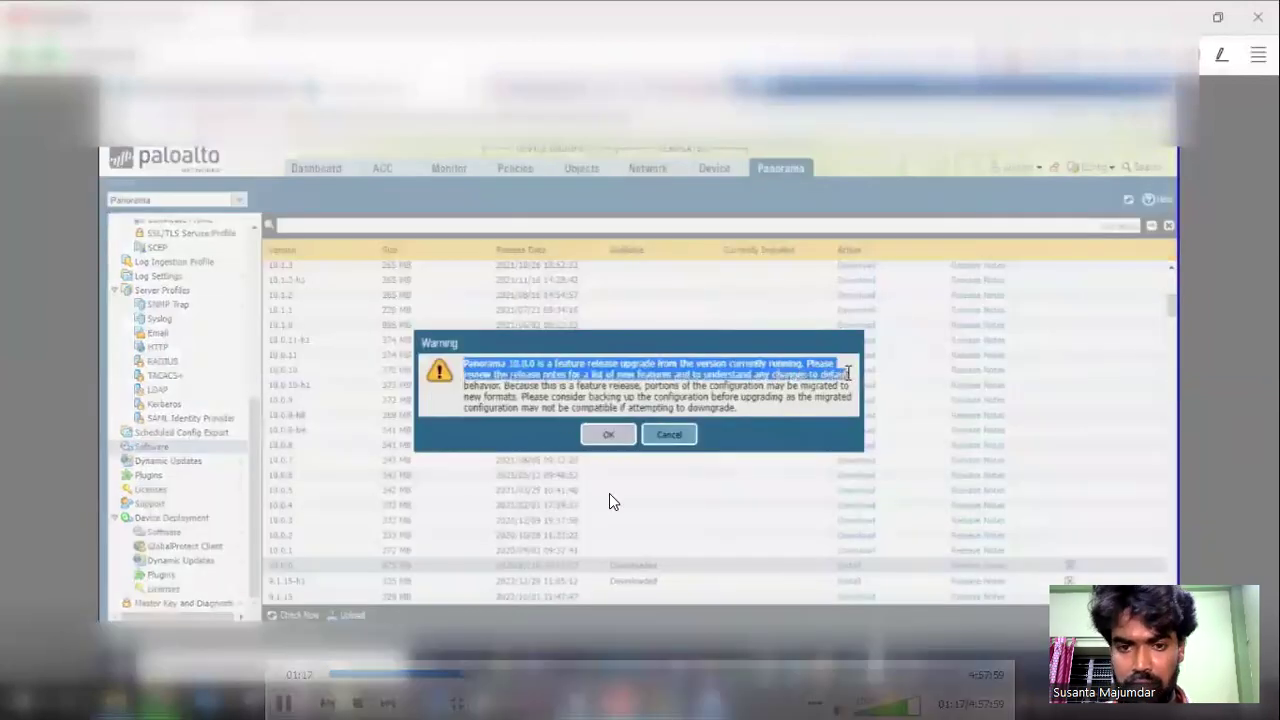
pyautogui.press('Home')
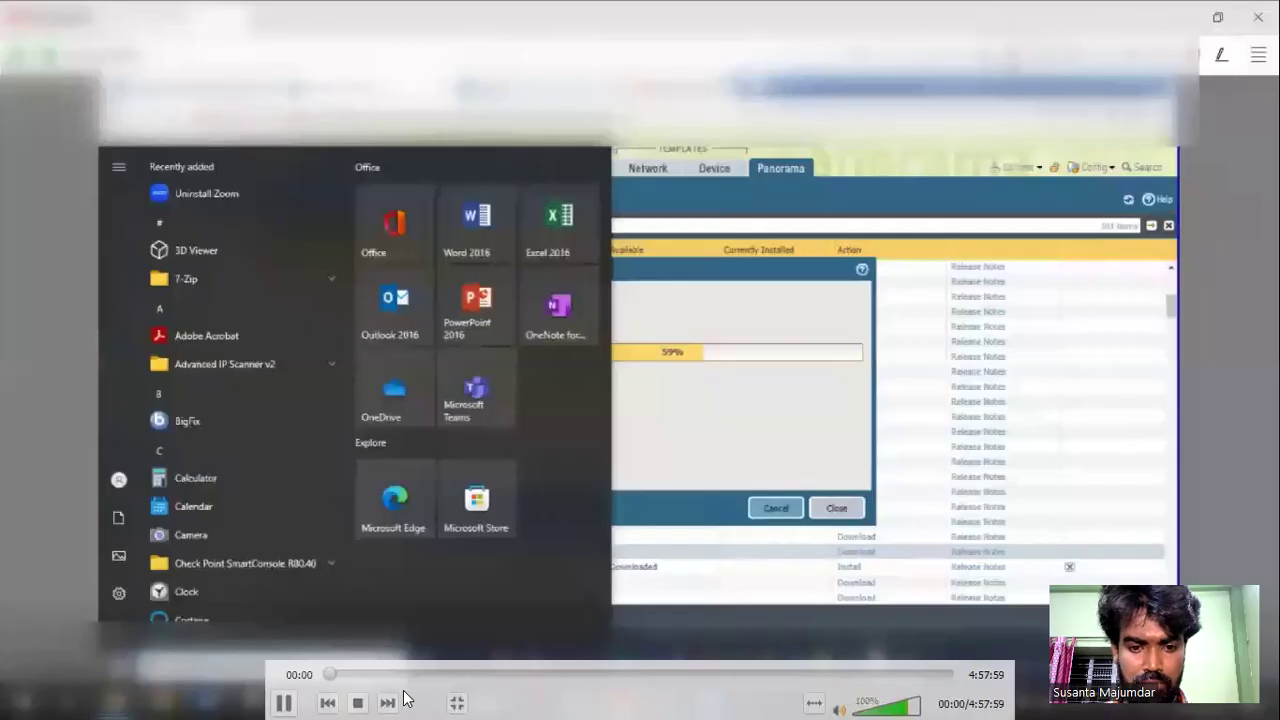
pyautogui.click(405, 675)
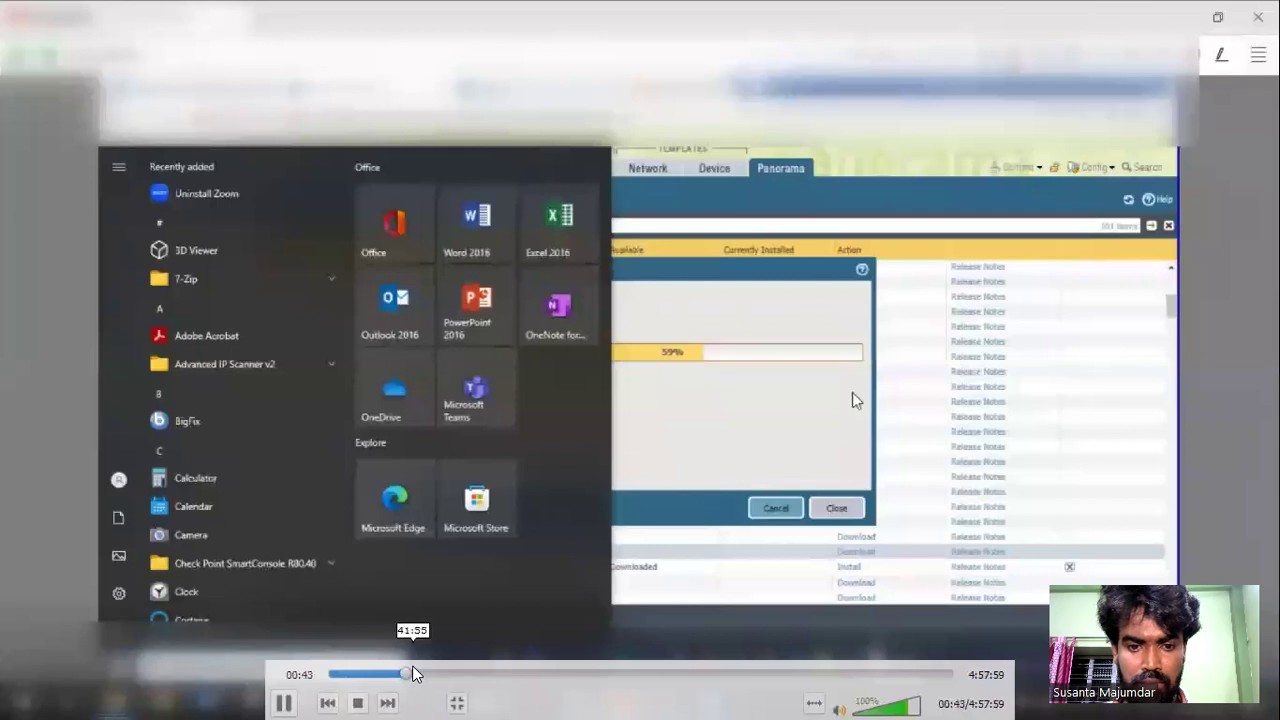
pyautogui.click(418, 676)
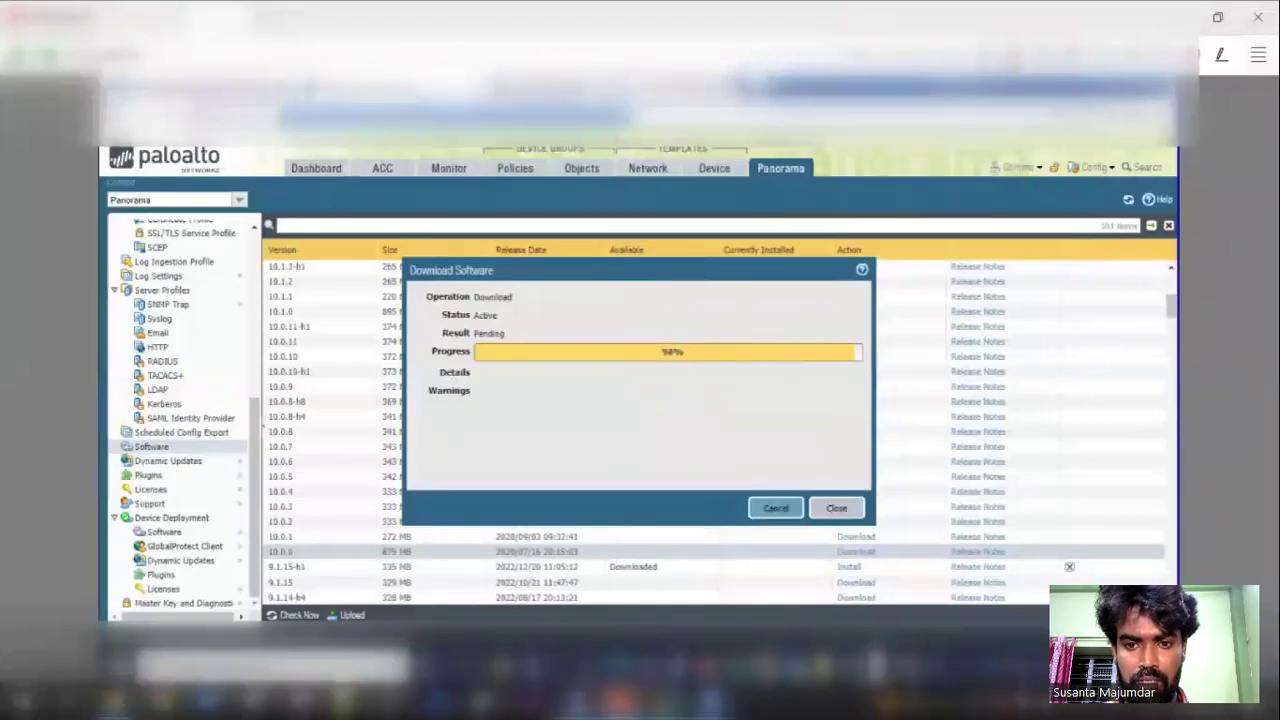
pyautogui.moveTo(727, 355)
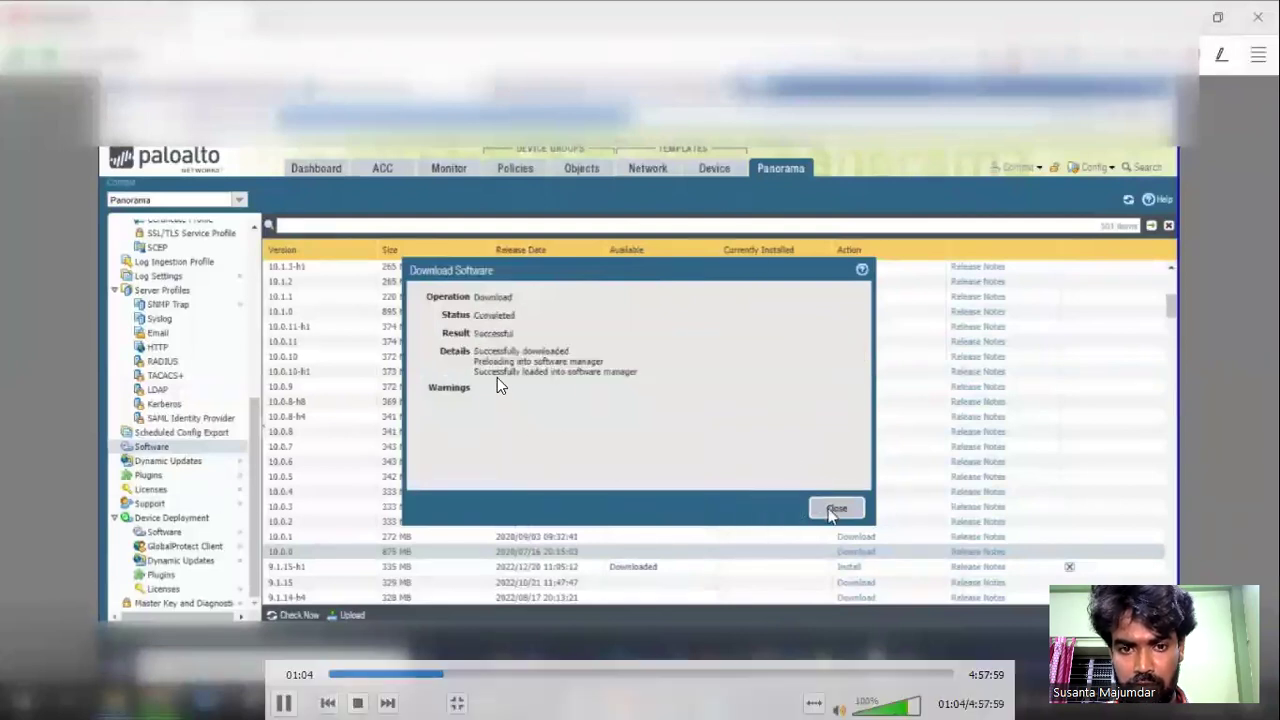
pyautogui.moveTo(830, 565)
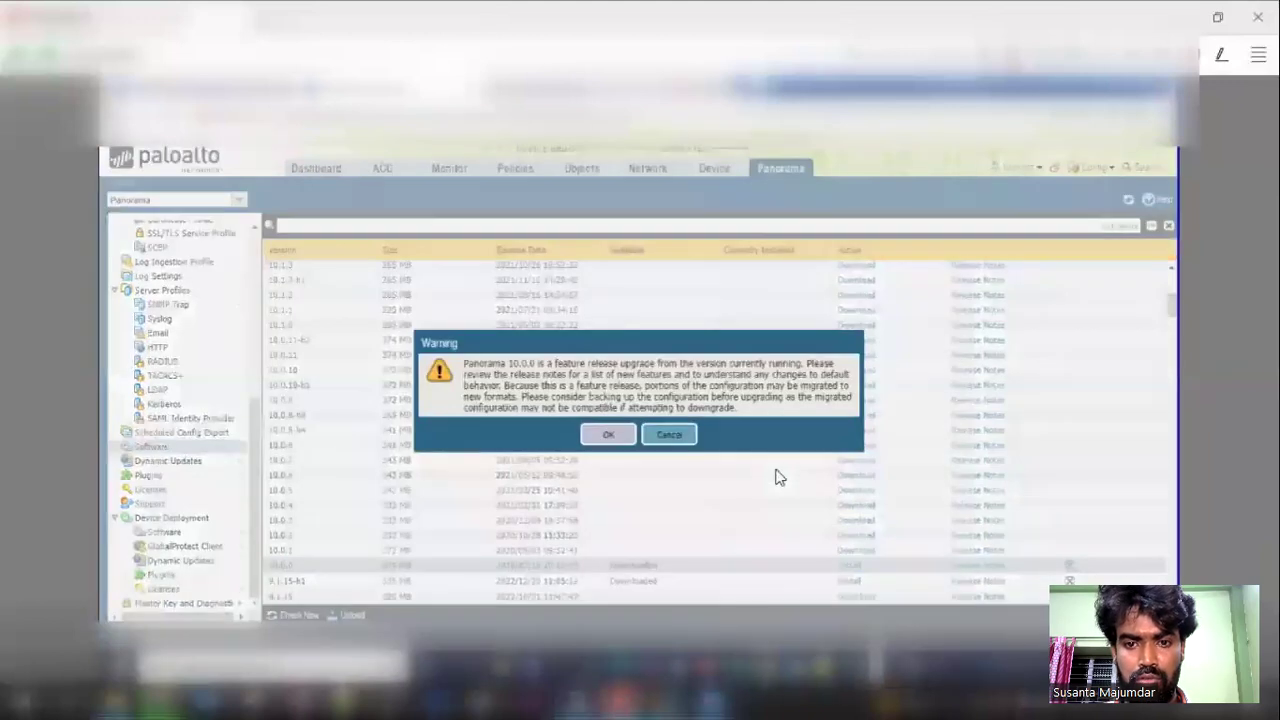
# - Seek past the 10.0.0 install progress to the reboot and the ping to 10.0.48.127 timing out
pyautogui.moveTo(562, 422)
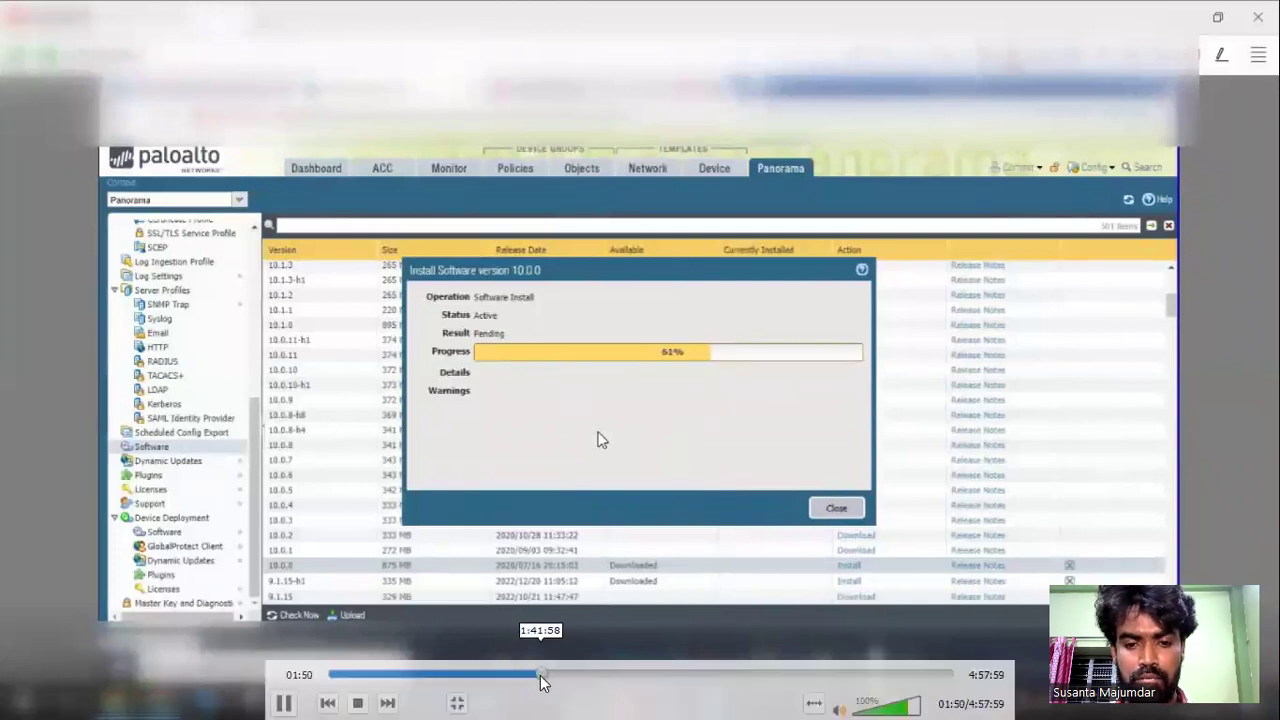
pyautogui.moveTo(540, 675); pyautogui.dragTo(560, 675)
pyautogui.click(606, 675)
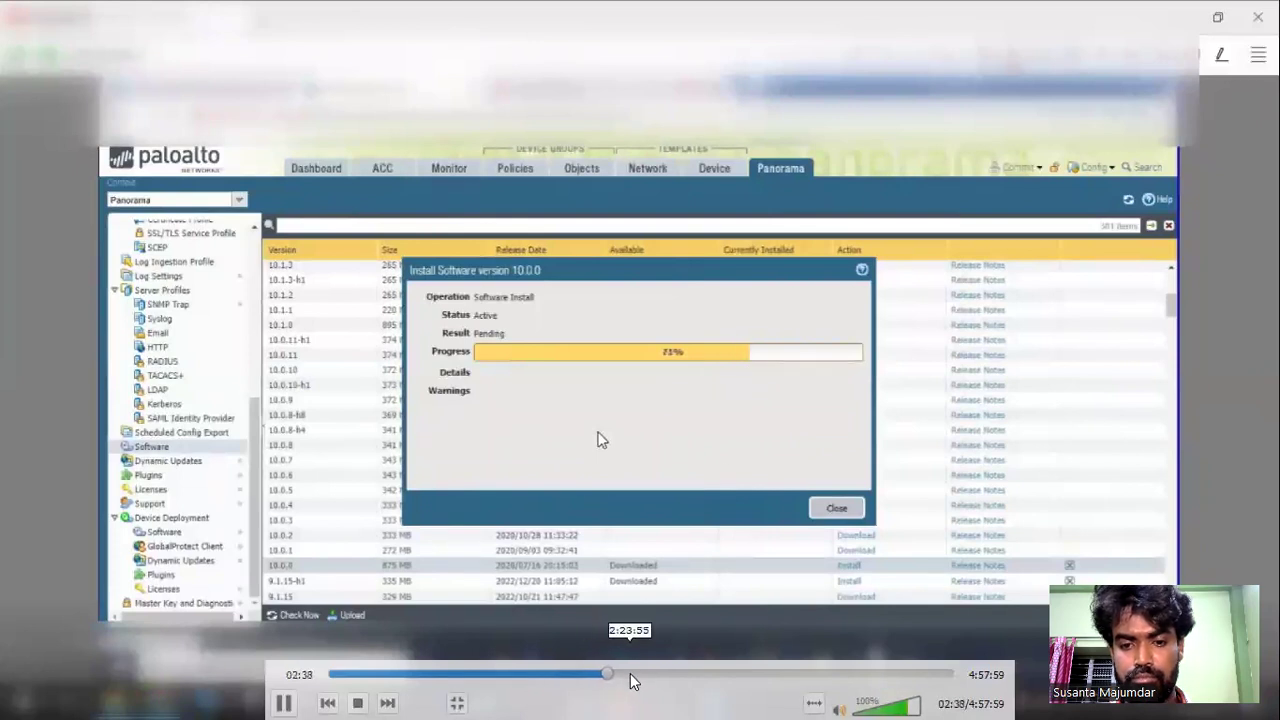
pyautogui.click(632, 673)
pyautogui.click(649, 675)
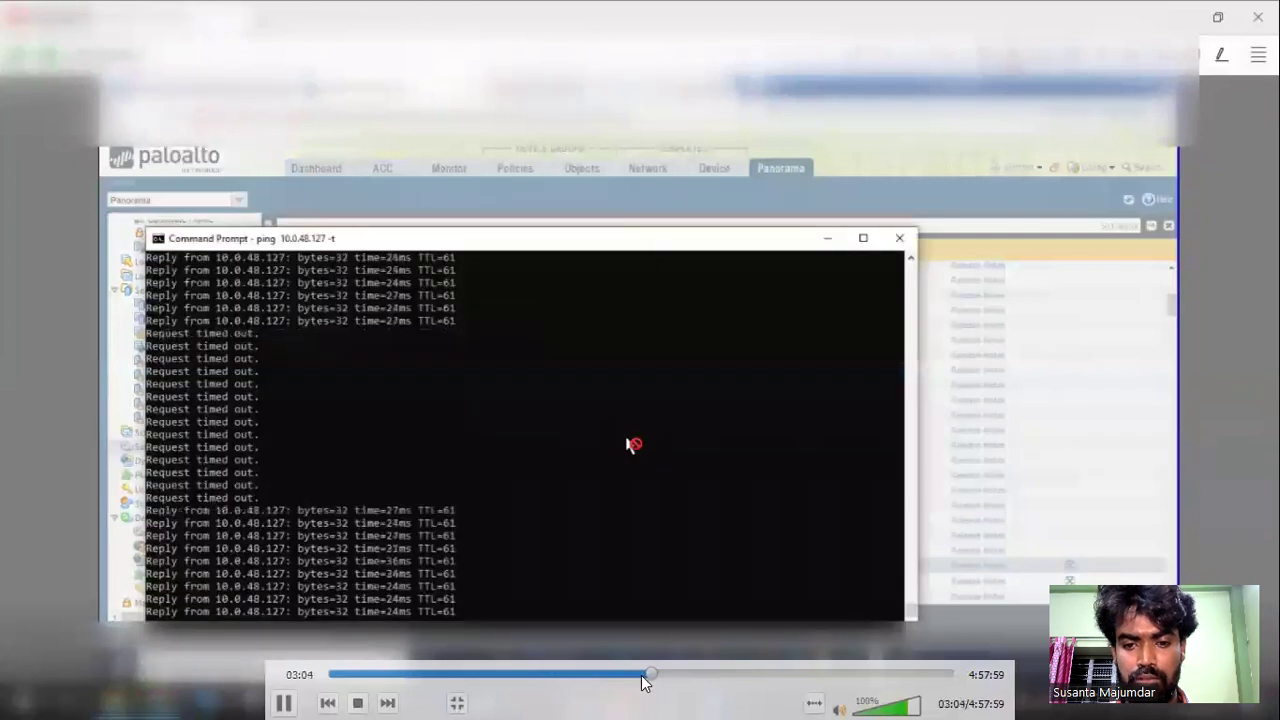
pyautogui.click(642, 675)
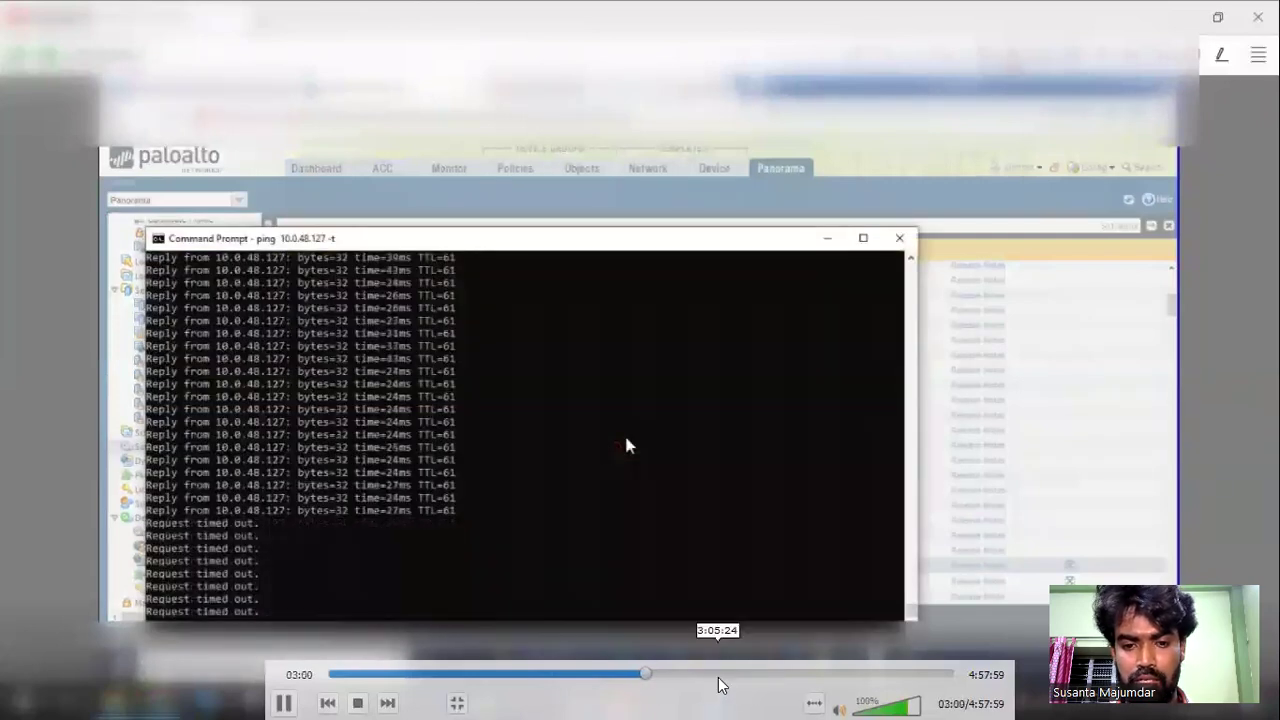
# - Advance playback past the ping output to the 'Unable to connect to Panorama' error and blank page
pyautogui.click(720, 677)
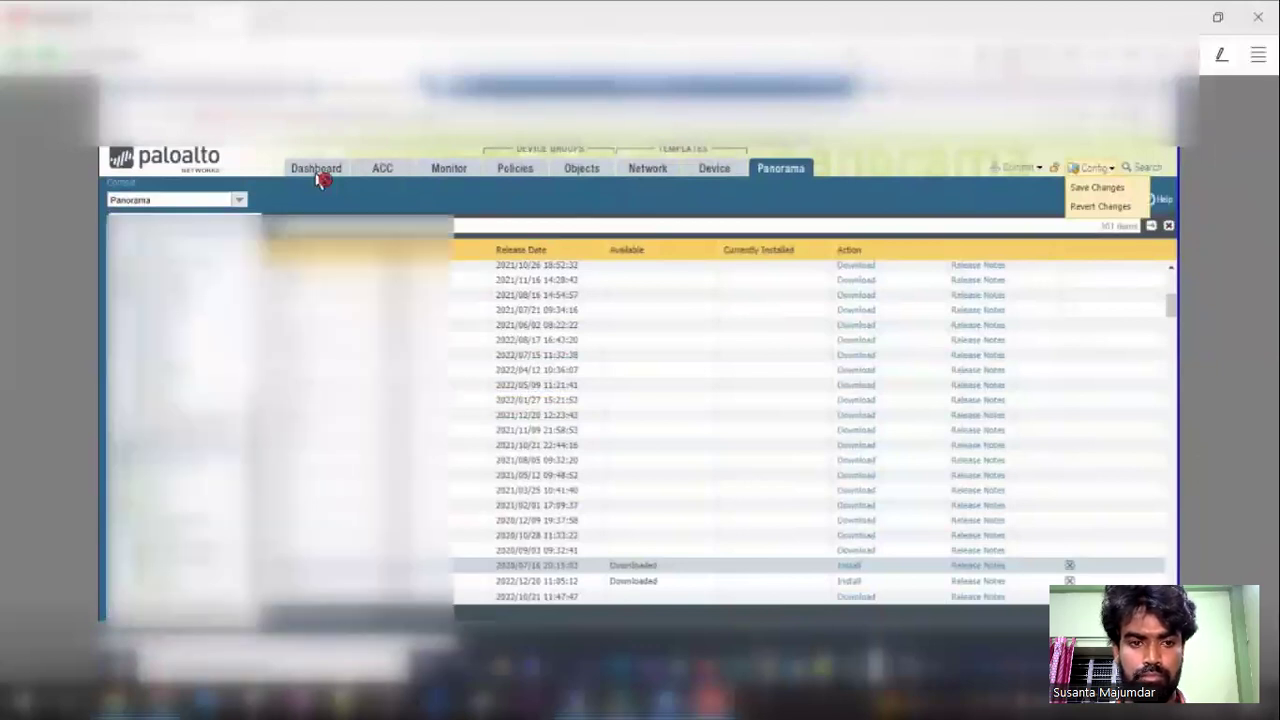
pyautogui.click(321, 172)
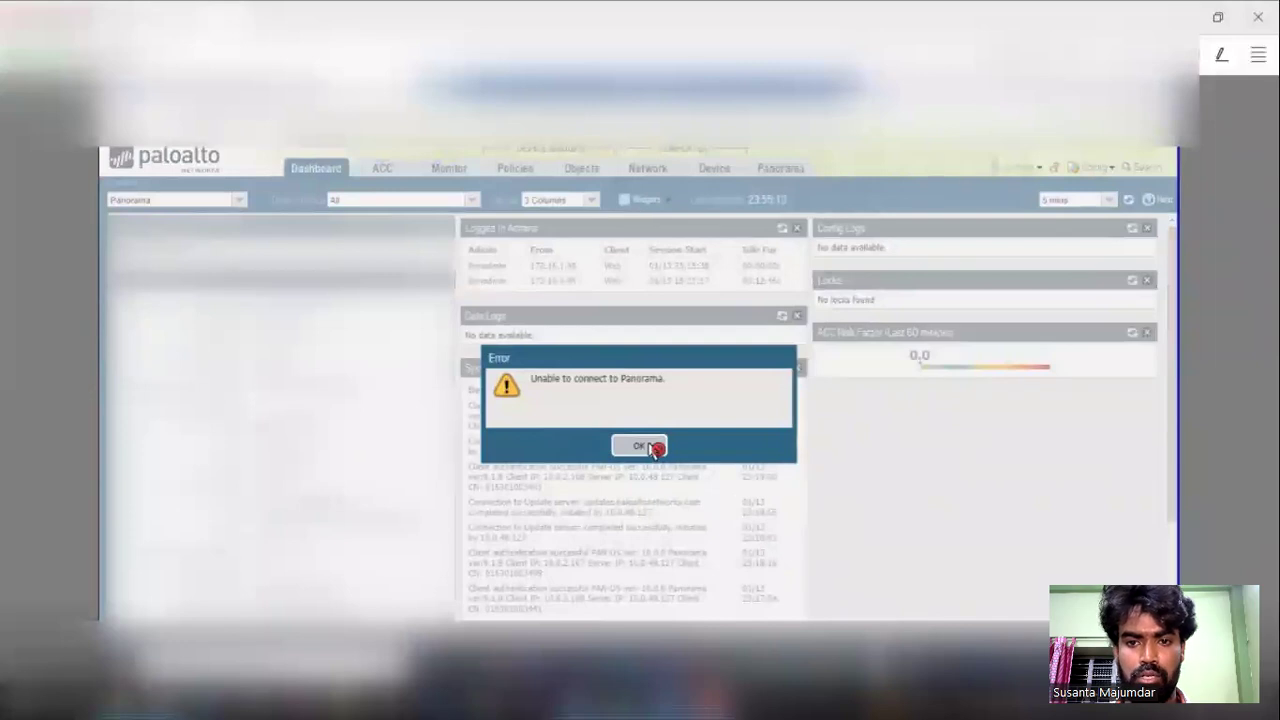
pyautogui.click(640, 446)
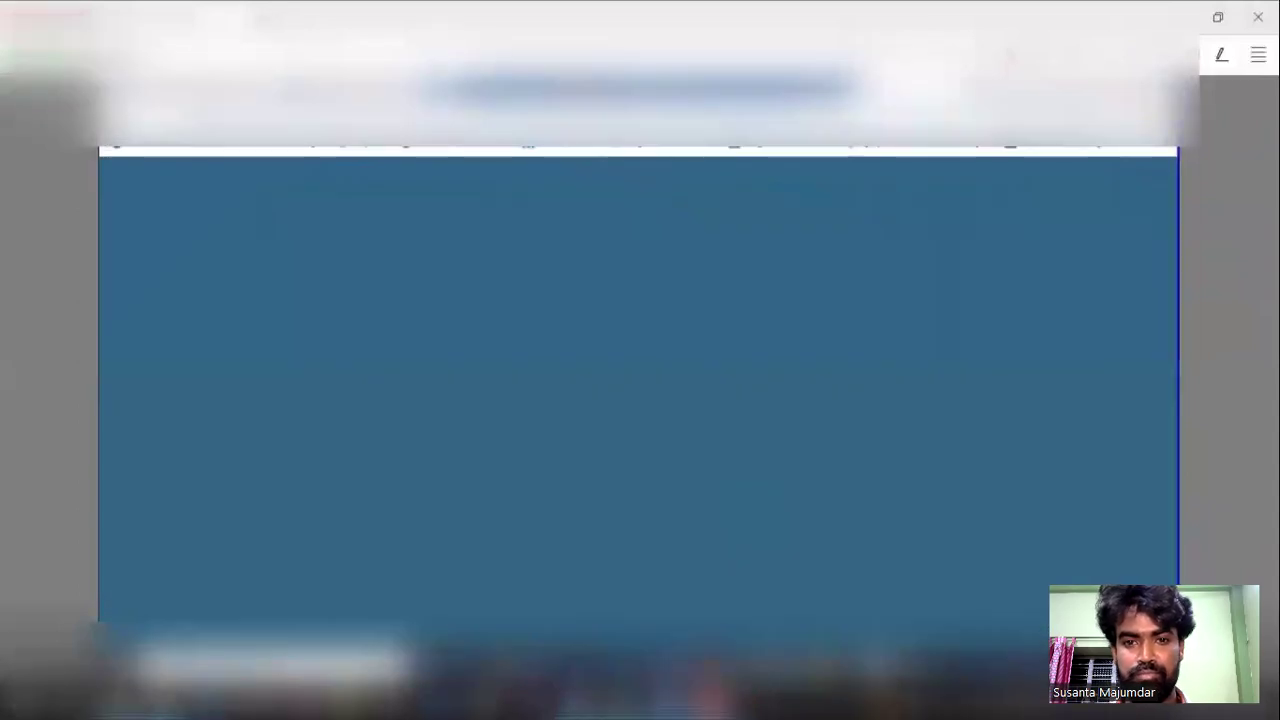
# - Jump playback to the Panorama login and reloaded dashboard near 05:08, then exit full screen
pyautogui.hotkey('ctrl', 't')
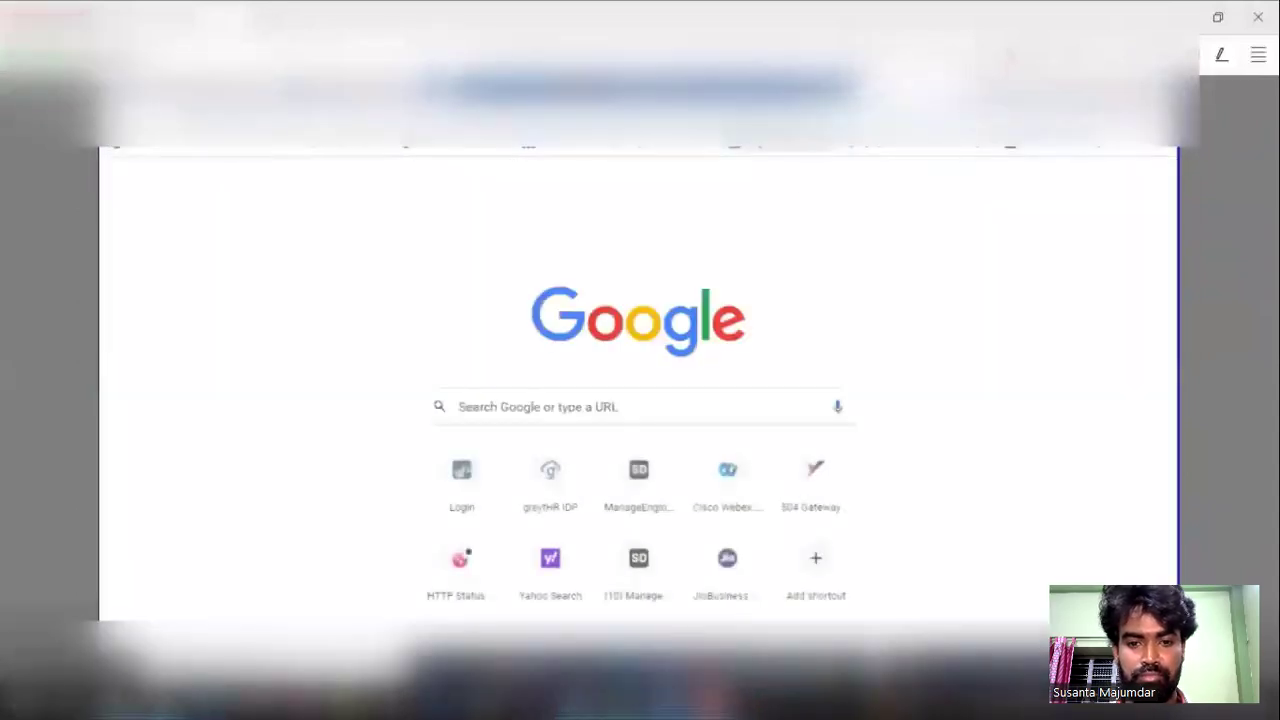
pyautogui.press('Return')
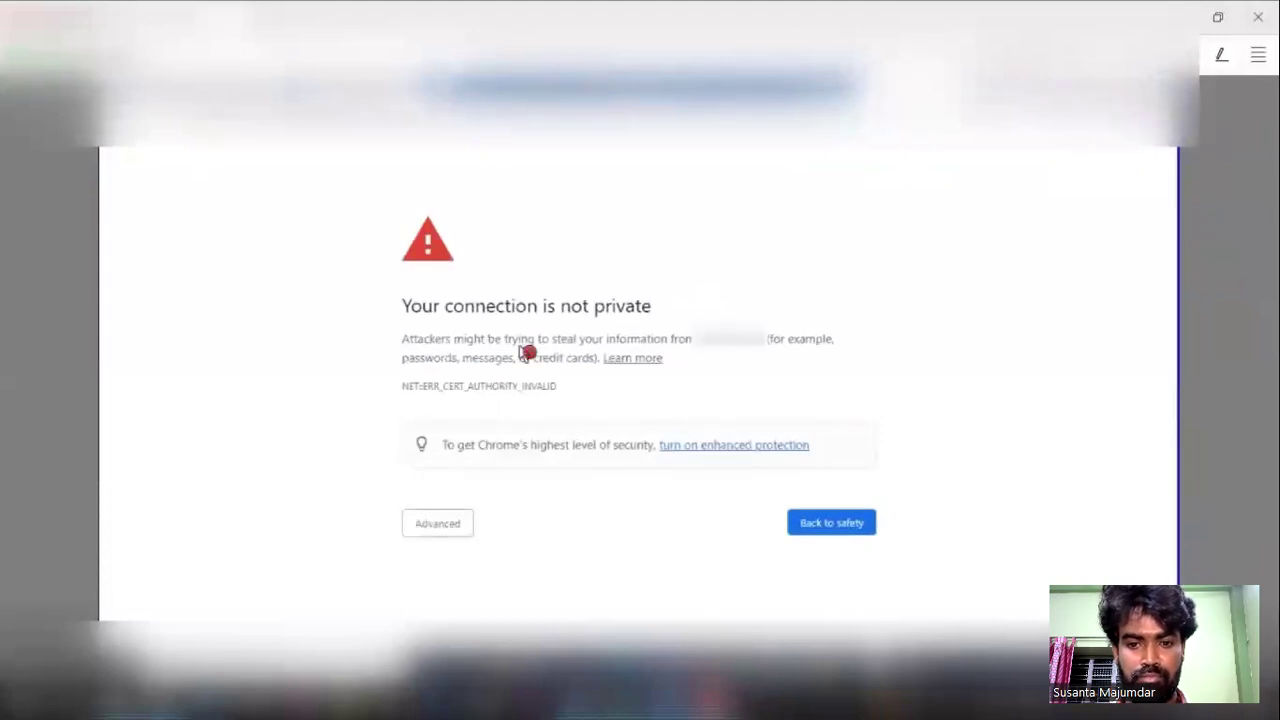
pyautogui.click(437, 524)
pyautogui.scroll(-1, 445, 531)
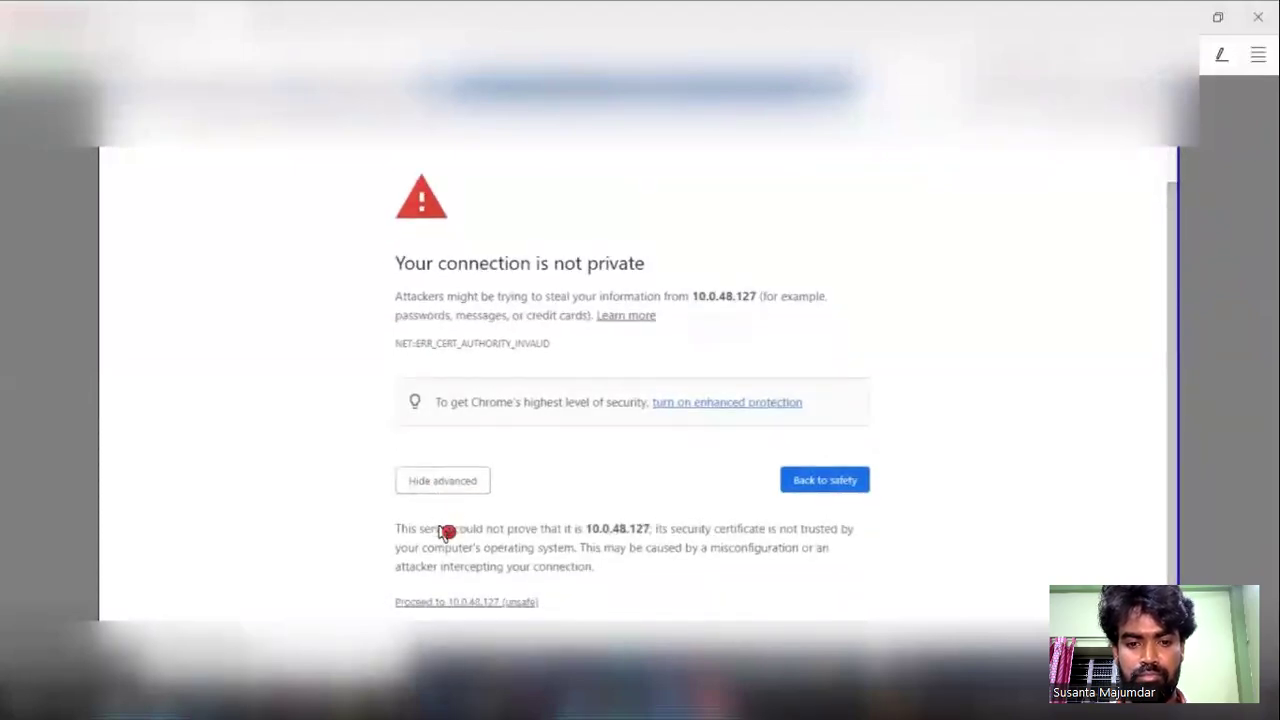
pyautogui.moveTo(1142, 524)
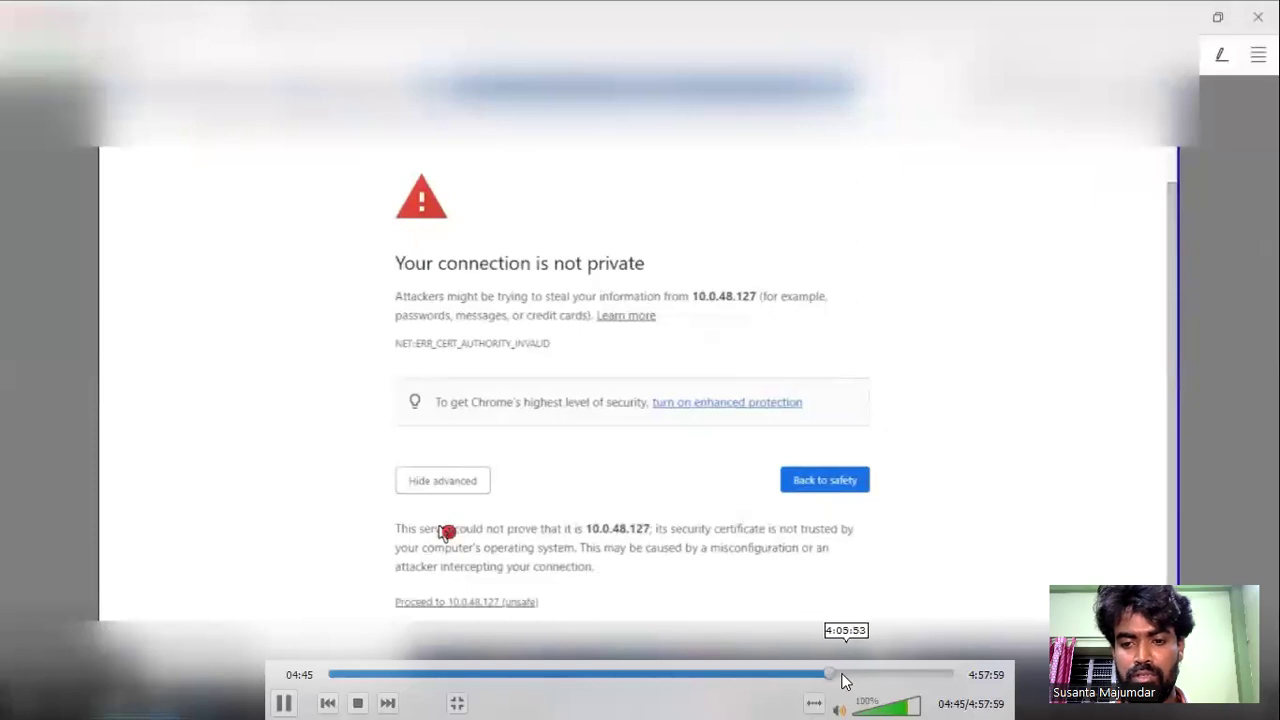
pyautogui.click(845, 674)
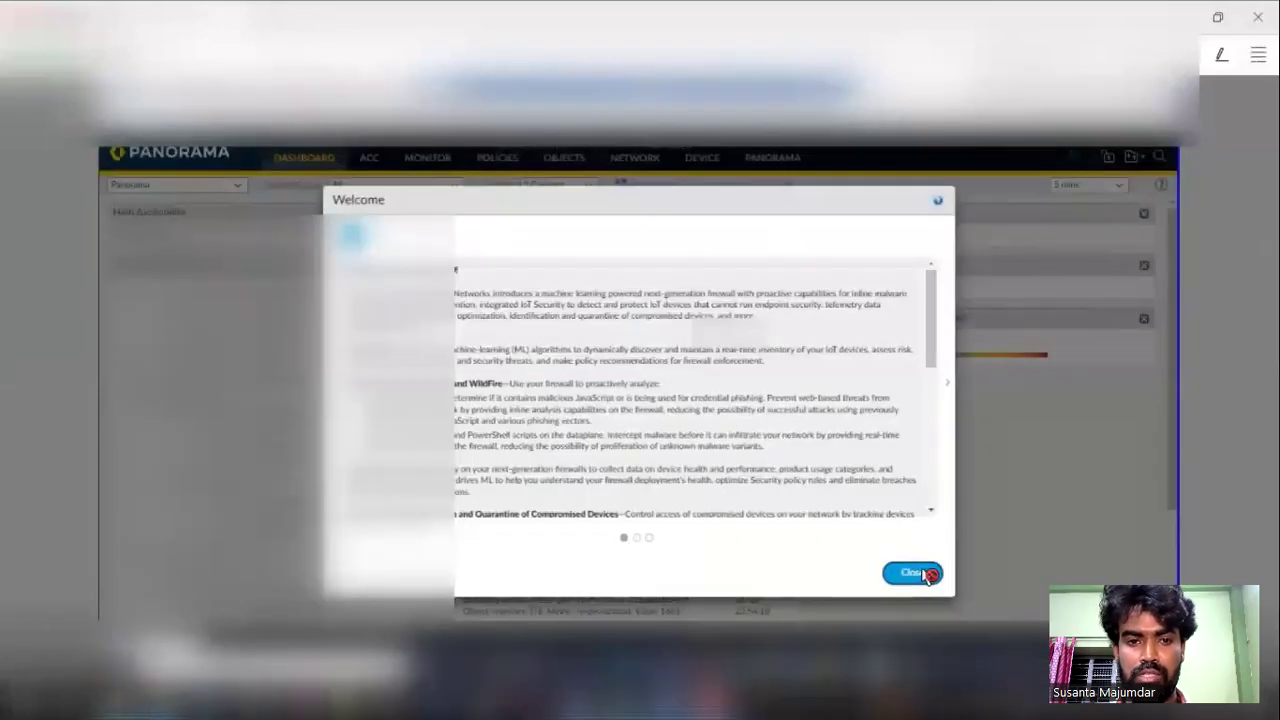
pyautogui.moveTo(210, 255)
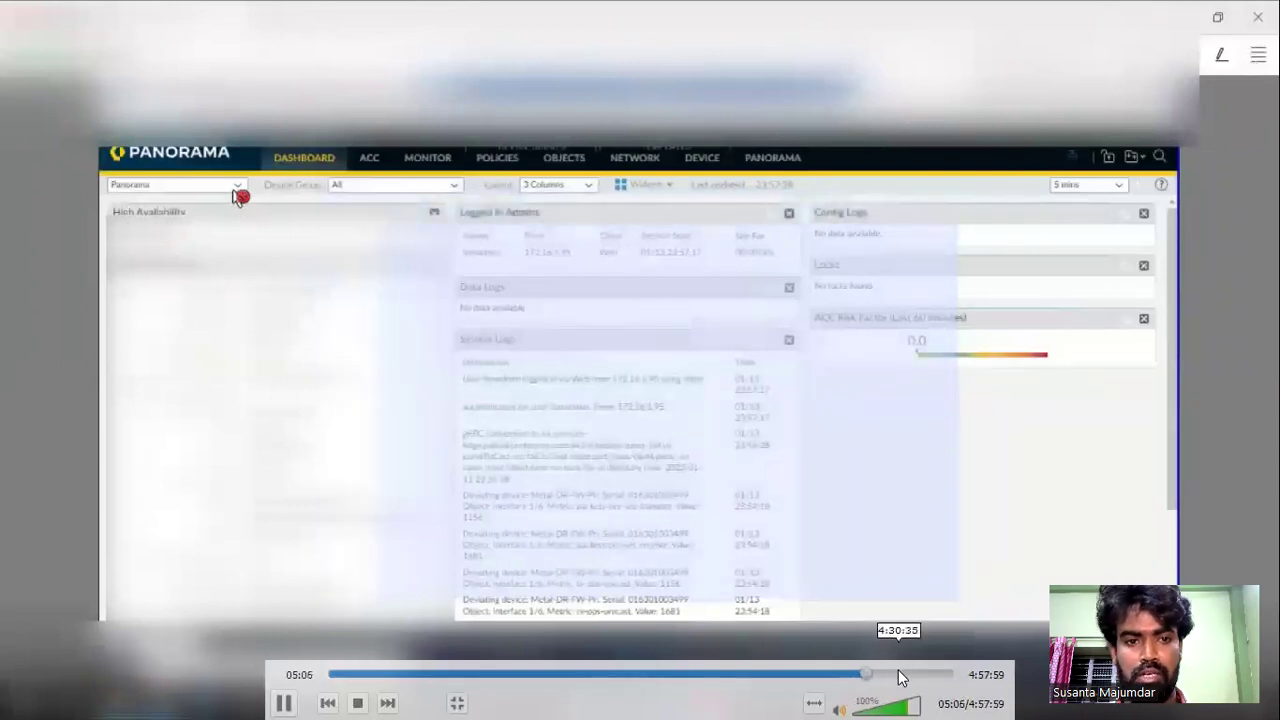
pyautogui.doubleClick(857, 206)
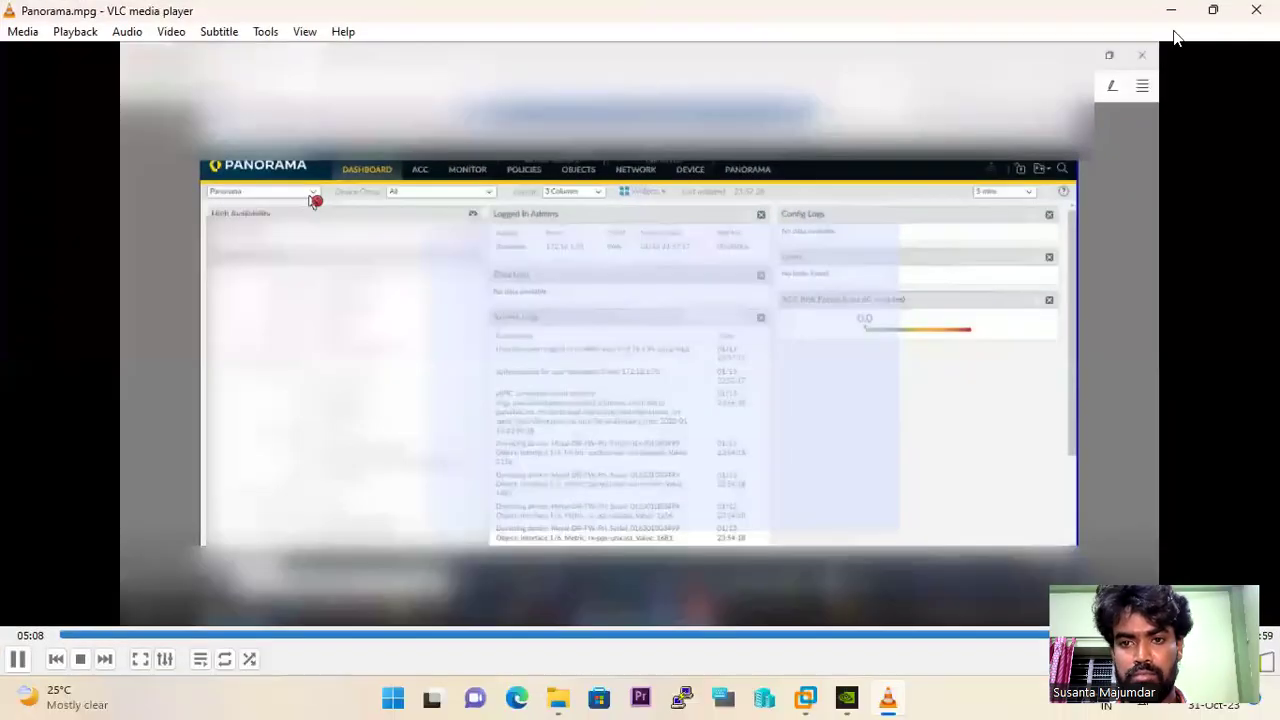
# - Close VLC, minimize File Explorer, return to local Chrome and pick a managed context
pyautogui.click(1256, 10)
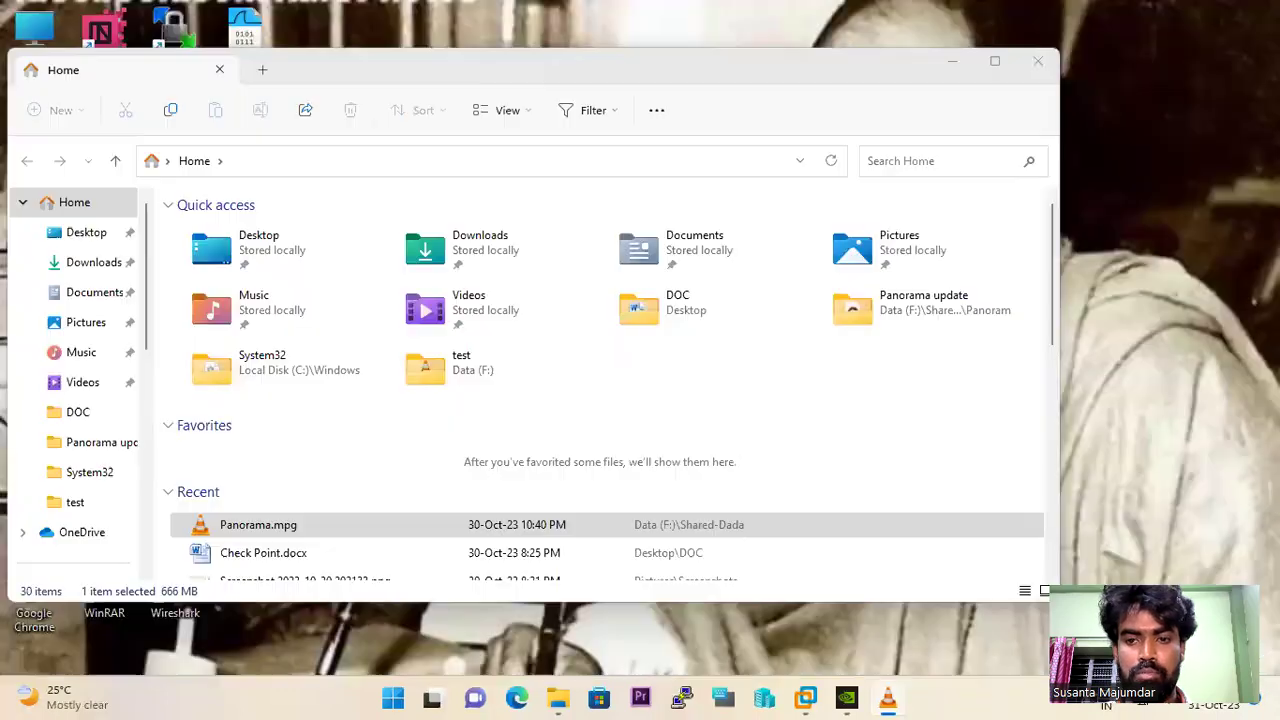
pyautogui.click(950, 58)
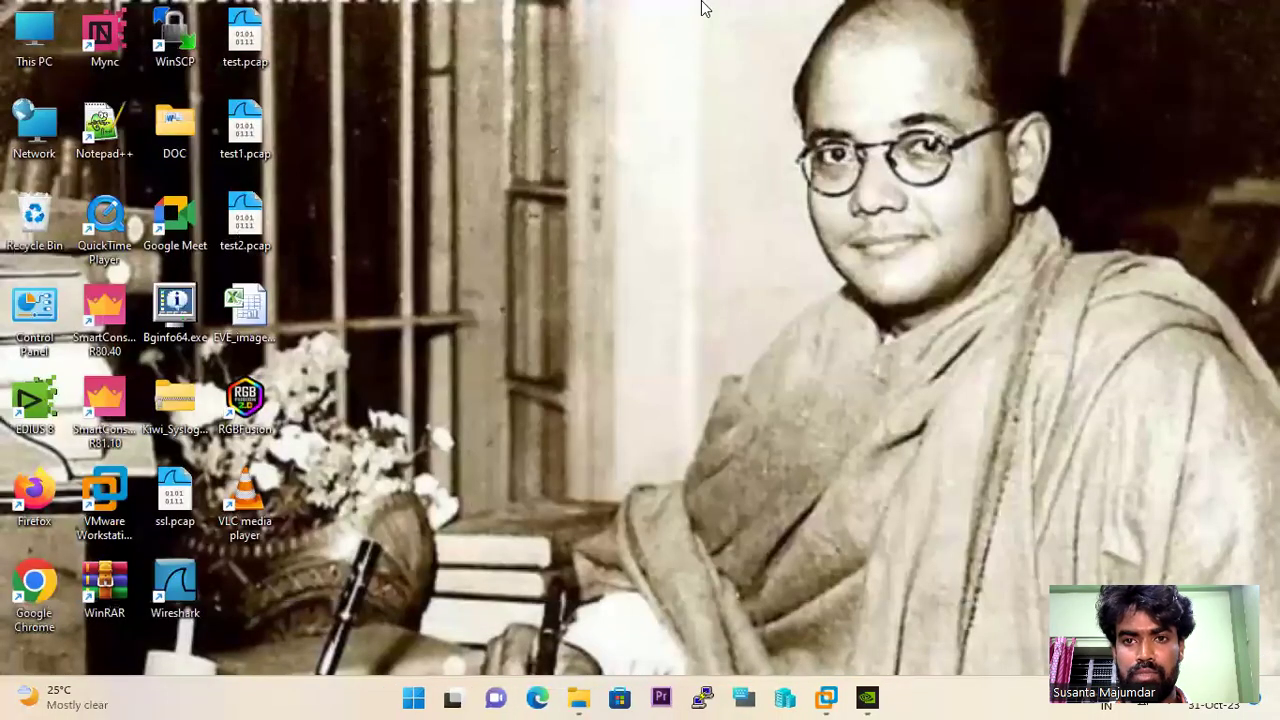
pyautogui.click(822, 12)
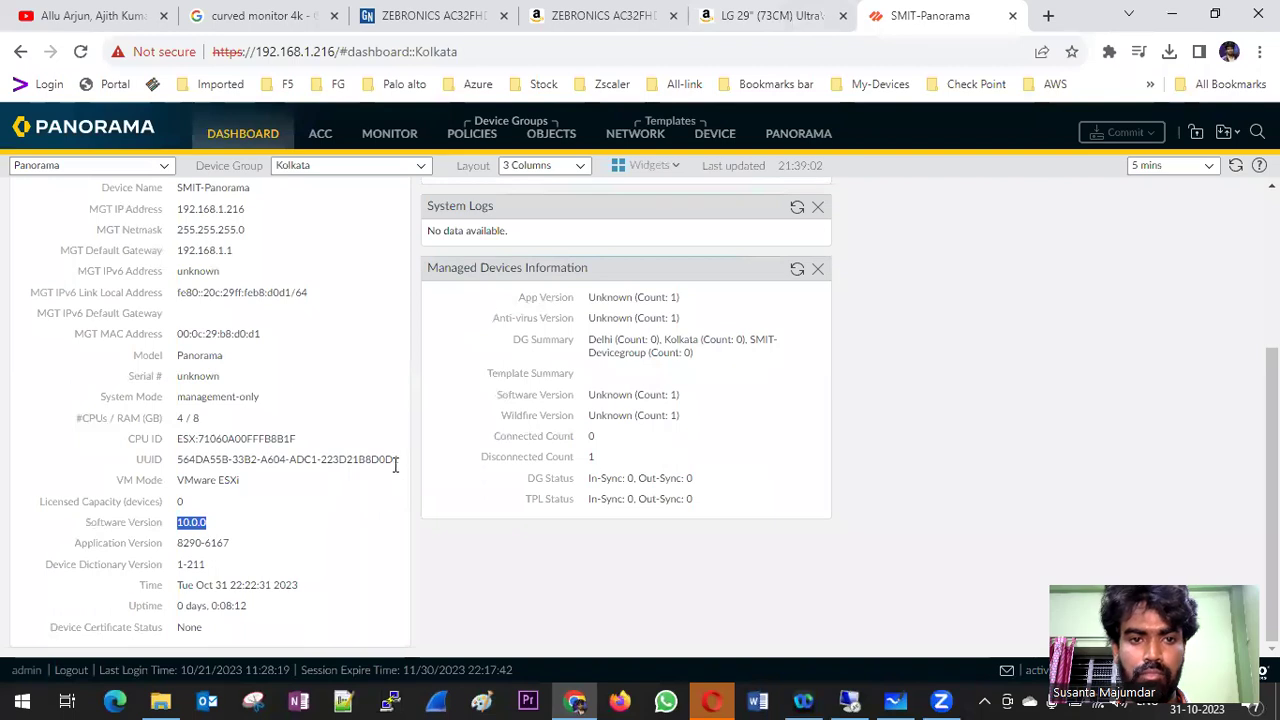
pyautogui.click(166, 168)
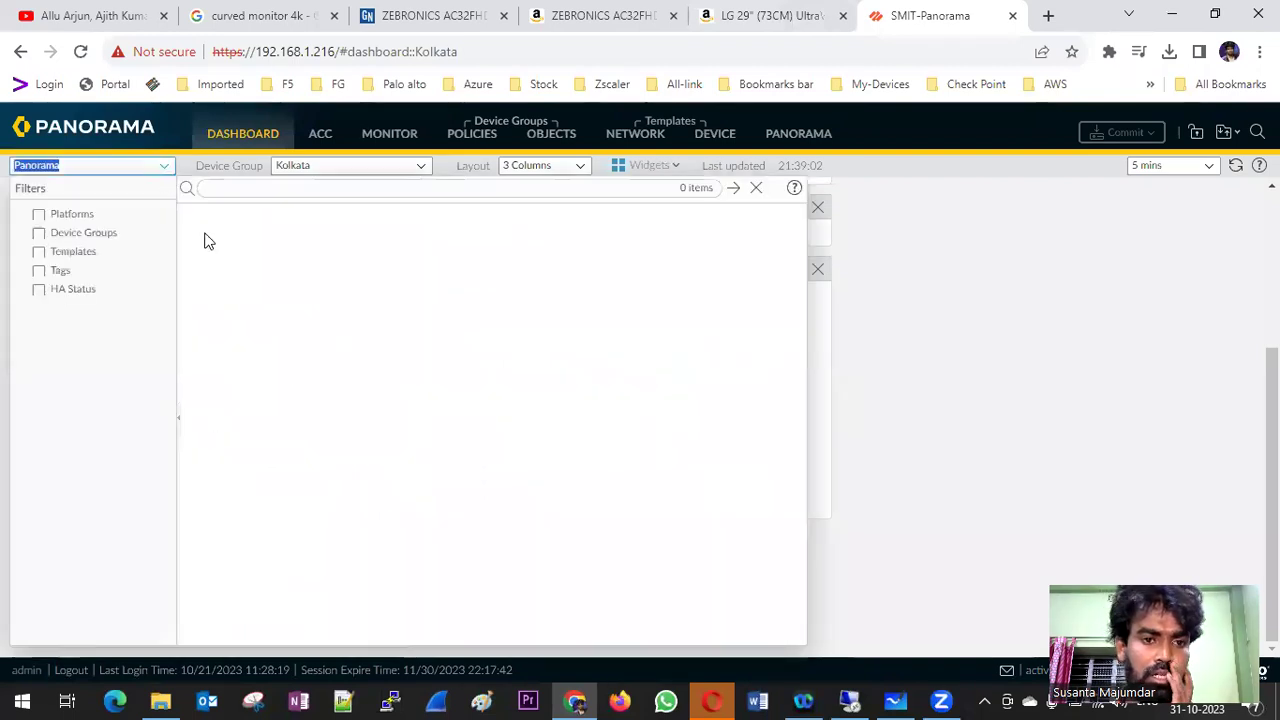
pyautogui.click(474, 223)
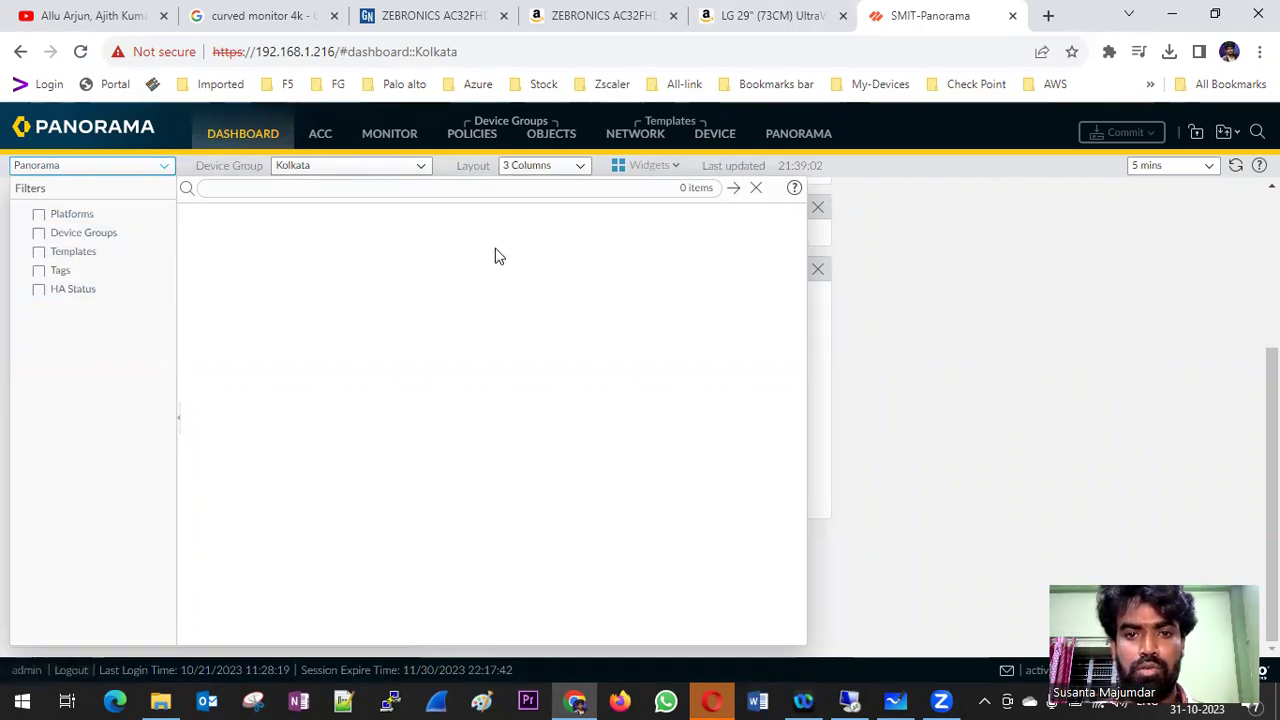
# - Reload the Dashboard, confirm HA shows Panorama Version Match, then open the Software page
pyautogui.click(260, 134)
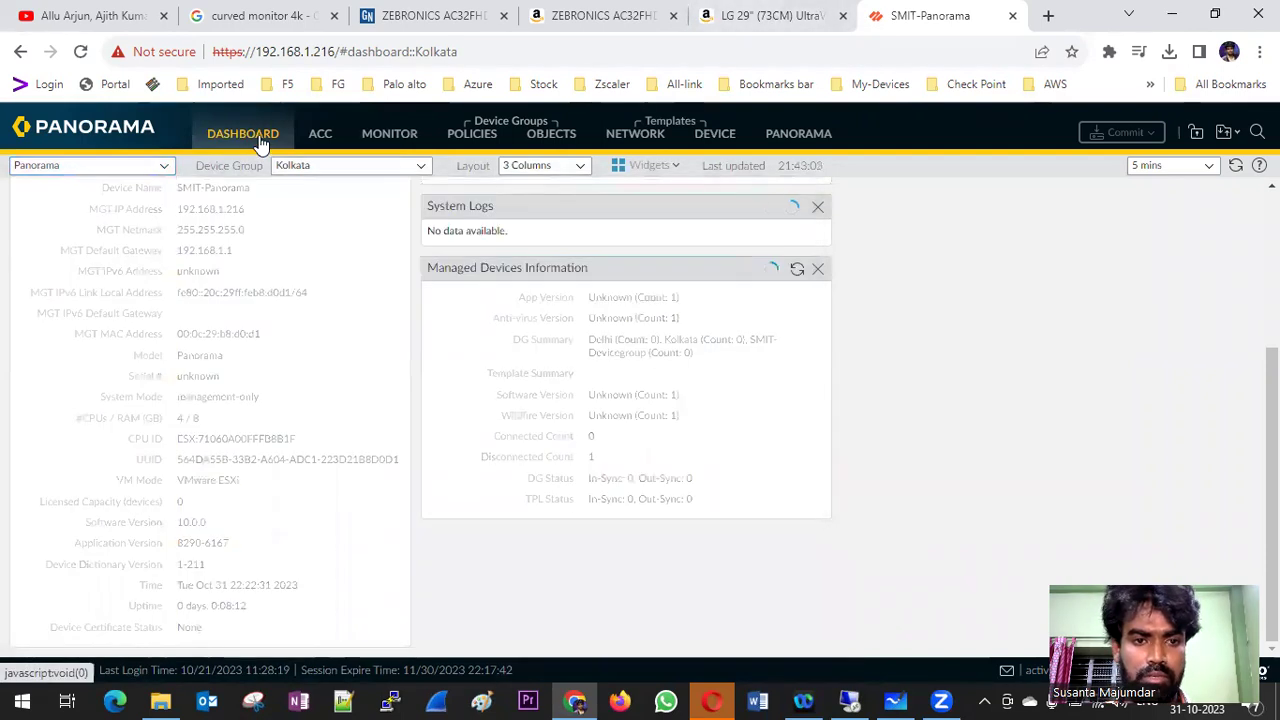
pyautogui.scroll(3, 306, 270)
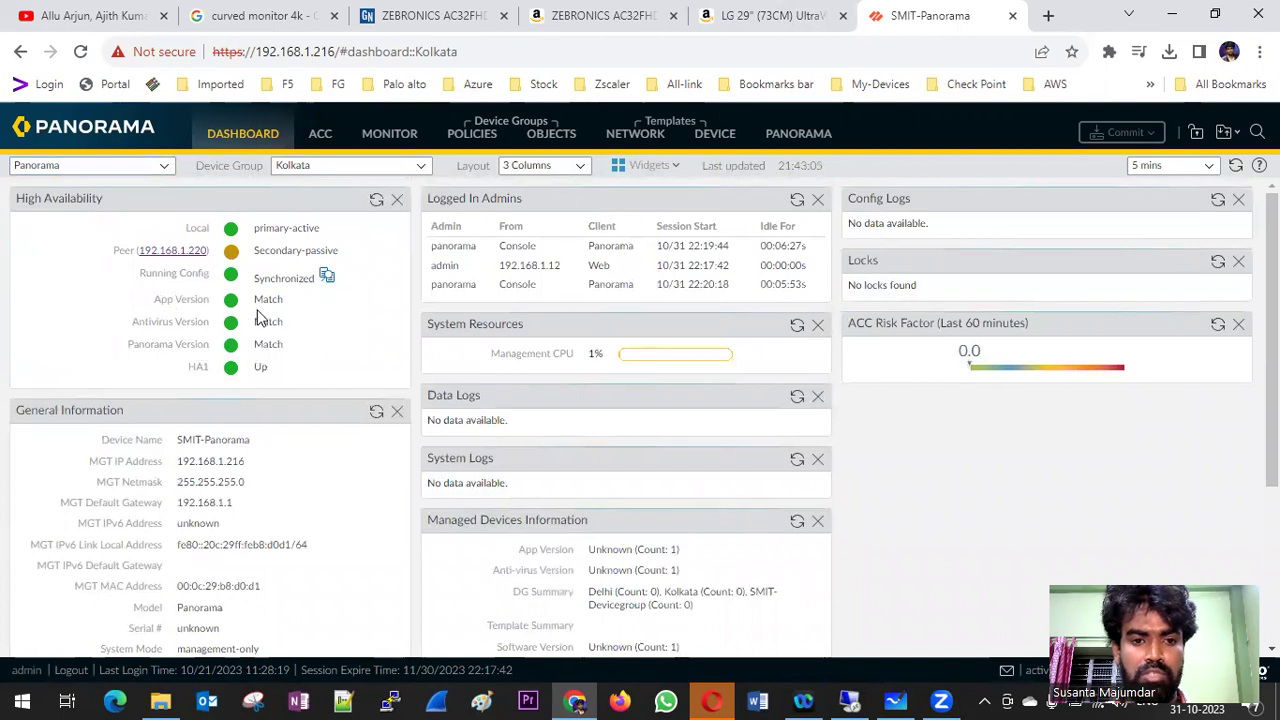
pyautogui.moveTo(134, 322); pyautogui.dragTo(286, 322)
pyautogui.moveTo(128, 344); pyautogui.dragTo(298, 349)
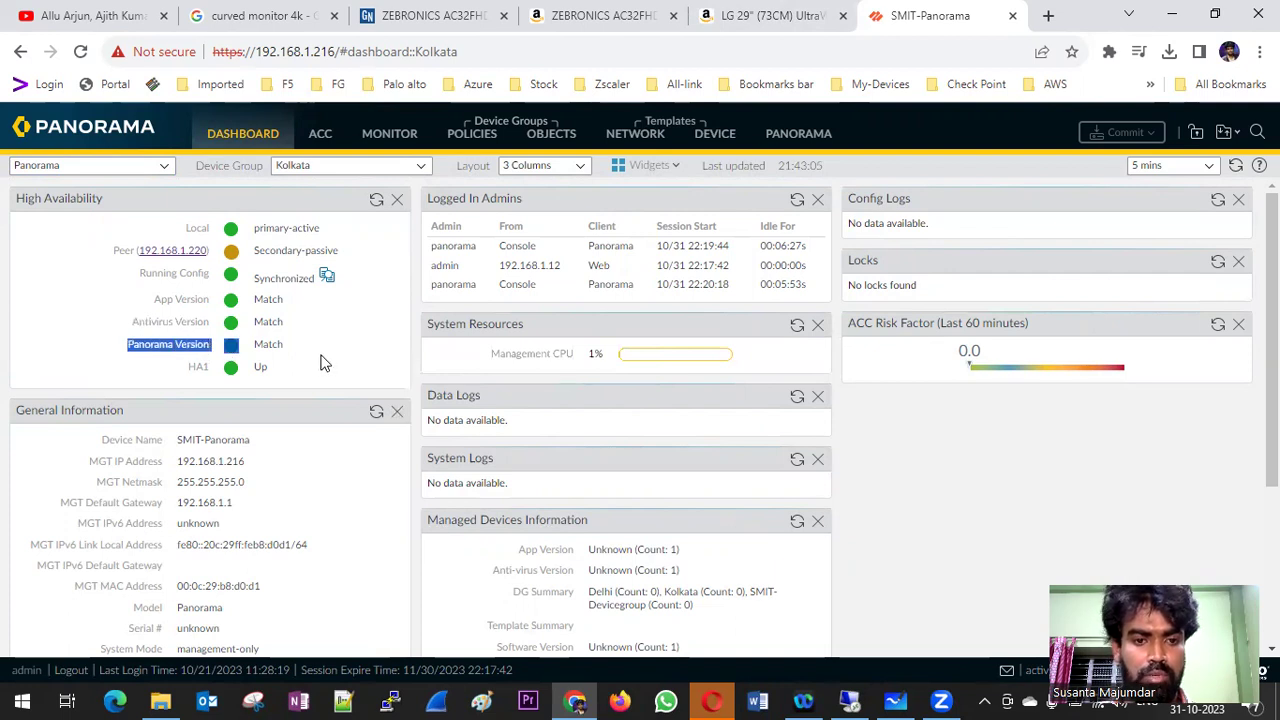
pyautogui.click(281, 346)
pyautogui.doubleClick(280, 345)
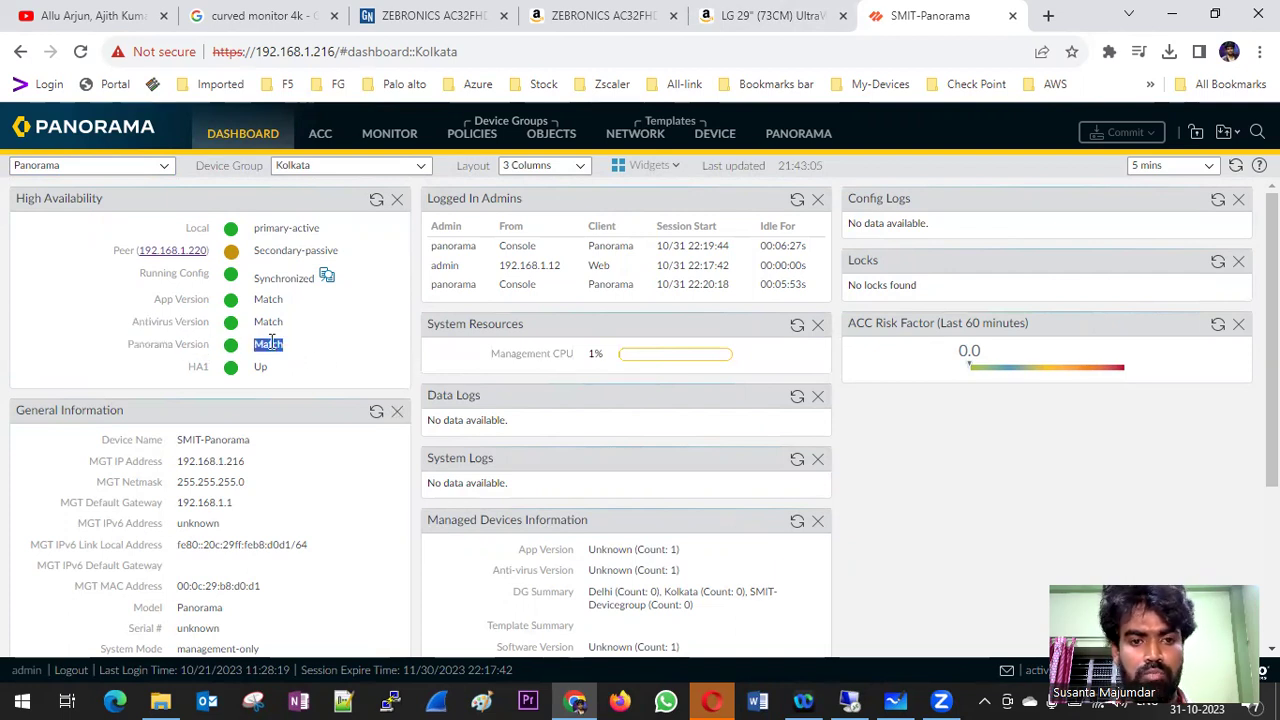
pyautogui.click(778, 133)
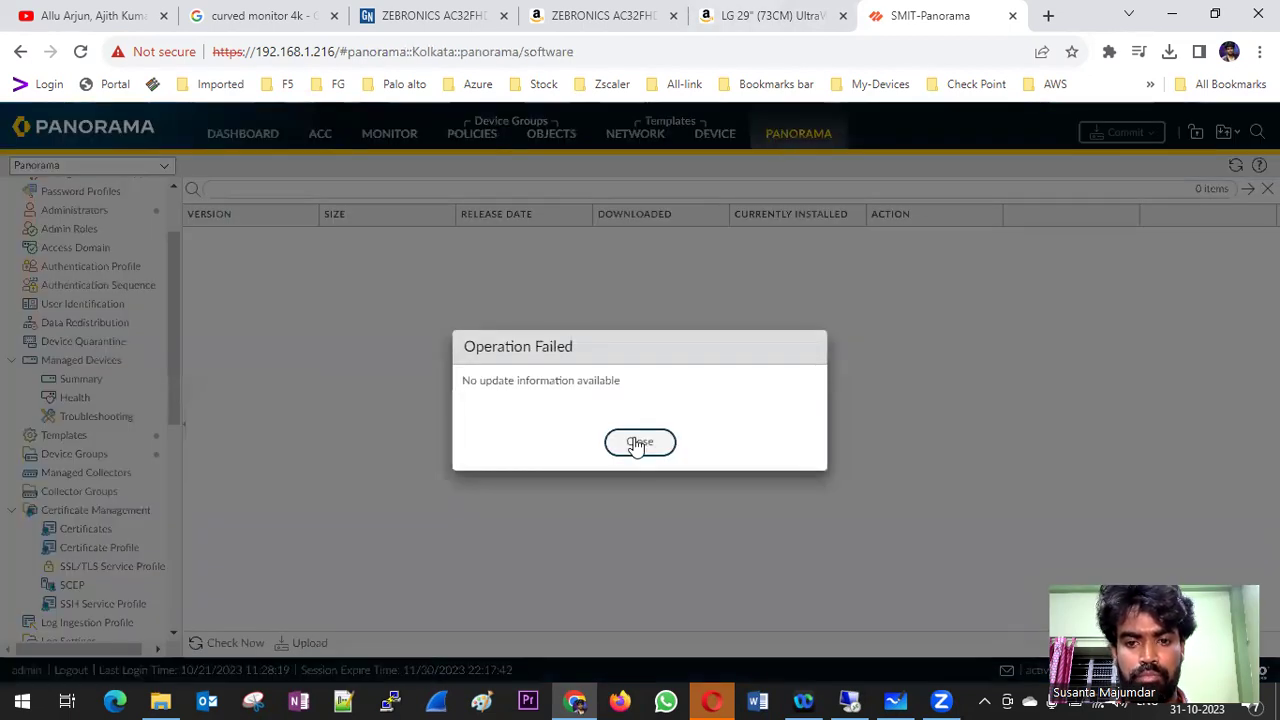
# - Dismiss the update error, review HA settings with peer 192.168.1.220, and return to the Dashboard
pyautogui.click(636, 442)
pyautogui.scroll(3, 121, 311)
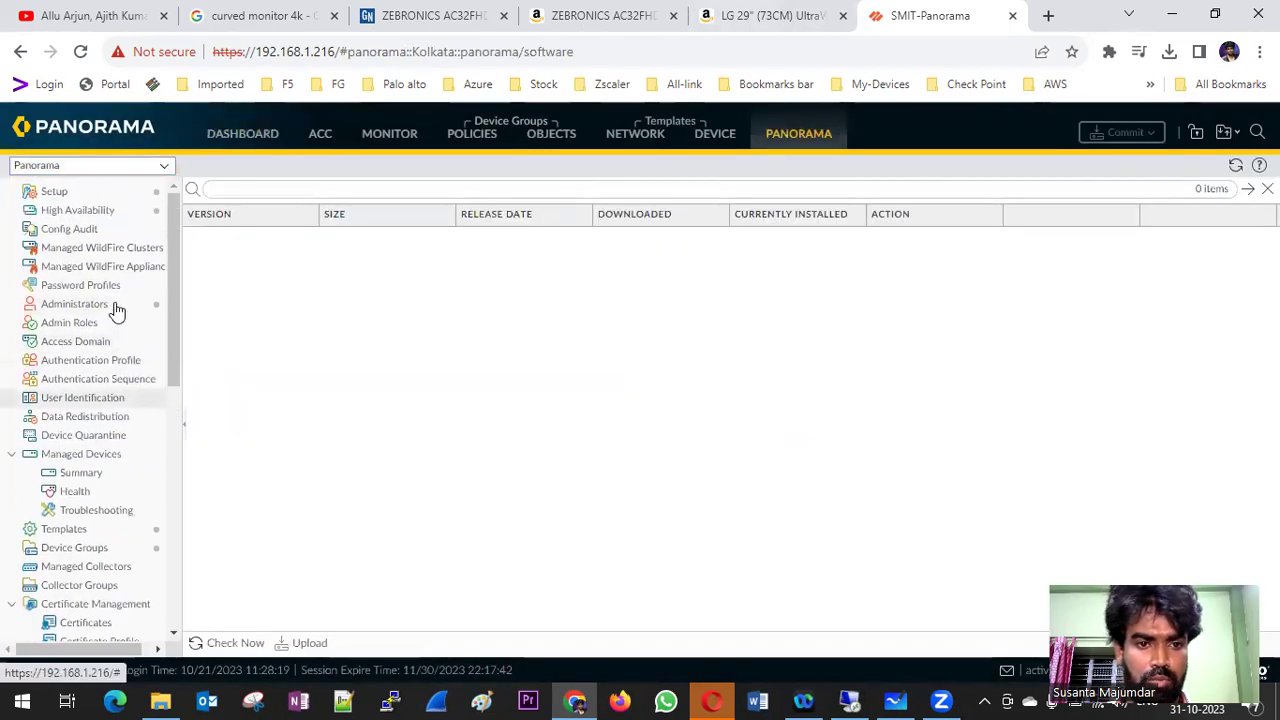
pyautogui.click(76, 212)
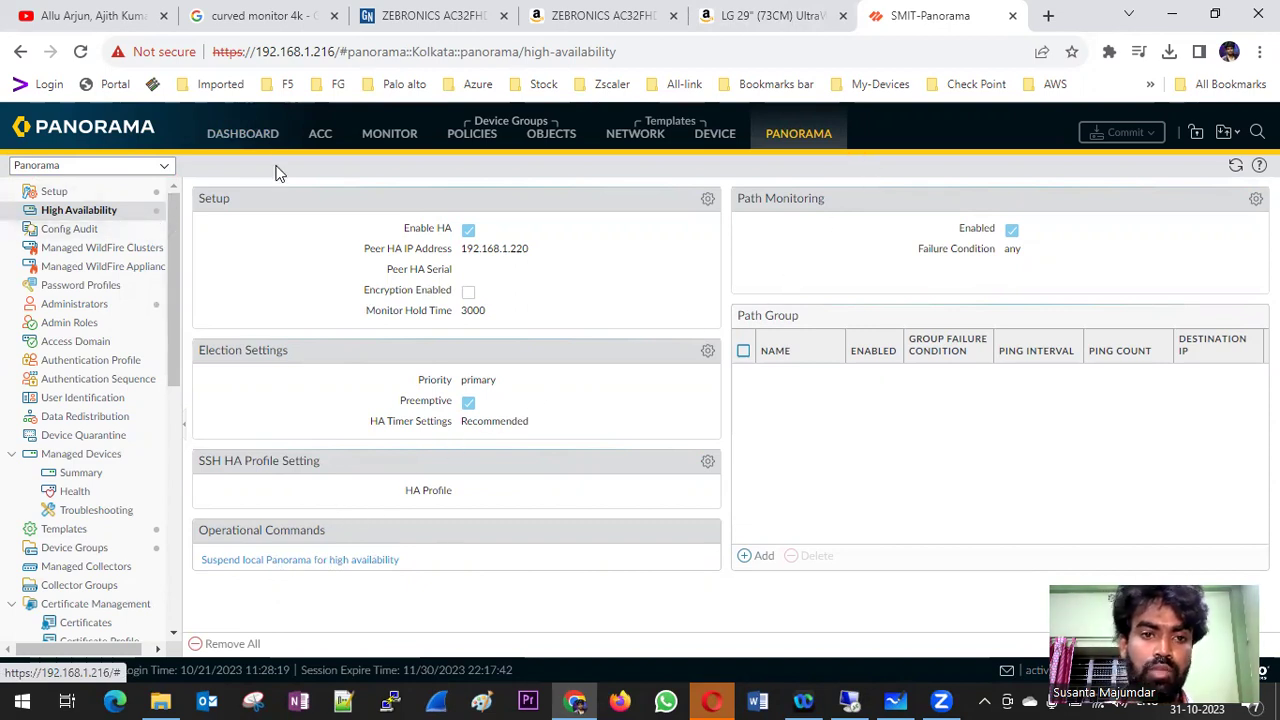
pyautogui.click(248, 134)
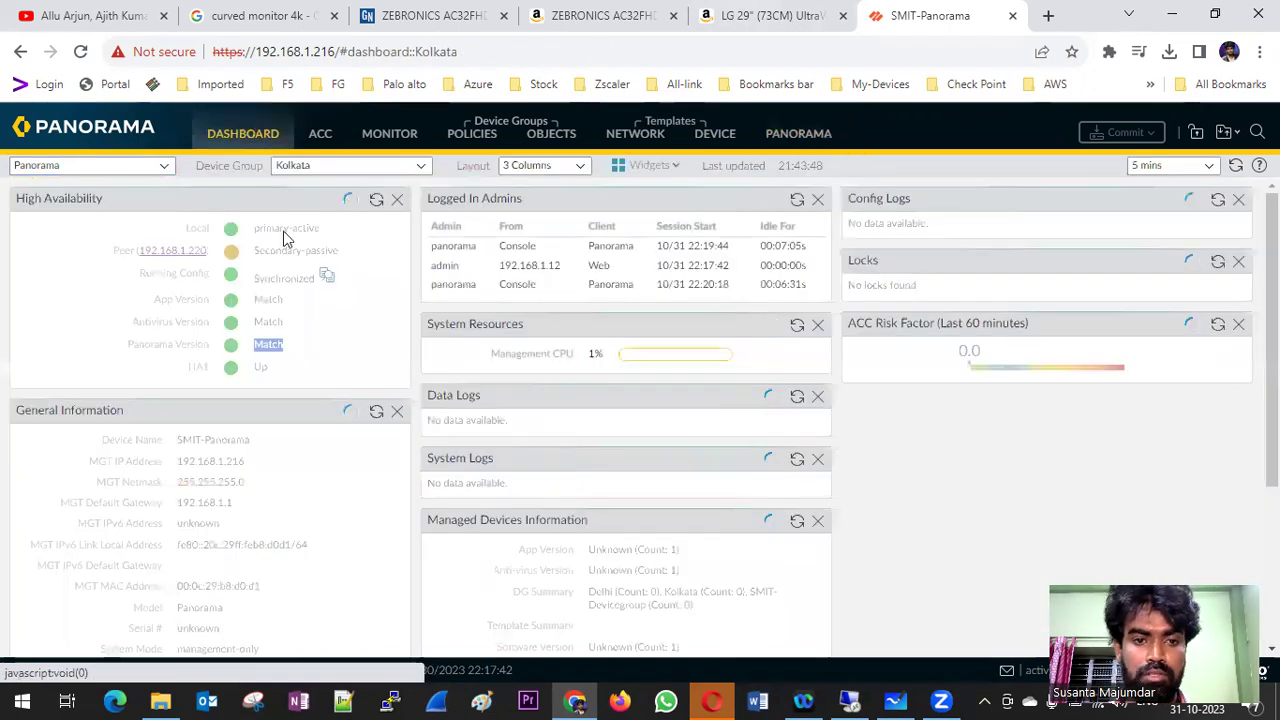
# - Open peer 192.168.1.220 past the certificate warning and log in as admin, accepting the statement
pyautogui.click(186, 251)
pyautogui.click(431, 550)
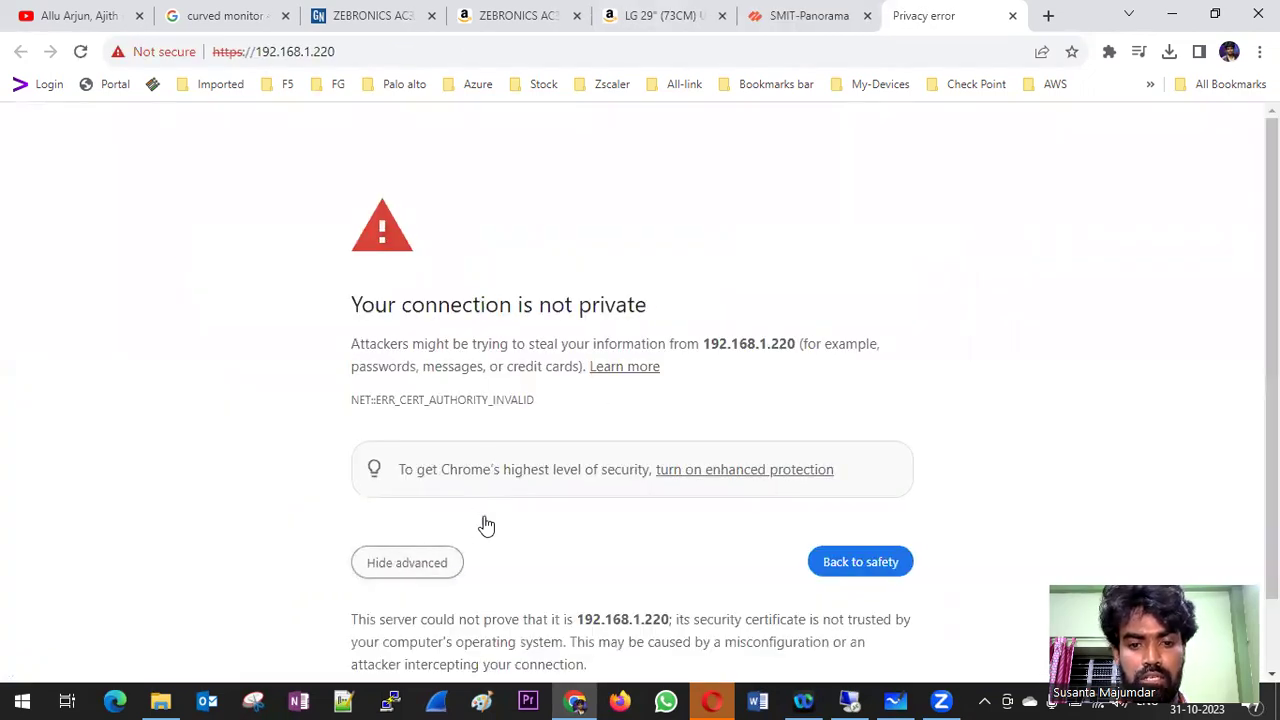
pyautogui.scroll(-1, 575, 538)
pyautogui.click(469, 612)
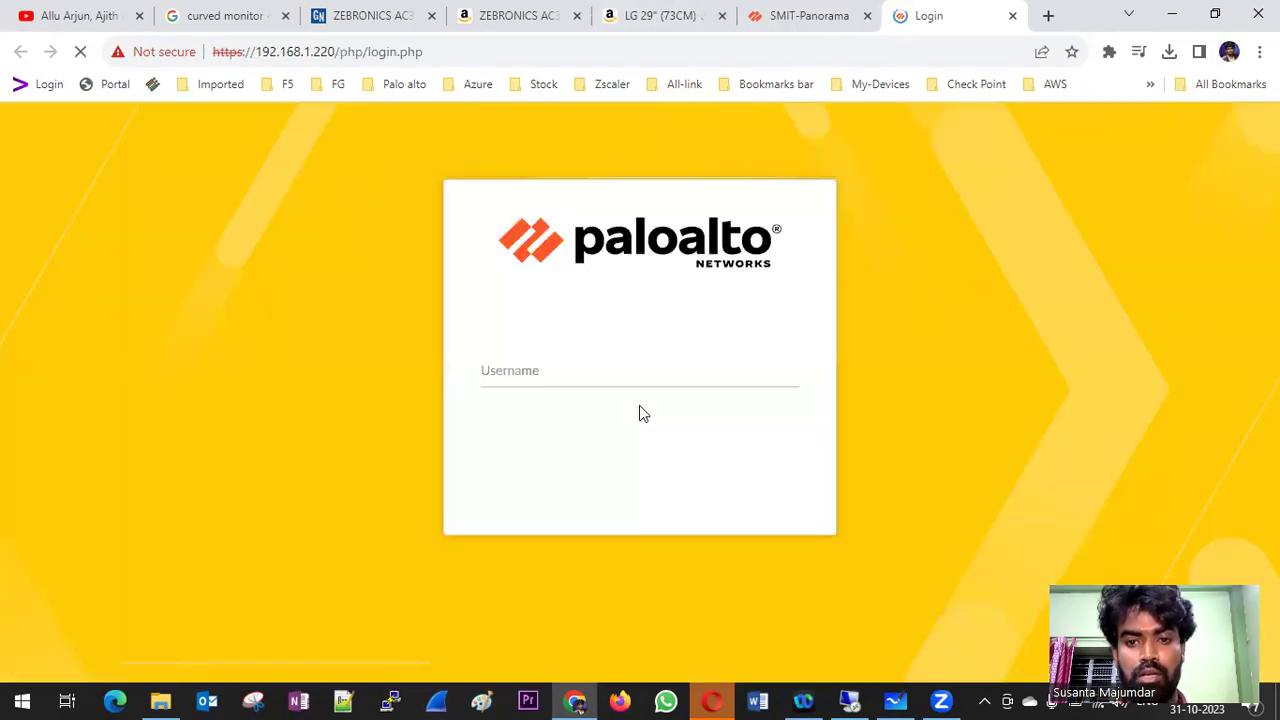
pyautogui.write('admin')
pyautogui.press('Tab')
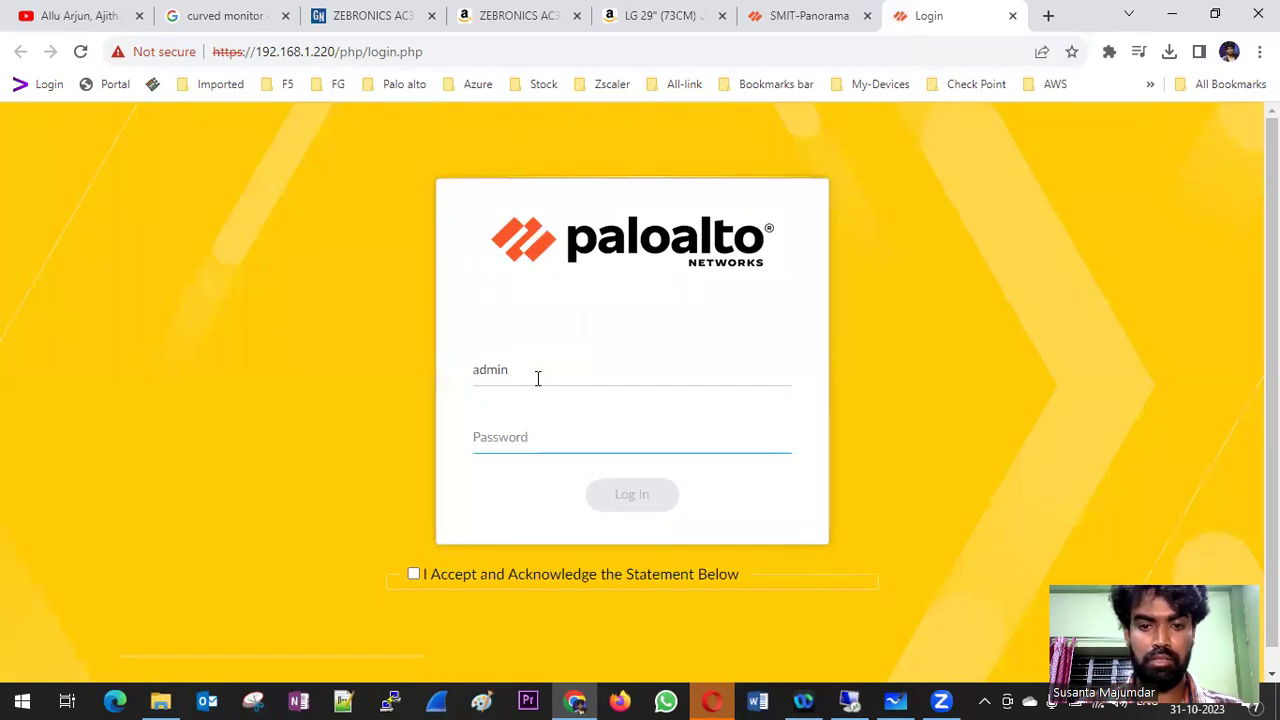
pyautogui.write('•••••••••')
pyautogui.press('Tab')
pyautogui.press('space')
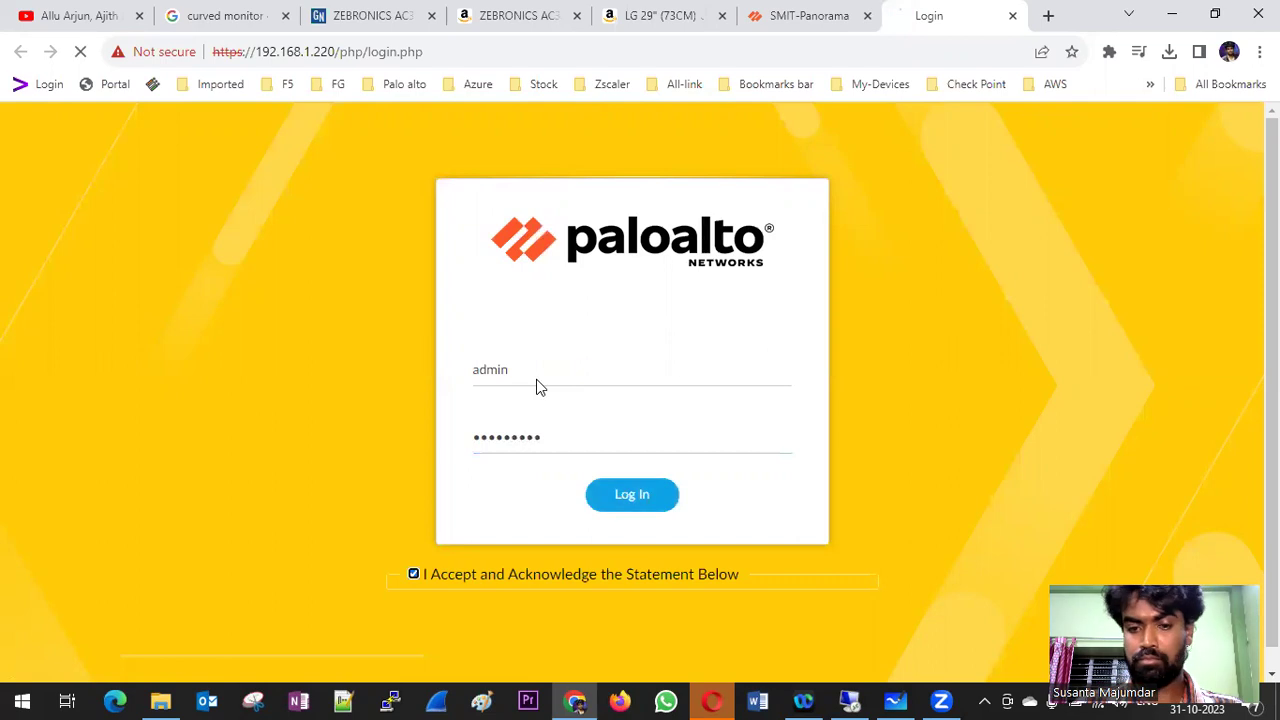
pyautogui.click(618, 500)
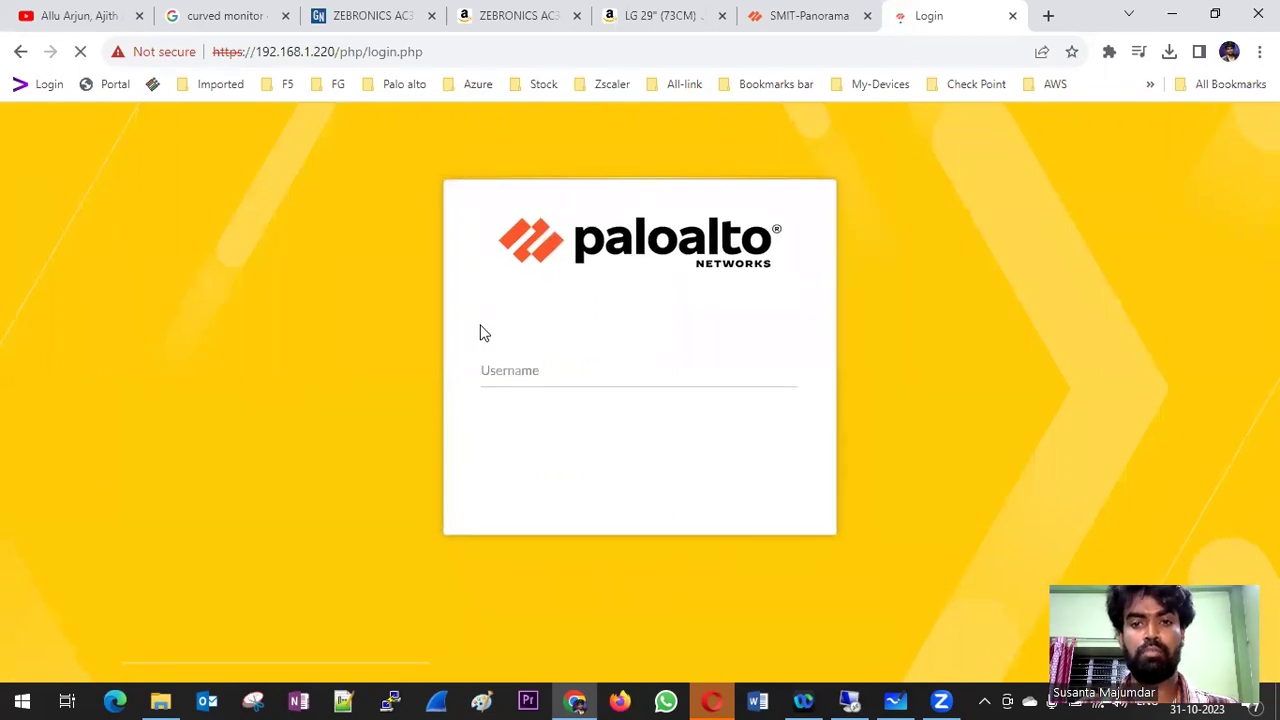
# - On the peer tab, dismiss the welcome, choose manual licensing, close the notice, and minimize Chrome
pyautogui.click(815, 12)
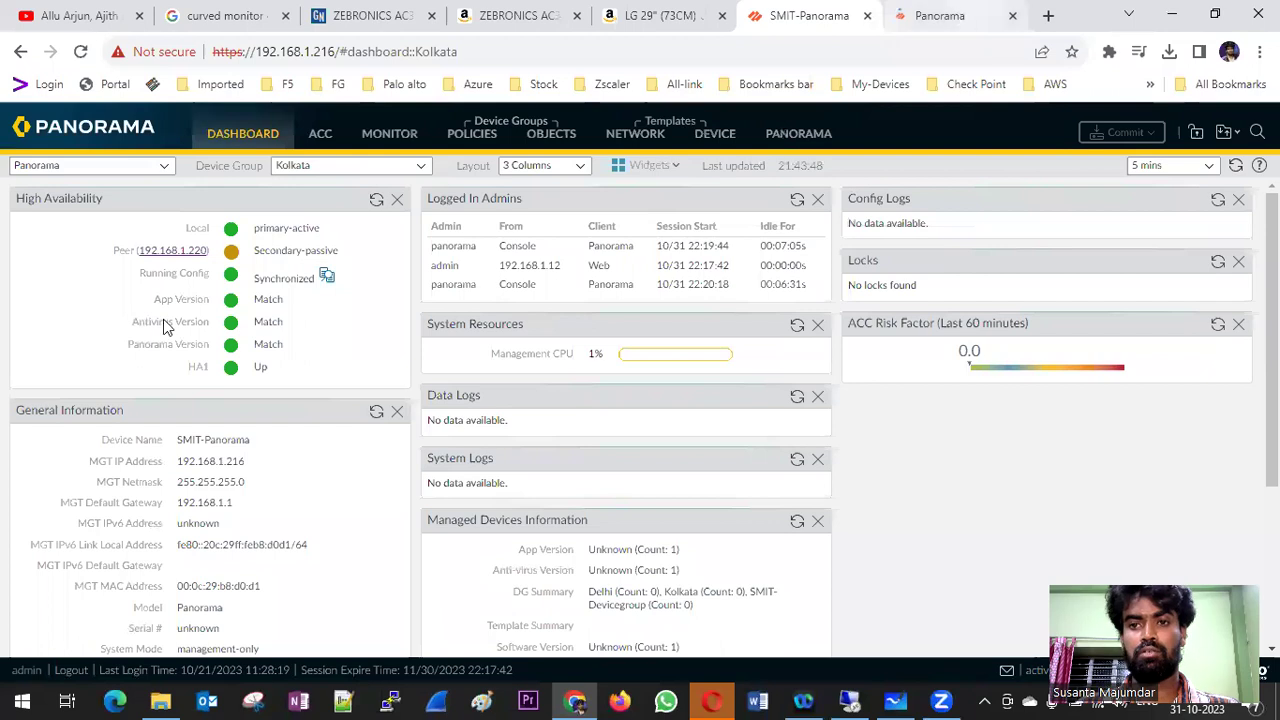
pyautogui.hotkey('ctrl', 'Tab')
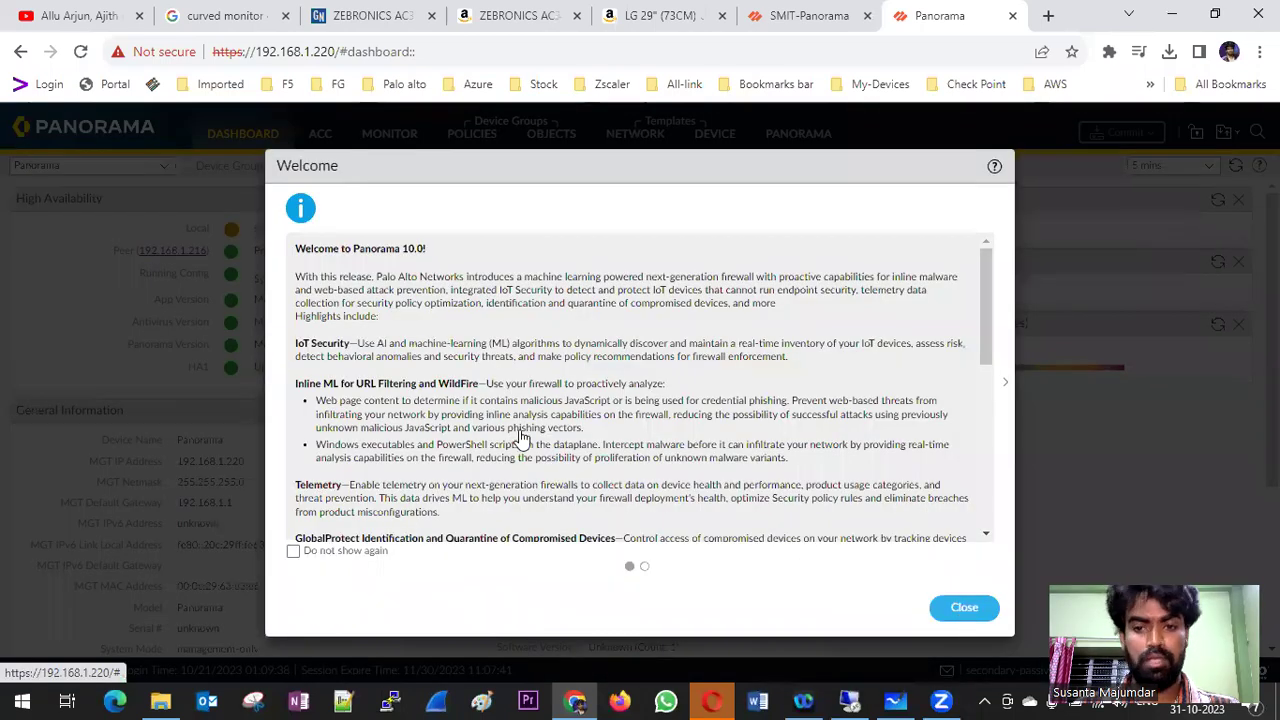
pyautogui.press('Escape')
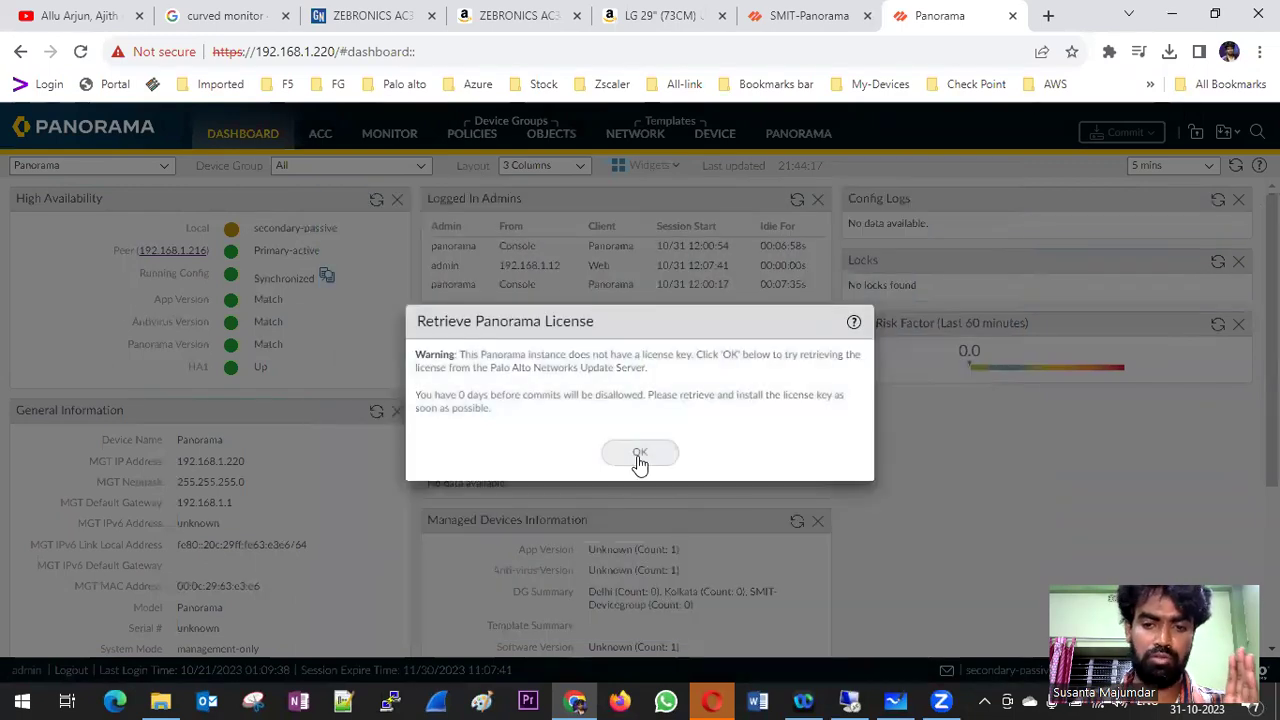
pyautogui.click(639, 458)
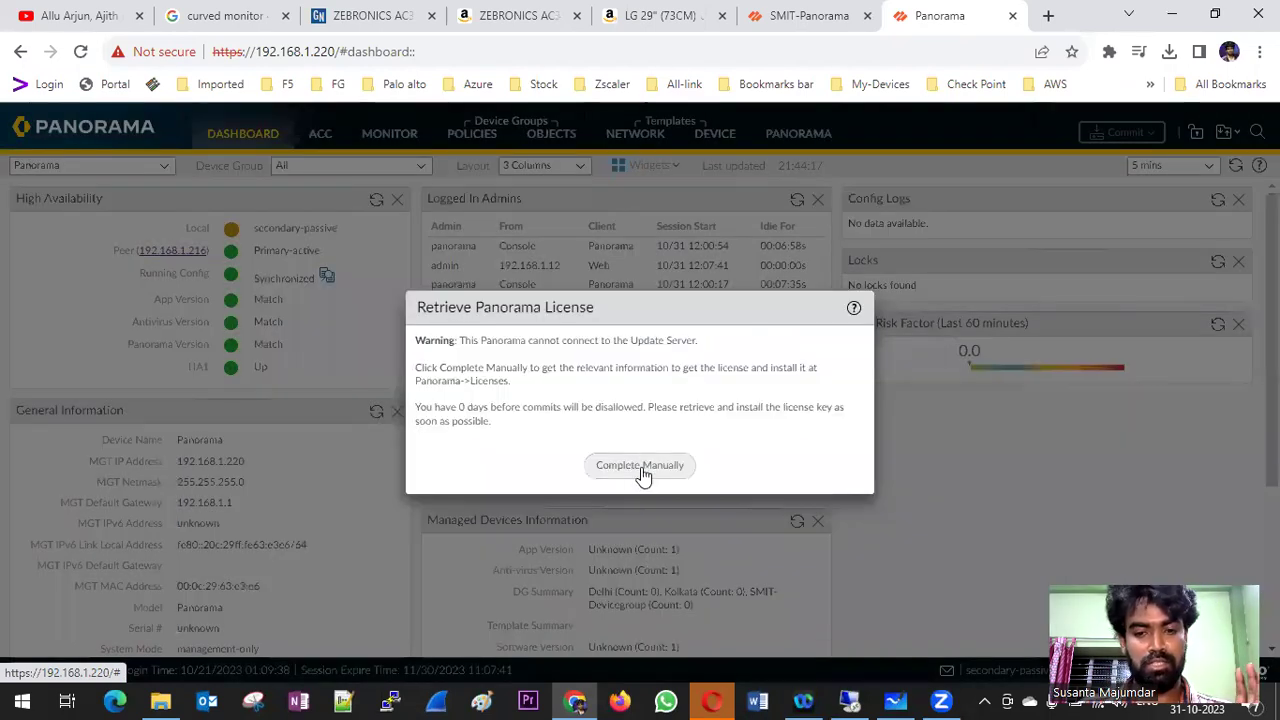
pyautogui.click(640, 467)
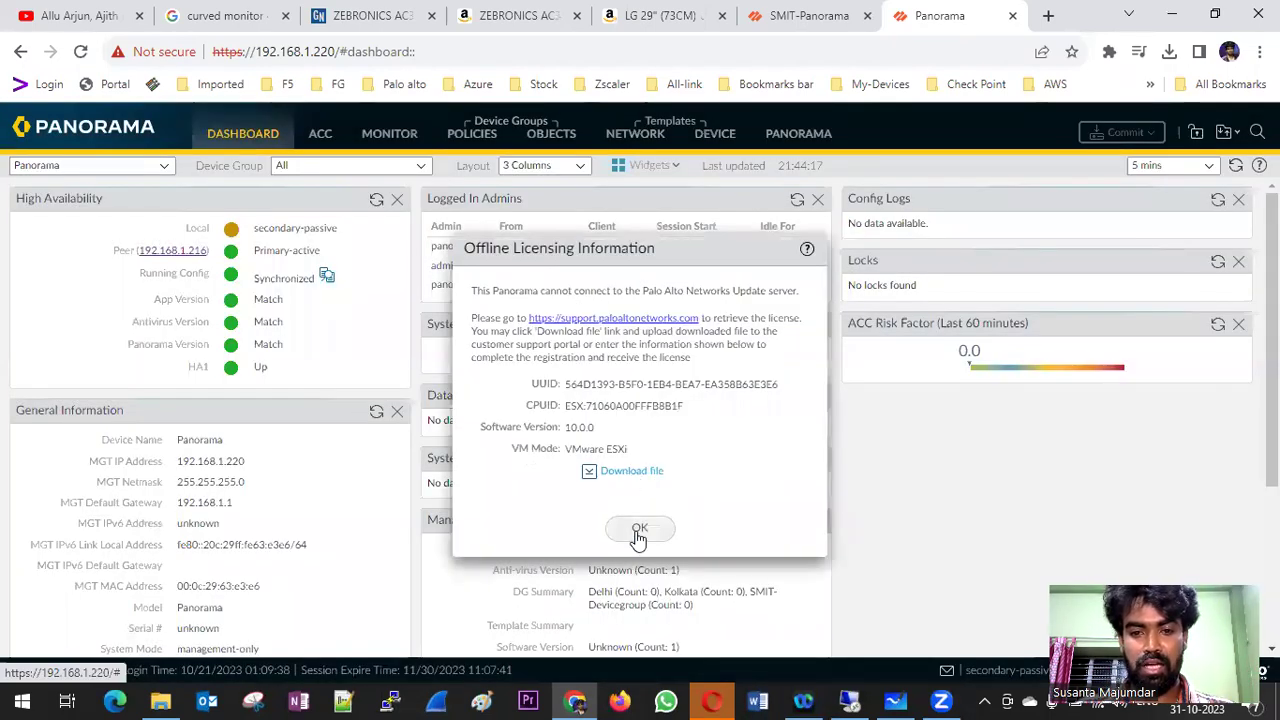
pyautogui.click(638, 528)
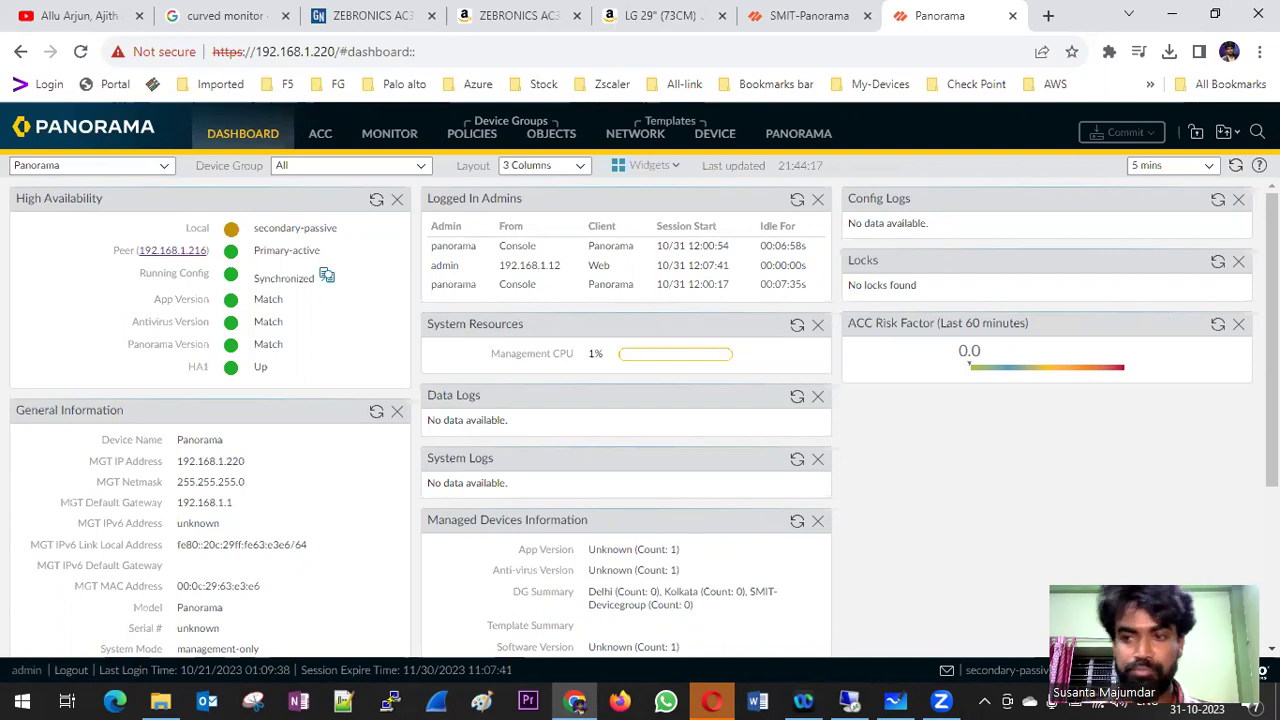
pyautogui.click(1171, 14)
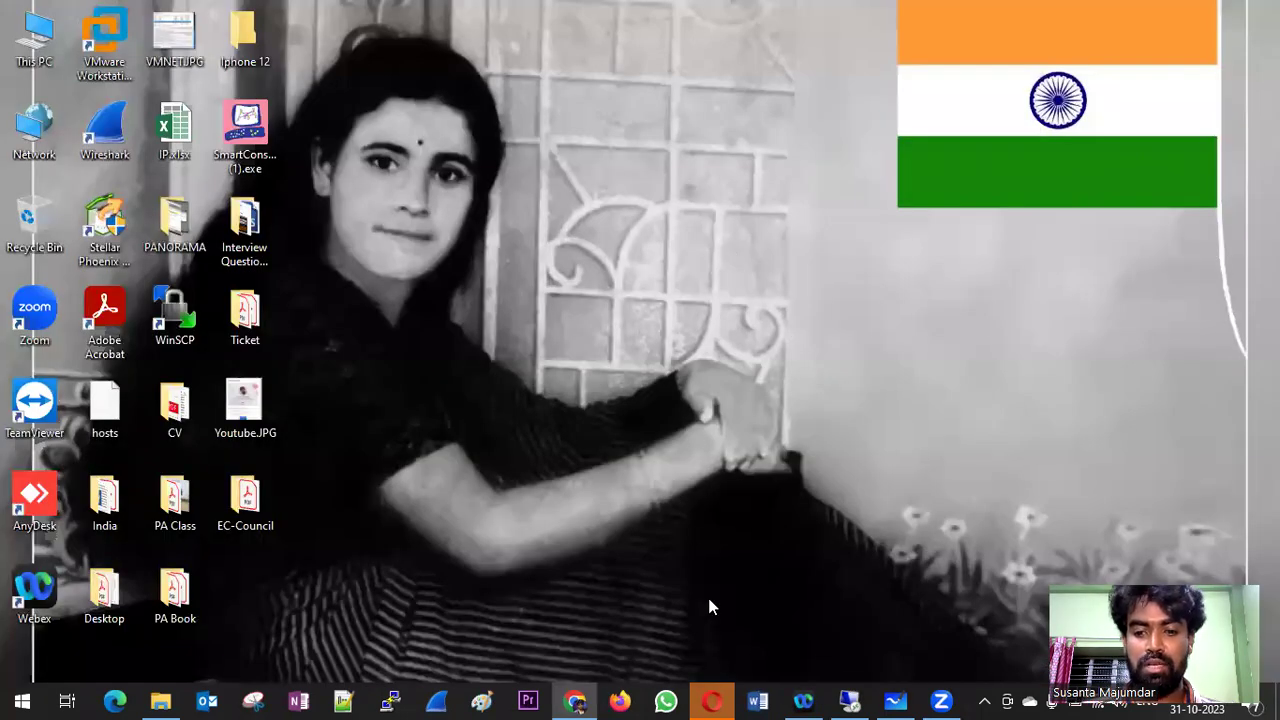
# - In Whiteboard, draw crossing lines over the boxes and a new bracket-and-arrow shape below
pyautogui.click(897, 700)
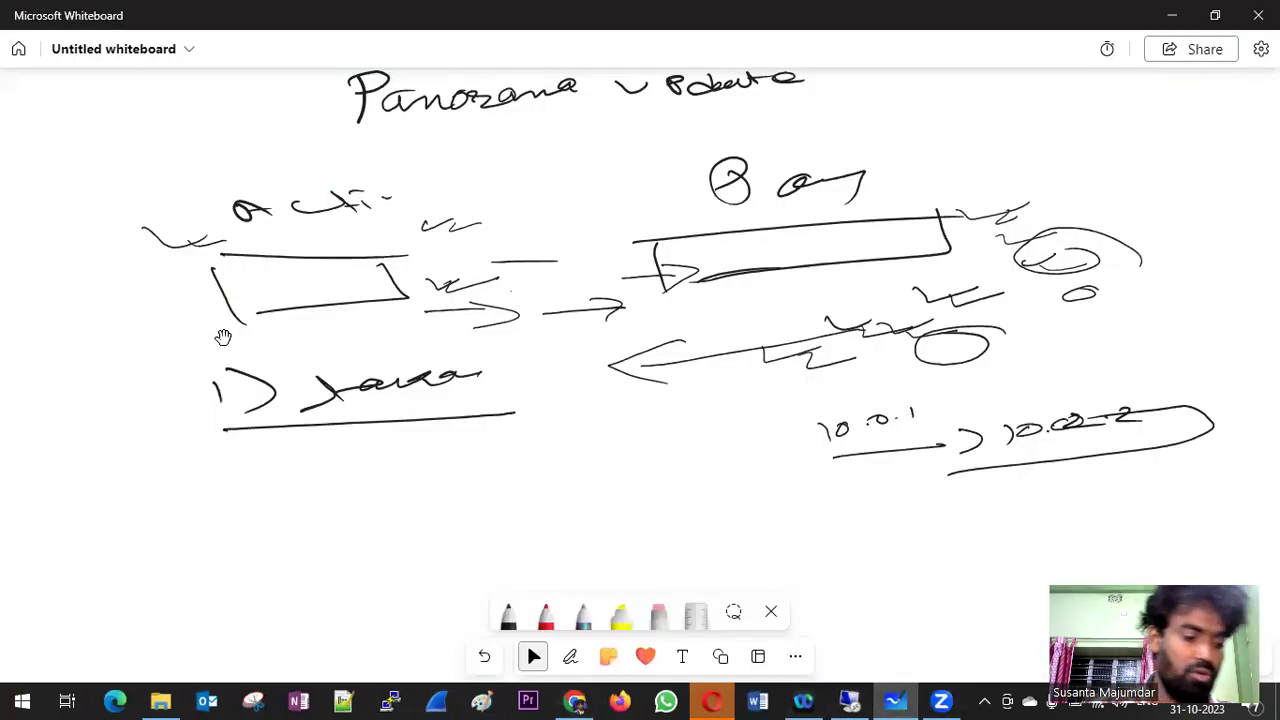
pyautogui.moveTo(340, 275); pyautogui.dragTo(474, 393)
pyautogui.moveTo(790, 268); pyautogui.dragTo(555, 368)
pyautogui.moveTo(290, 507); pyautogui.dragTo(366, 505)
pyautogui.moveTo(289, 508)
pyautogui.mouseDown()
pyautogui.moveTo(285, 552)
pyautogui.moveTo(256, 546)
pyautogui.mouseUp()
pyautogui.moveTo(356, 518); pyautogui.dragTo(396, 514)
pyautogui.moveTo(414, 502)
pyautogui.mouseDown()
pyautogui.moveTo(450, 502)
pyautogui.moveTo(418, 528)
pyautogui.mouseUp()
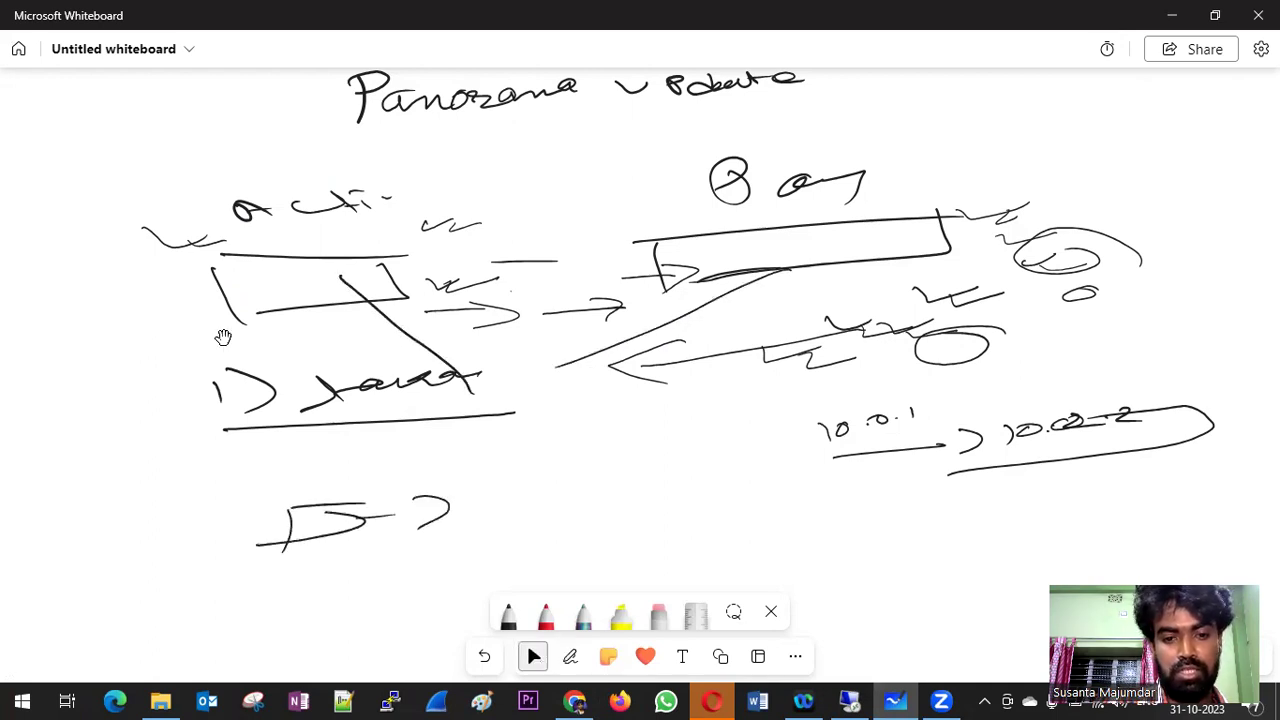
pyautogui.moveTo(390, 294); pyautogui.dragTo(712, 262)
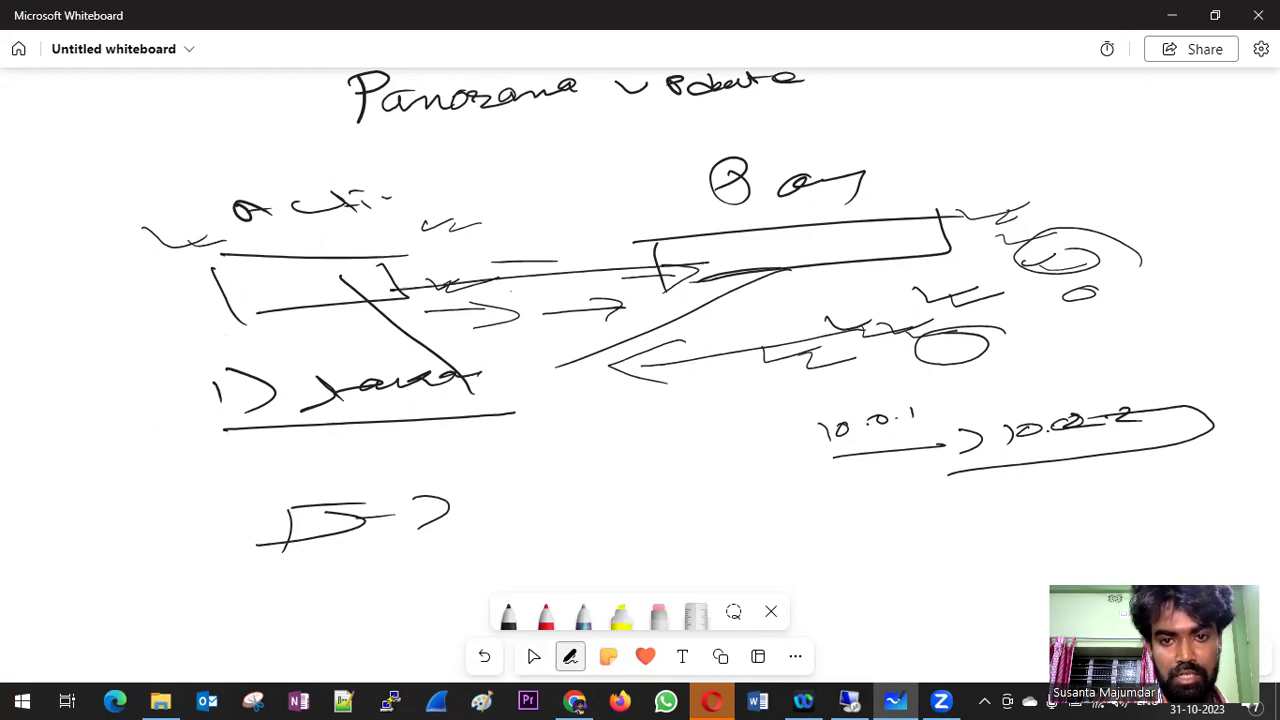
pyautogui.moveTo(784, 228)
pyautogui.mouseDown()
pyautogui.moveTo(700, 282)
pyautogui.moveTo(756, 278)
pyautogui.mouseUp()
# - Write notes by 10.0.1, draw a long arrow to 10.0.2 and a bottom arrow, then return to Chrome
pyautogui.moveTo(534, 418)
pyautogui.mouseDown()
pyautogui.moveTo(588, 436)
pyautogui.moveTo(644, 424)
pyautogui.mouseUp()
pyautogui.moveTo(728, 418)
pyautogui.mouseDown()
pyautogui.moveTo(691, 448)
pyautogui.moveTo(836, 414)
pyautogui.mouseUp()
pyautogui.moveTo(854, 408); pyautogui.dragTo(952, 394)
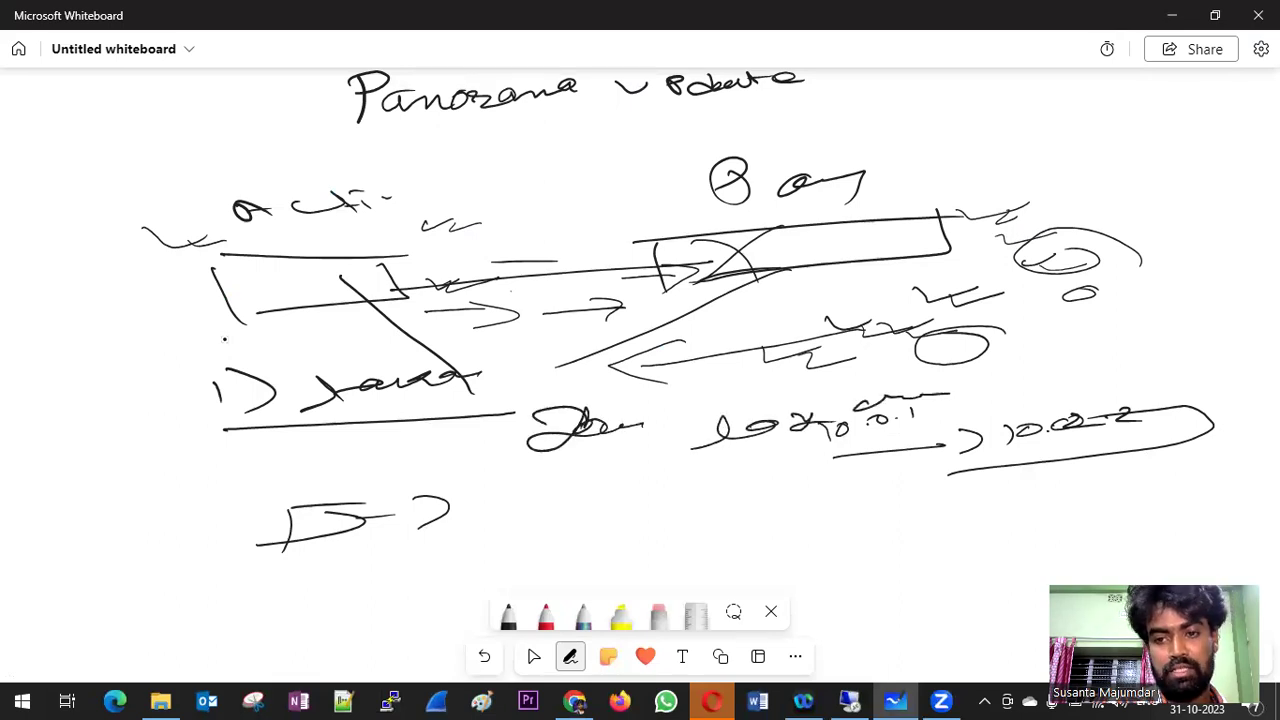
pyautogui.moveTo(562, 476); pyautogui.dragTo(976, 436)
pyautogui.moveTo(958, 432); pyautogui.dragTo(982, 440)
pyautogui.moveTo(628, 348); pyautogui.dragTo(838, 252)
pyautogui.moveTo(706, 304)
pyautogui.mouseDown()
pyautogui.moveTo(616, 348)
pyautogui.moveTo(700, 340)
pyautogui.mouseUp()
pyautogui.moveTo(467, 525)
pyautogui.mouseDown()
pyautogui.moveTo(586, 527)
pyautogui.moveTo(578, 543)
pyautogui.mouseUp()
pyautogui.moveTo(698, 510)
pyautogui.mouseDown()
pyautogui.moveTo(746, 520)
pyautogui.moveTo(702, 534)
pyautogui.moveTo(846, 505)
pyautogui.mouseUp()
pyautogui.click(533, 656)
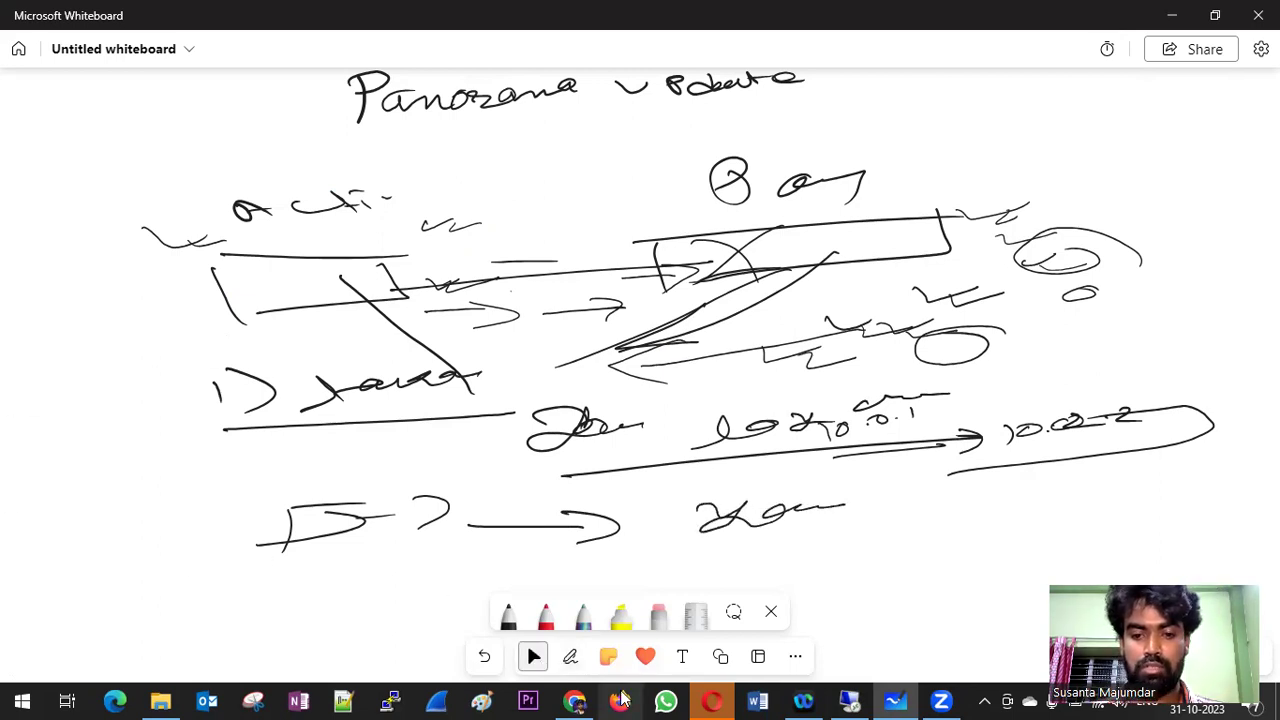
pyautogui.click(574, 701)
# - Load 192.168.1.30 in a new tab, then switch back to the SMIT-Panorama primary tab
pyautogui.click(1048, 15)
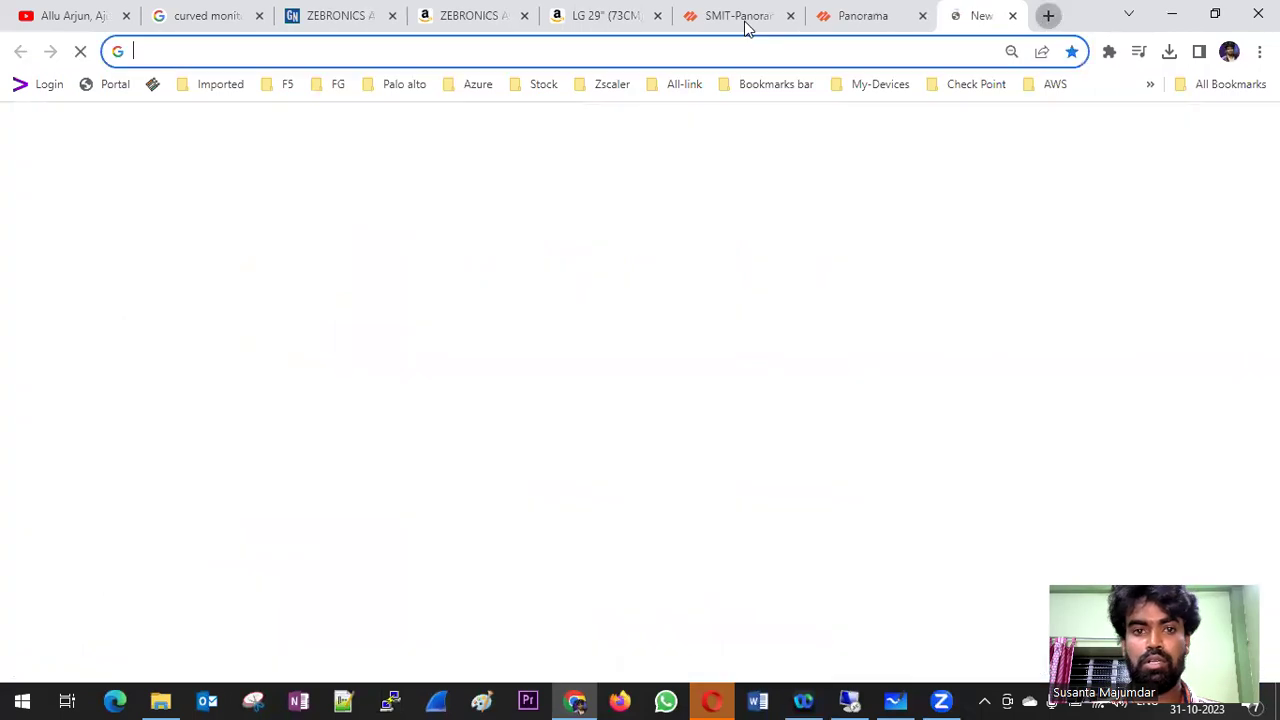
pyautogui.click(524, 51)
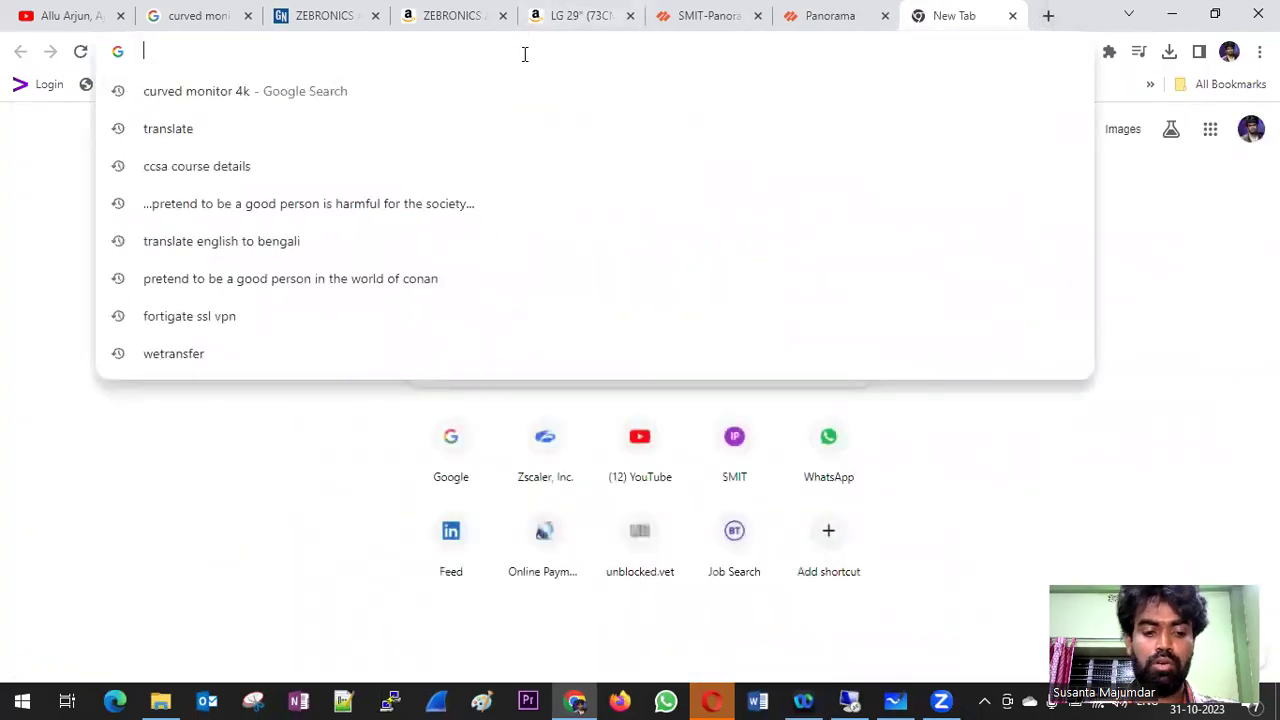
pyautogui.write('192.168.1.30')
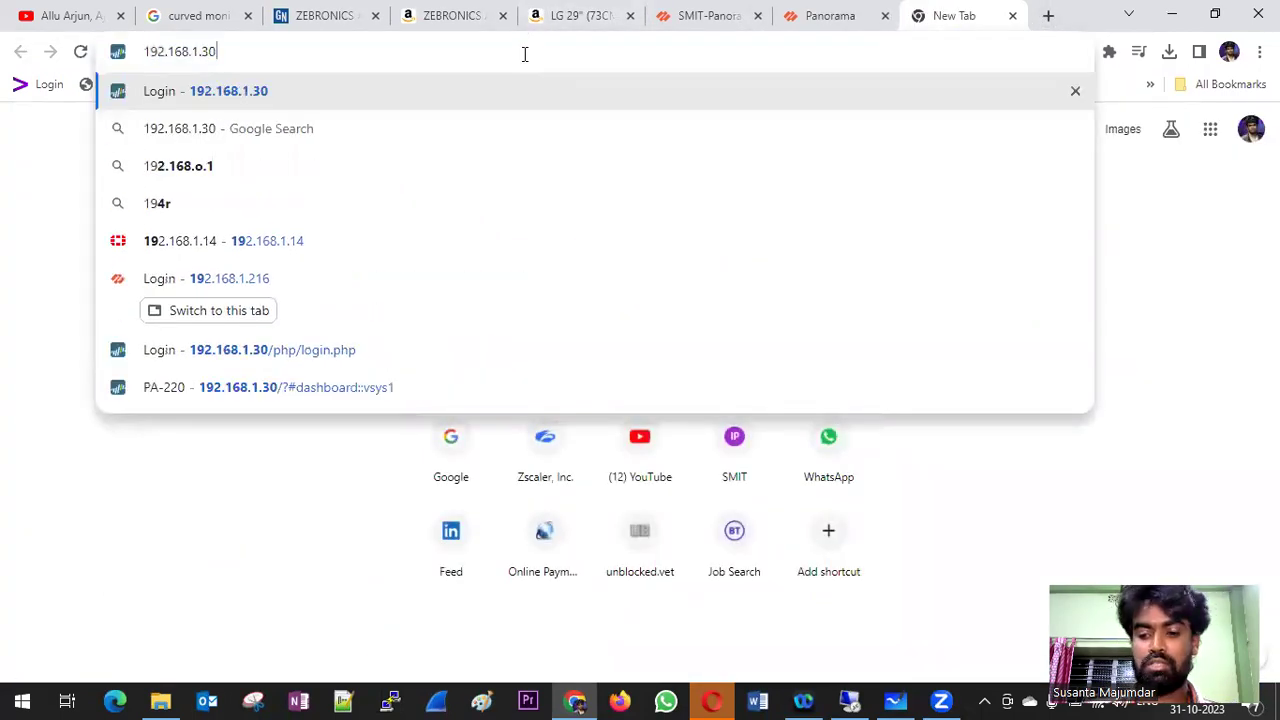
pyautogui.press('Return')
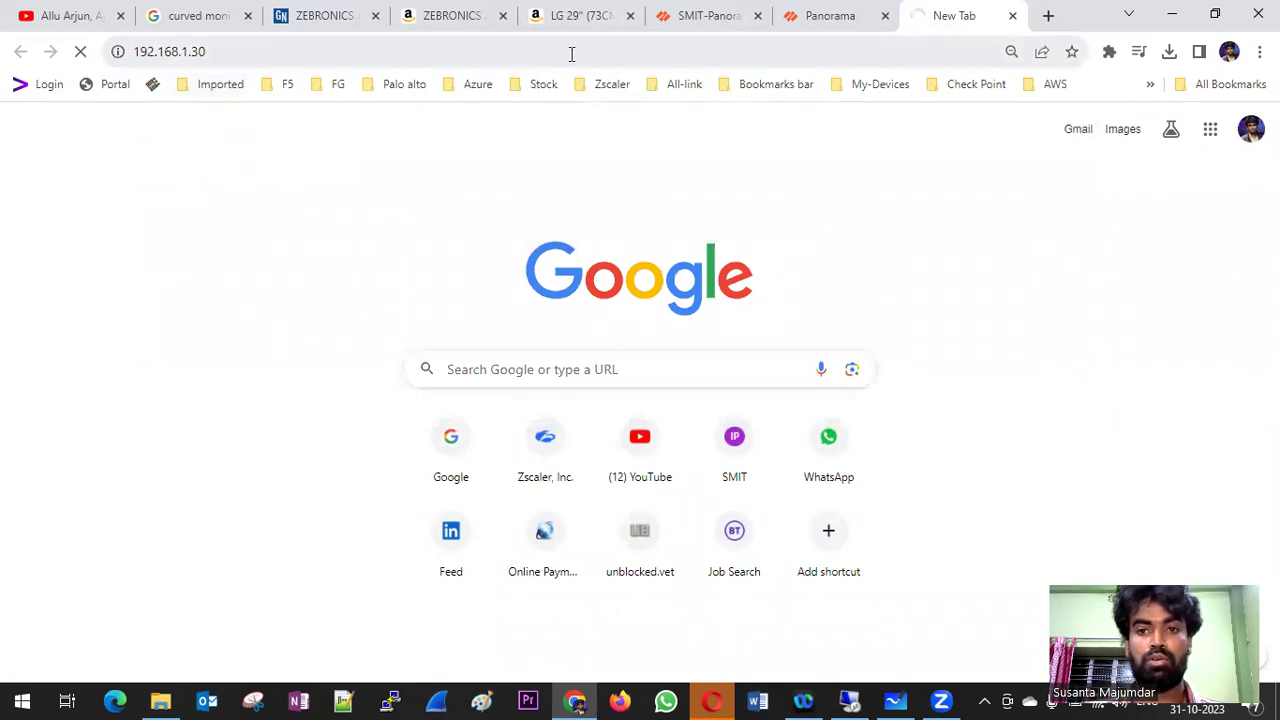
pyautogui.click(695, 16)
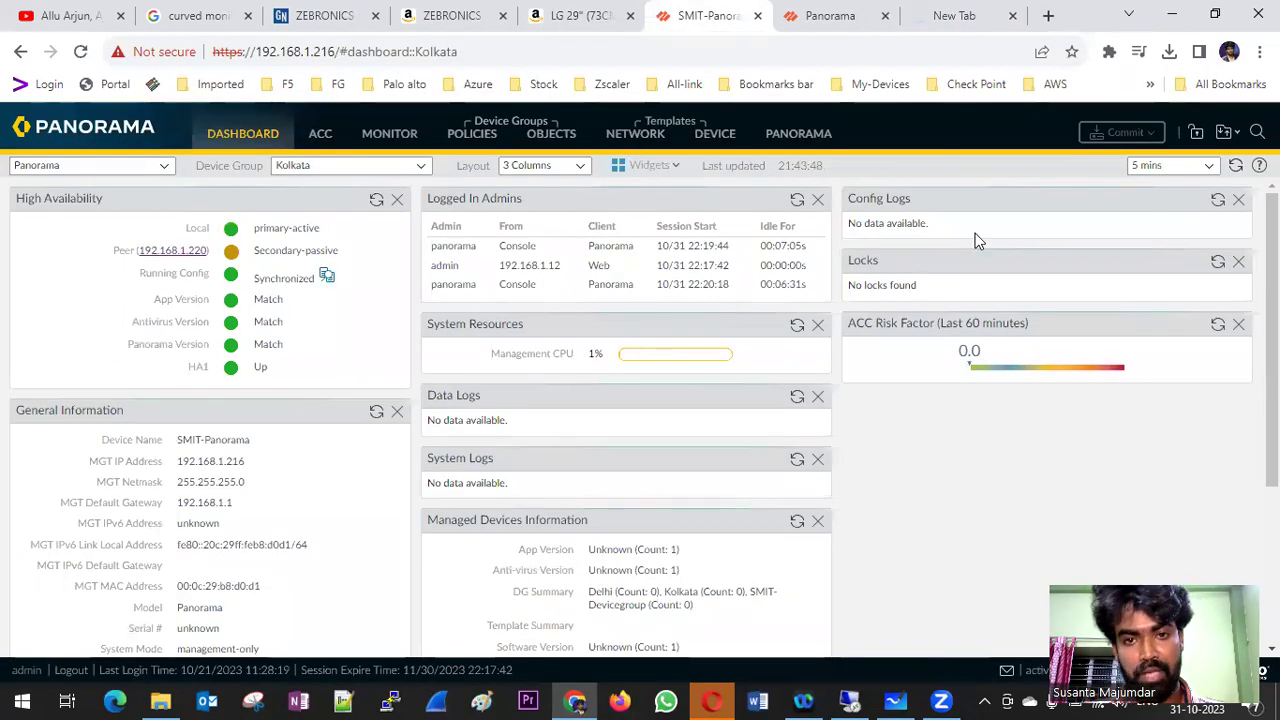